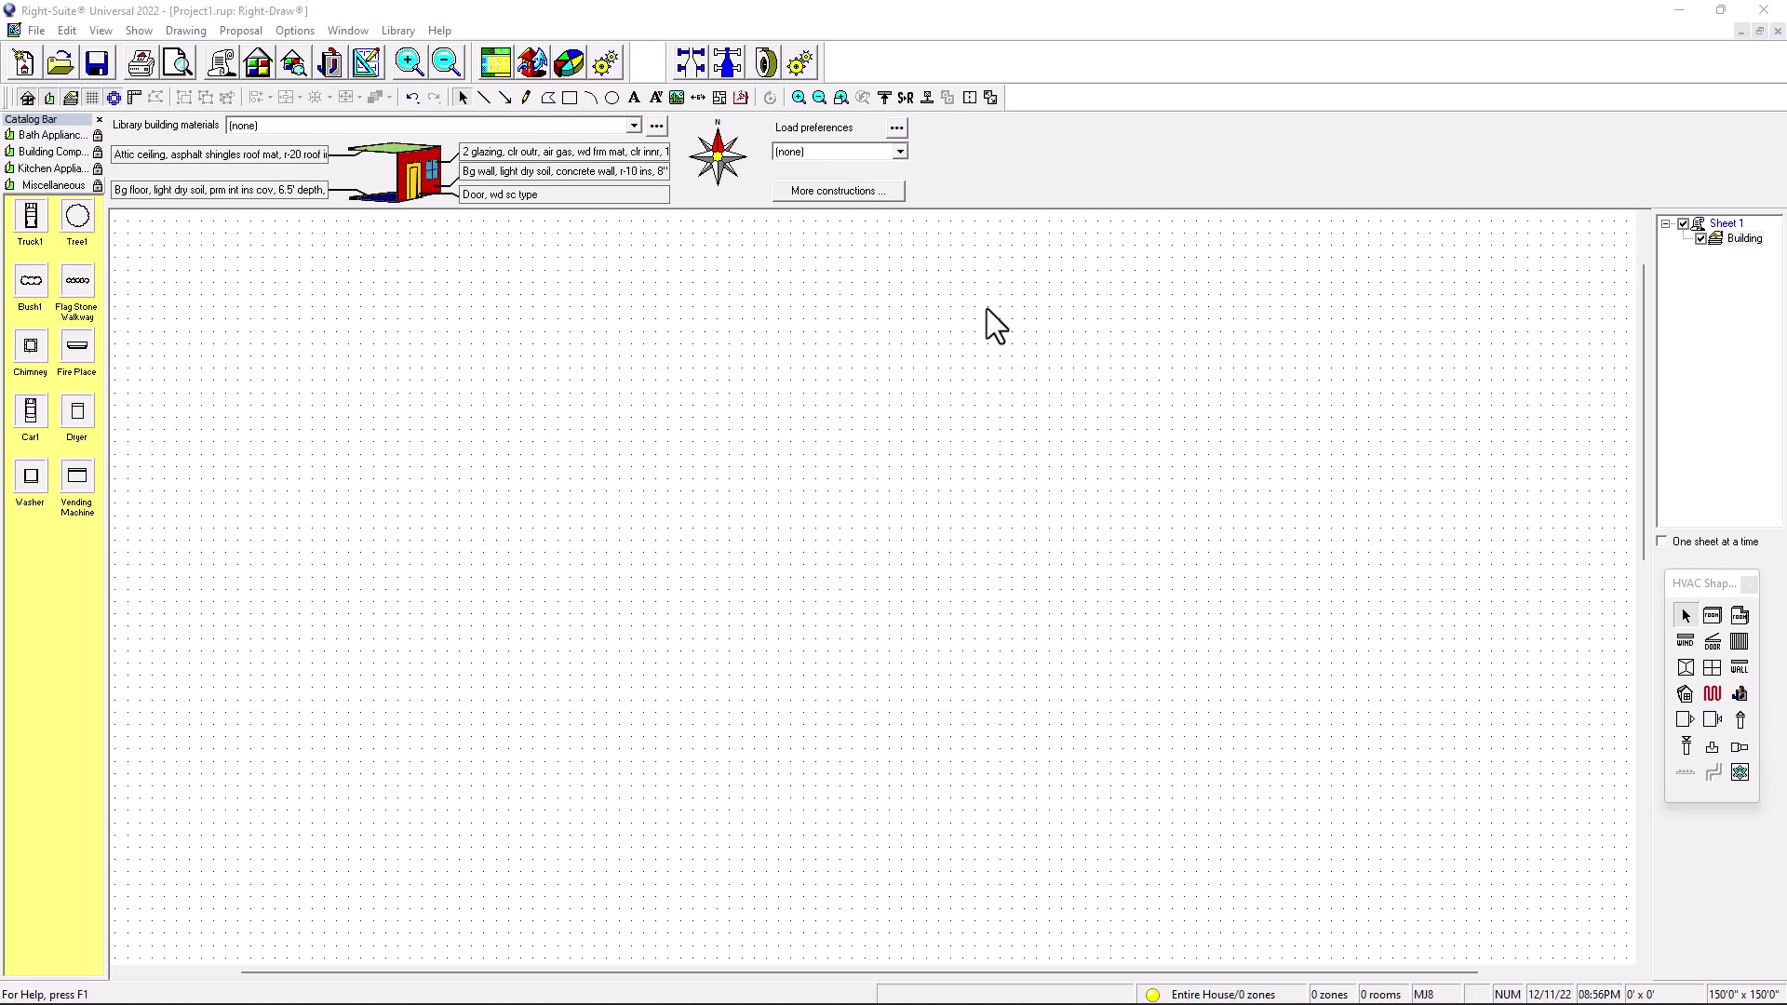
Bring the blank Project1 drawing window in Right-Draw into focus
click(675, 357)
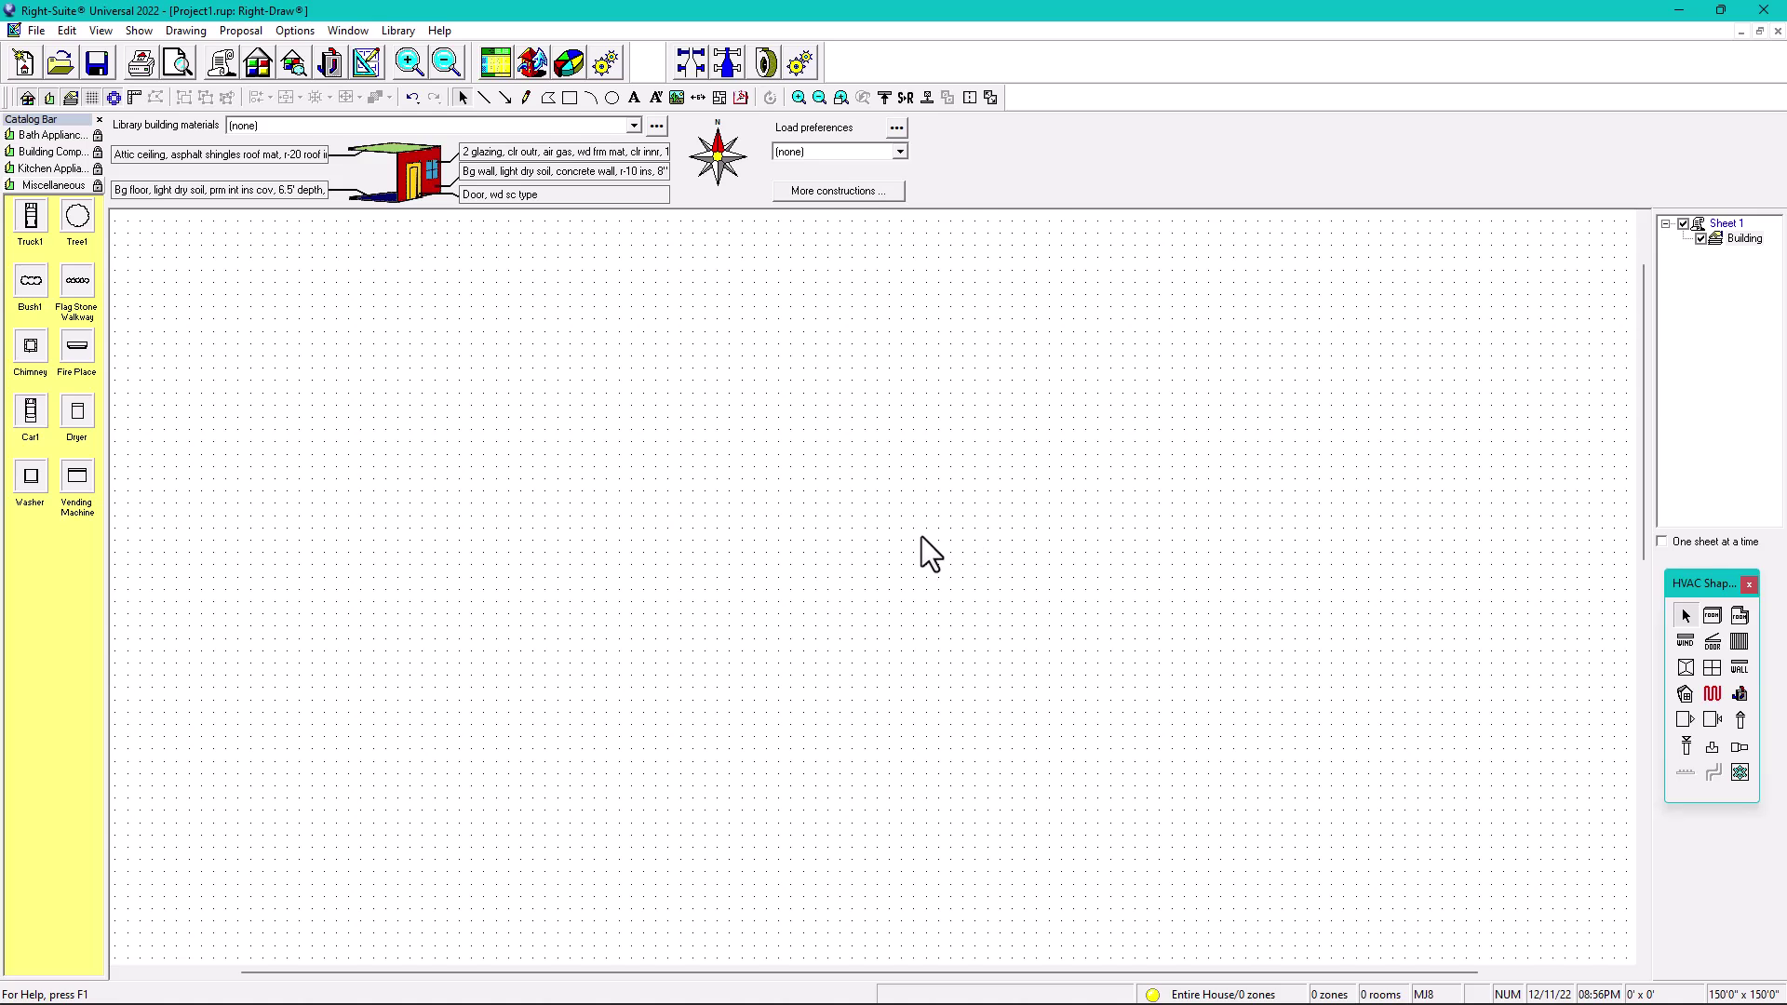
Change the grid height and snap width from 12 to 6 inches in Grid Settings
click(185, 31)
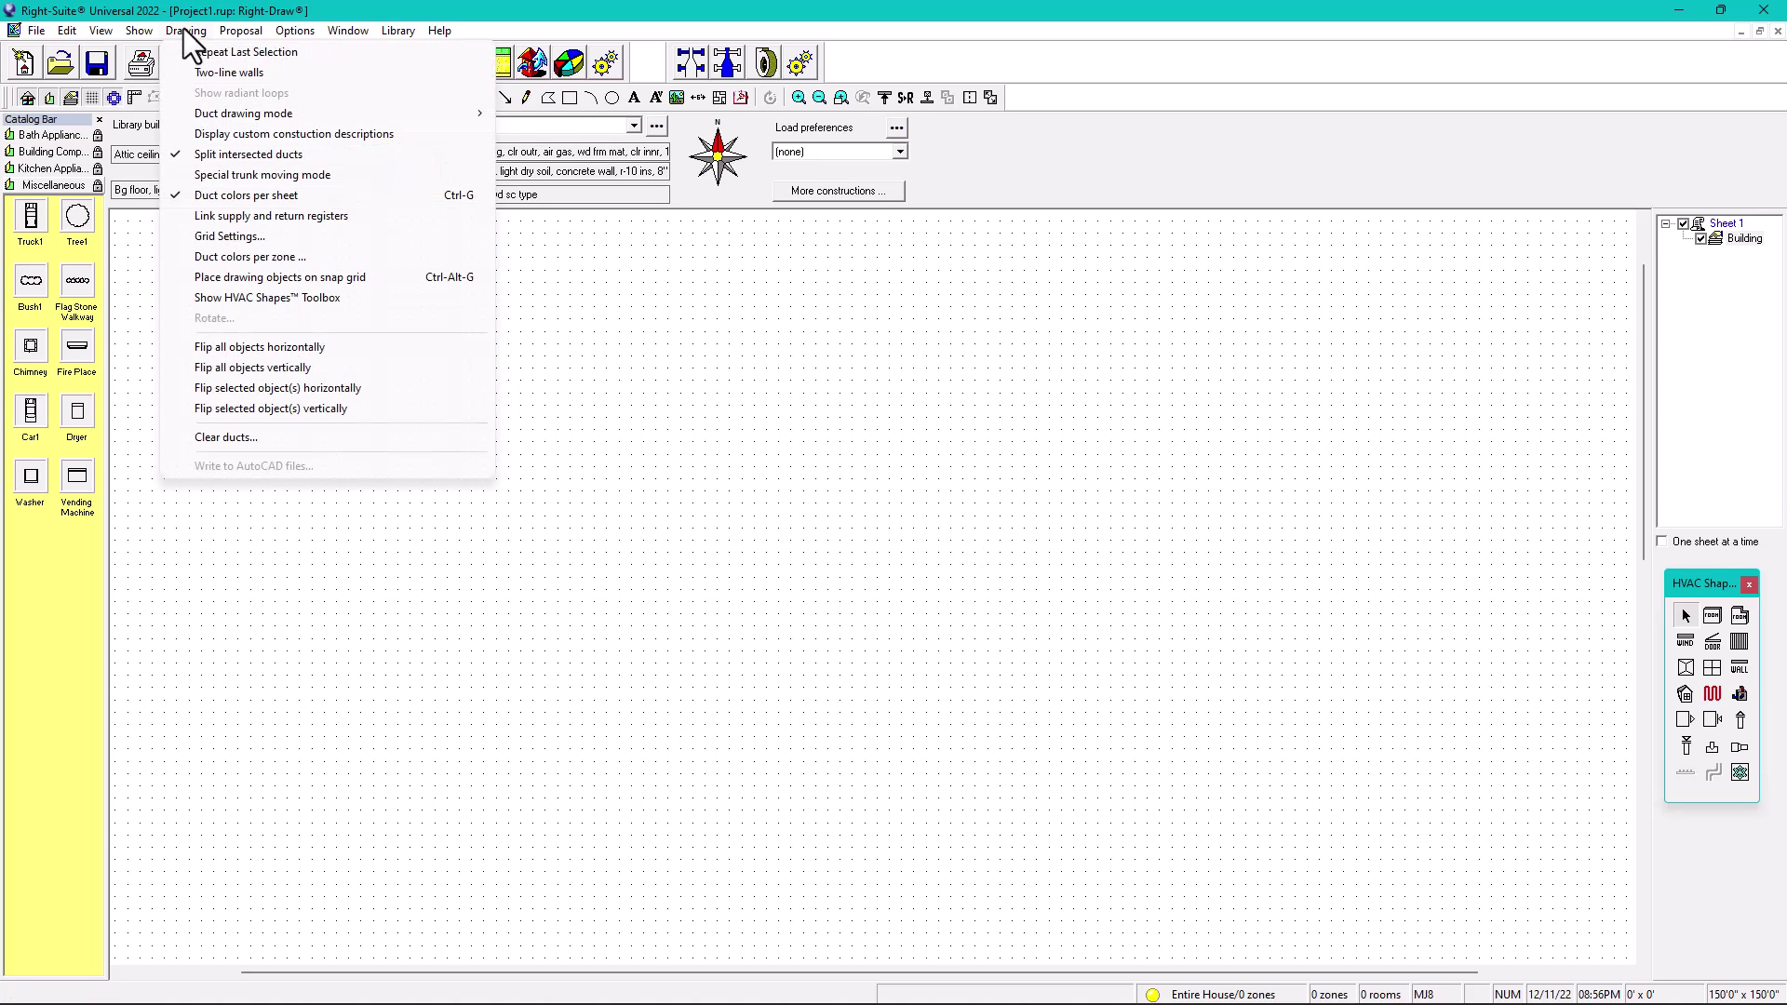
click(216, 236)
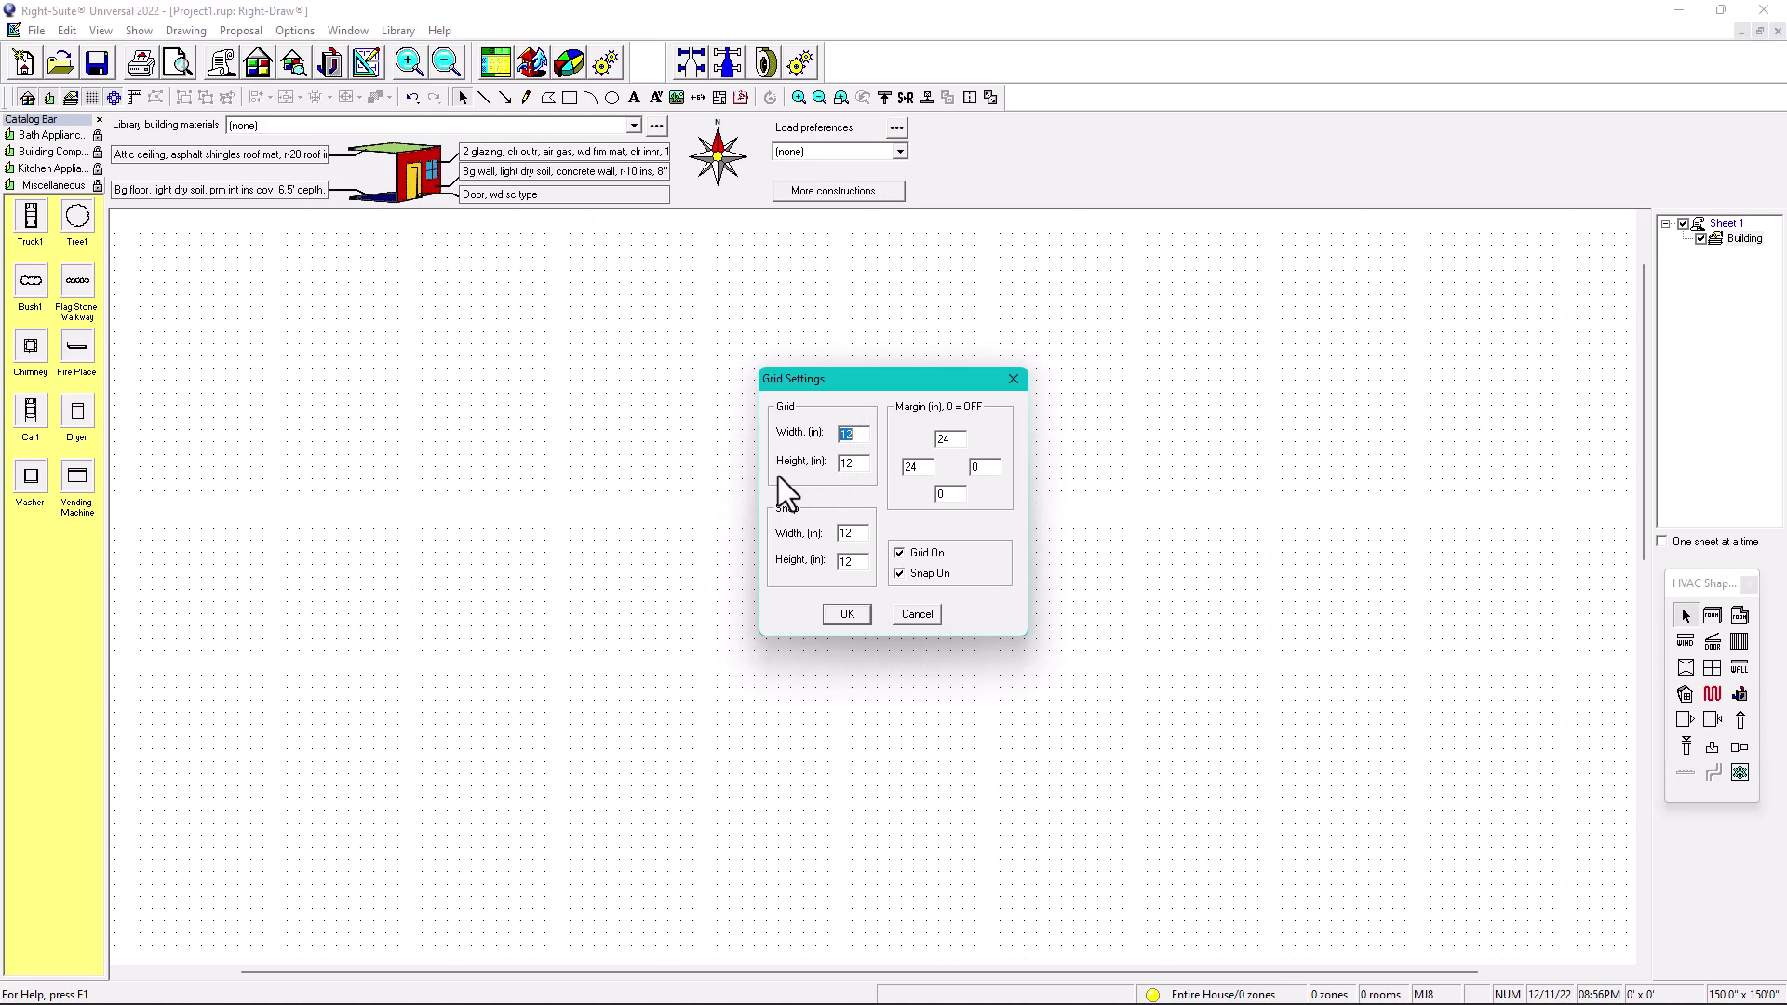
double_click(864, 463)
text(6)
double_click(852, 533)
text(6)
click(846, 615)
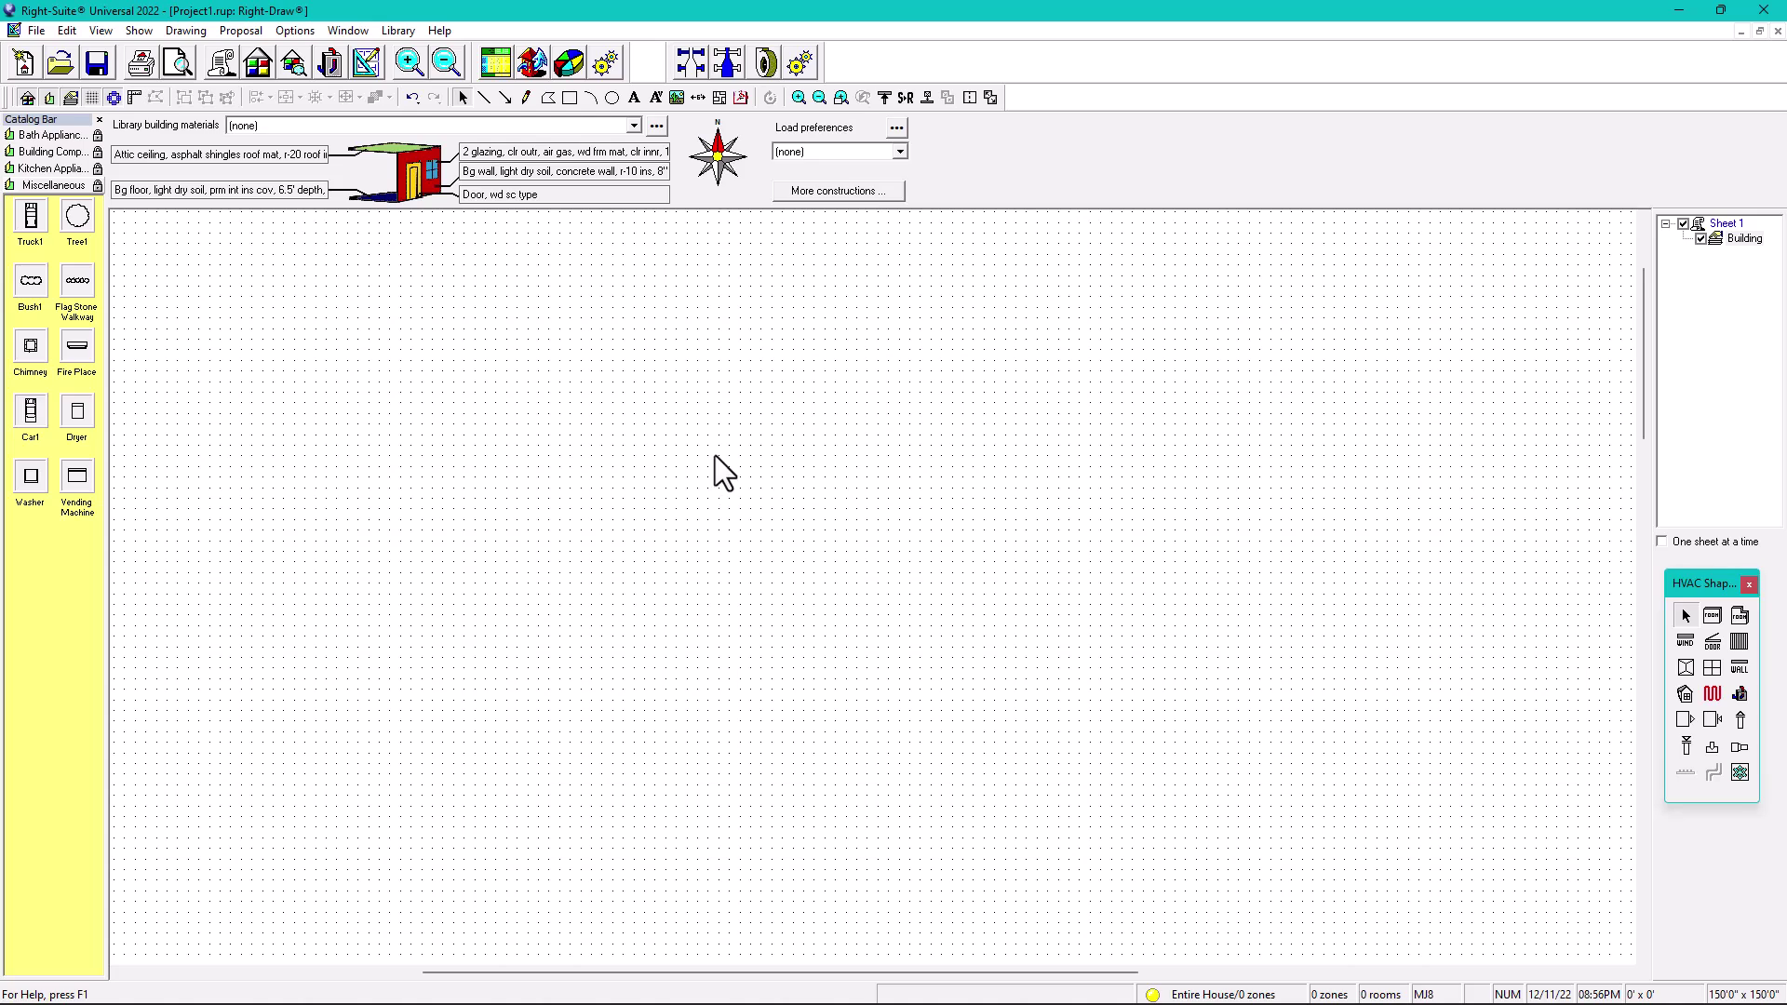
Outline a placement rectangle on the canvas for a PDF underlay
click(740, 98)
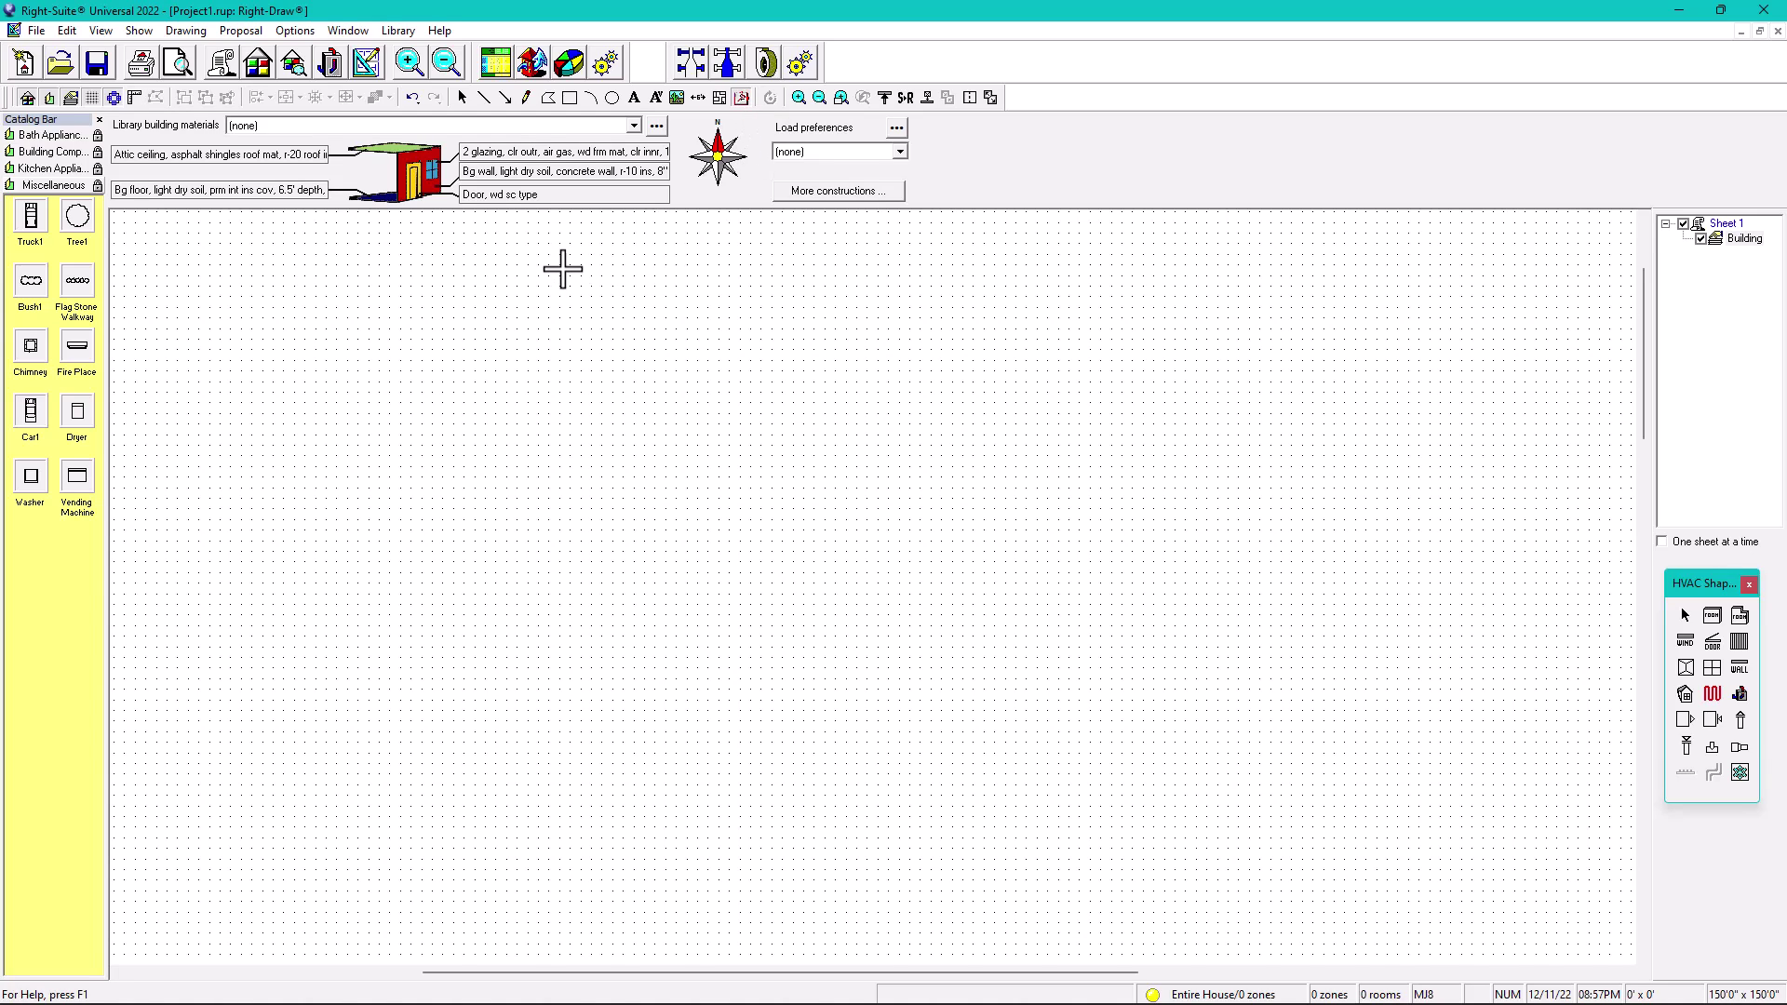
drag(549, 255, 1152, 910)
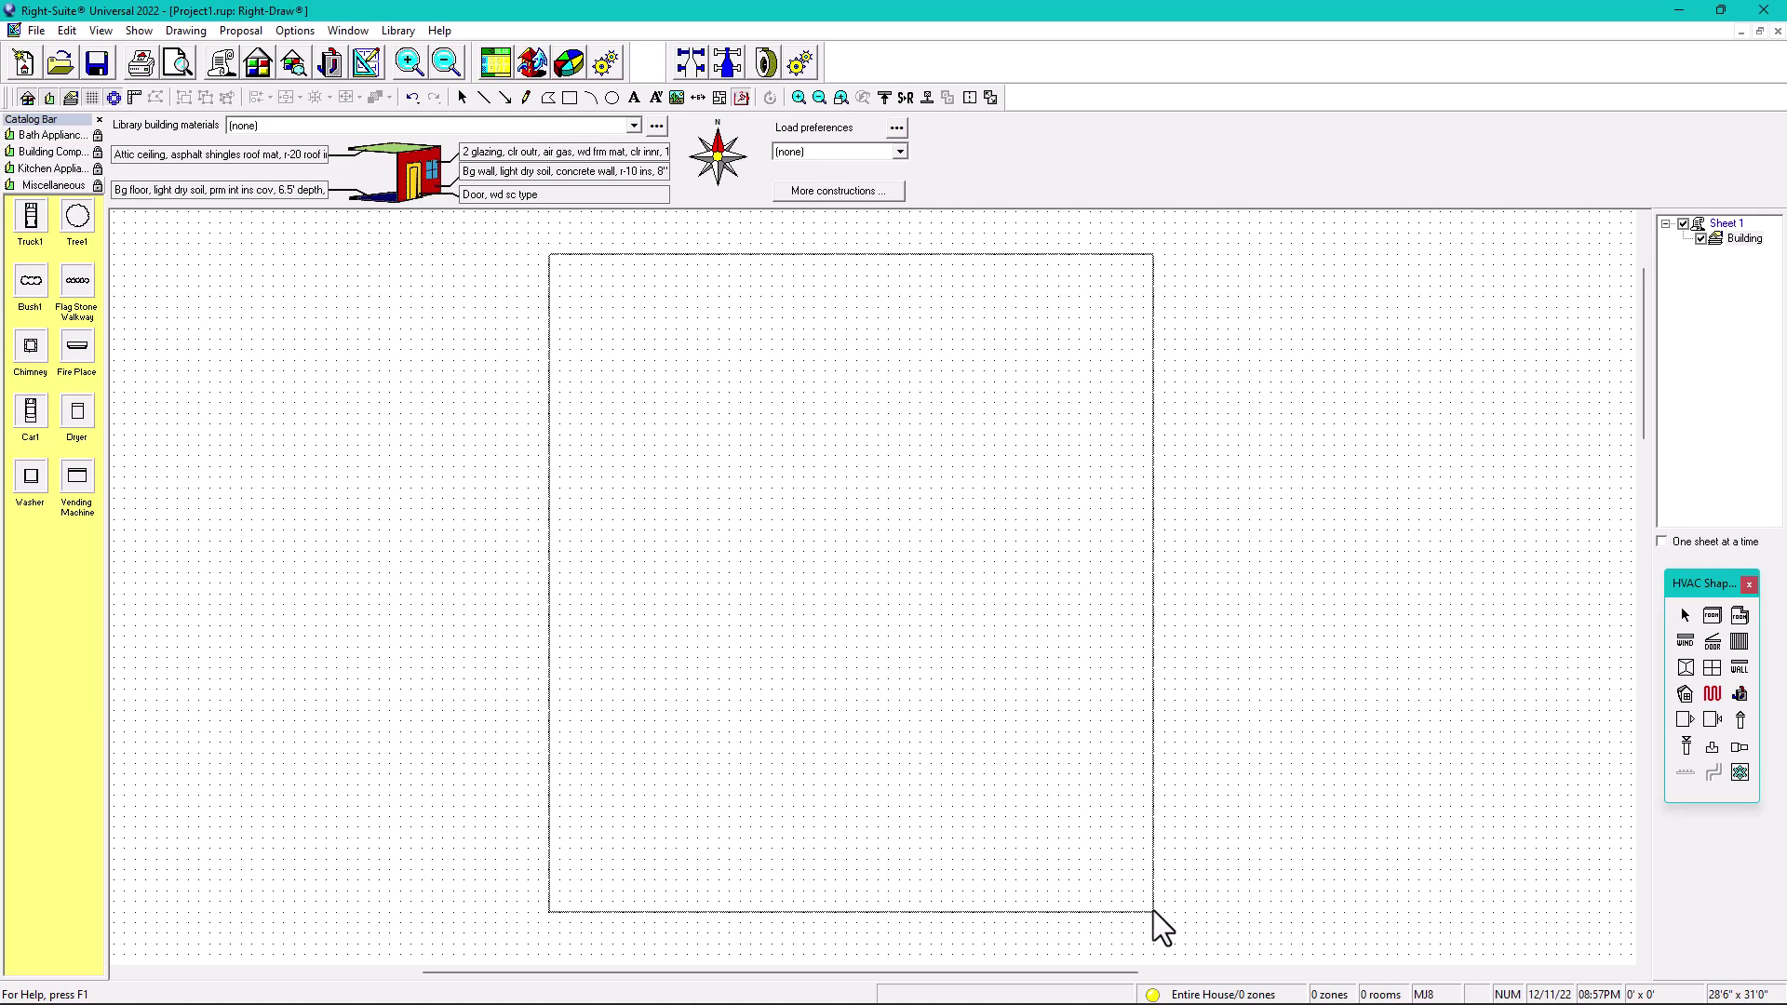
drag(1153, 910, 1153, 910)
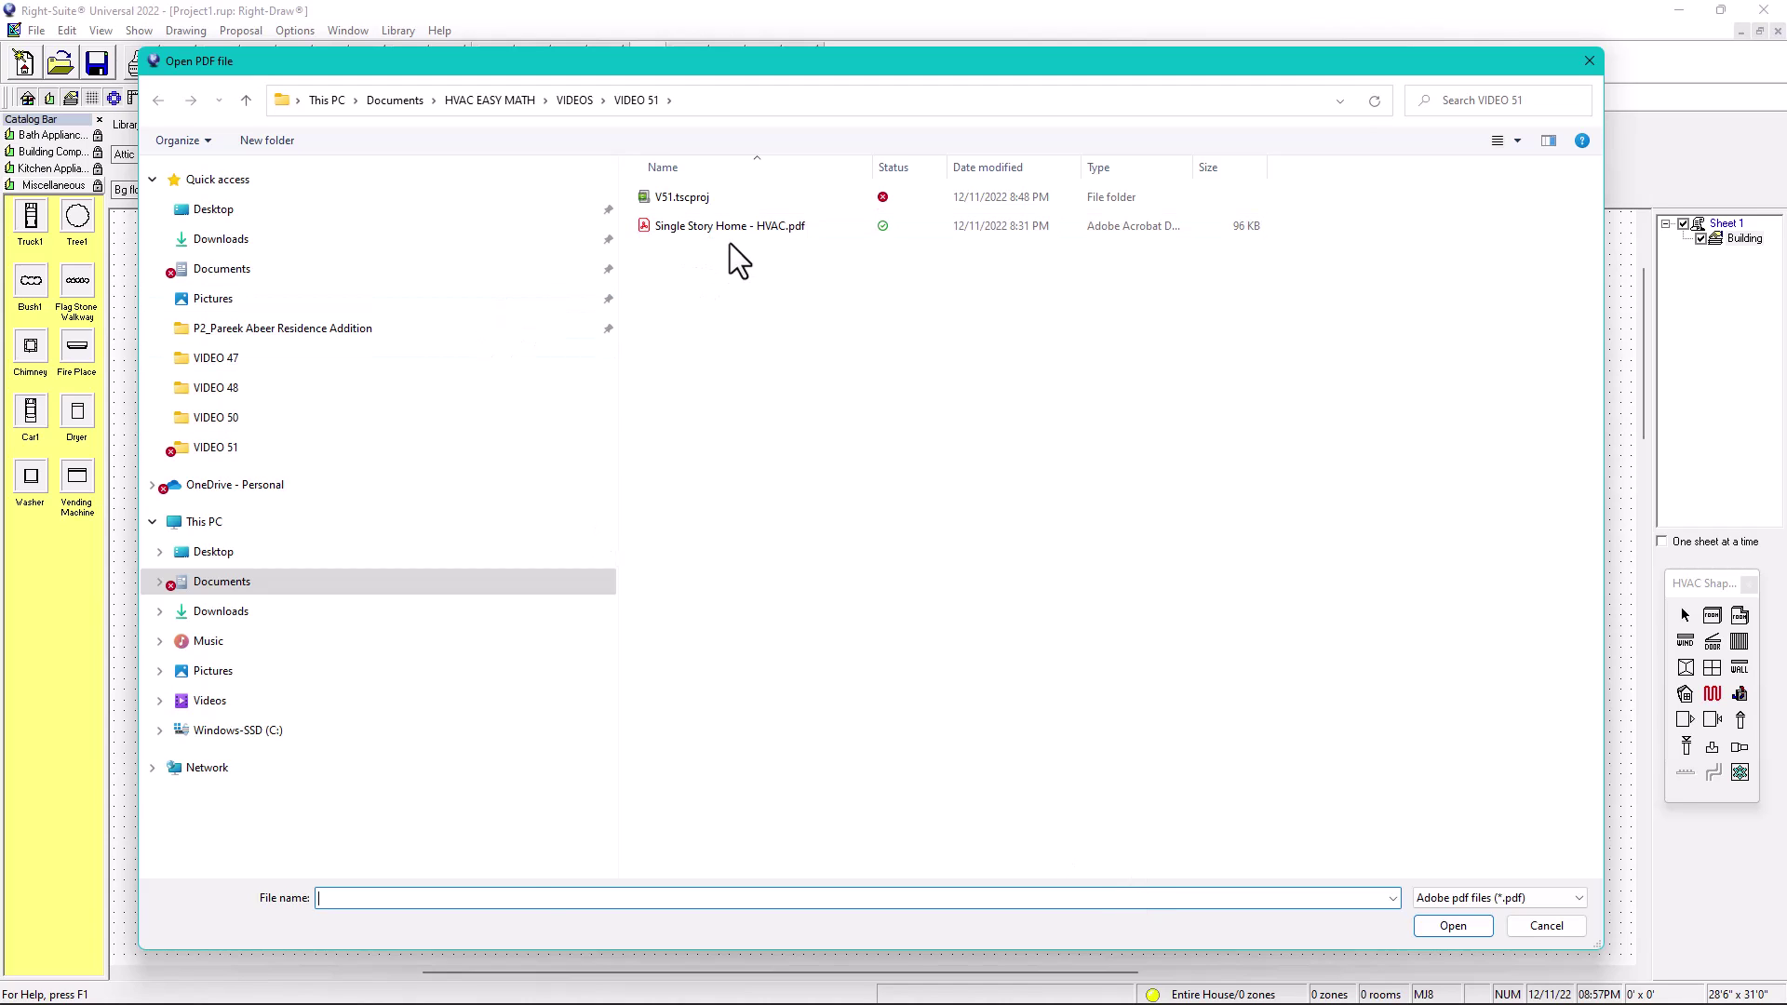
Load Single Story Home - HVAC.pdf as the floor plan underlay
click(711, 227)
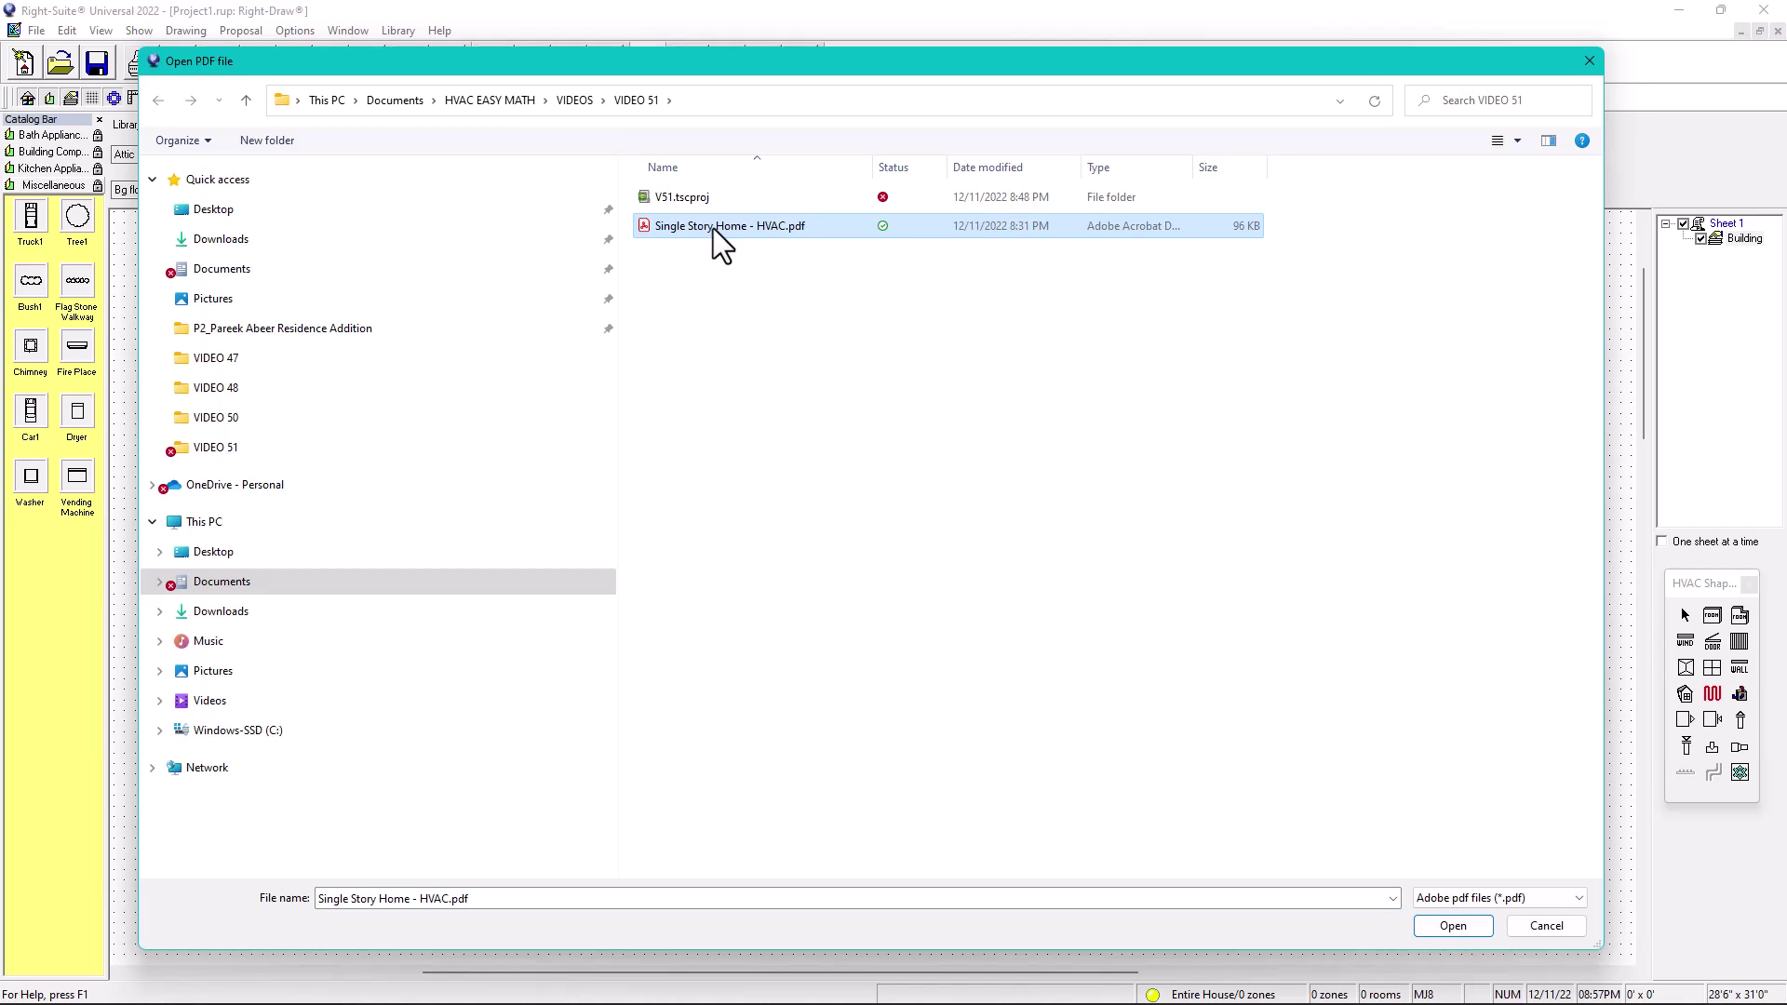
click(1444, 923)
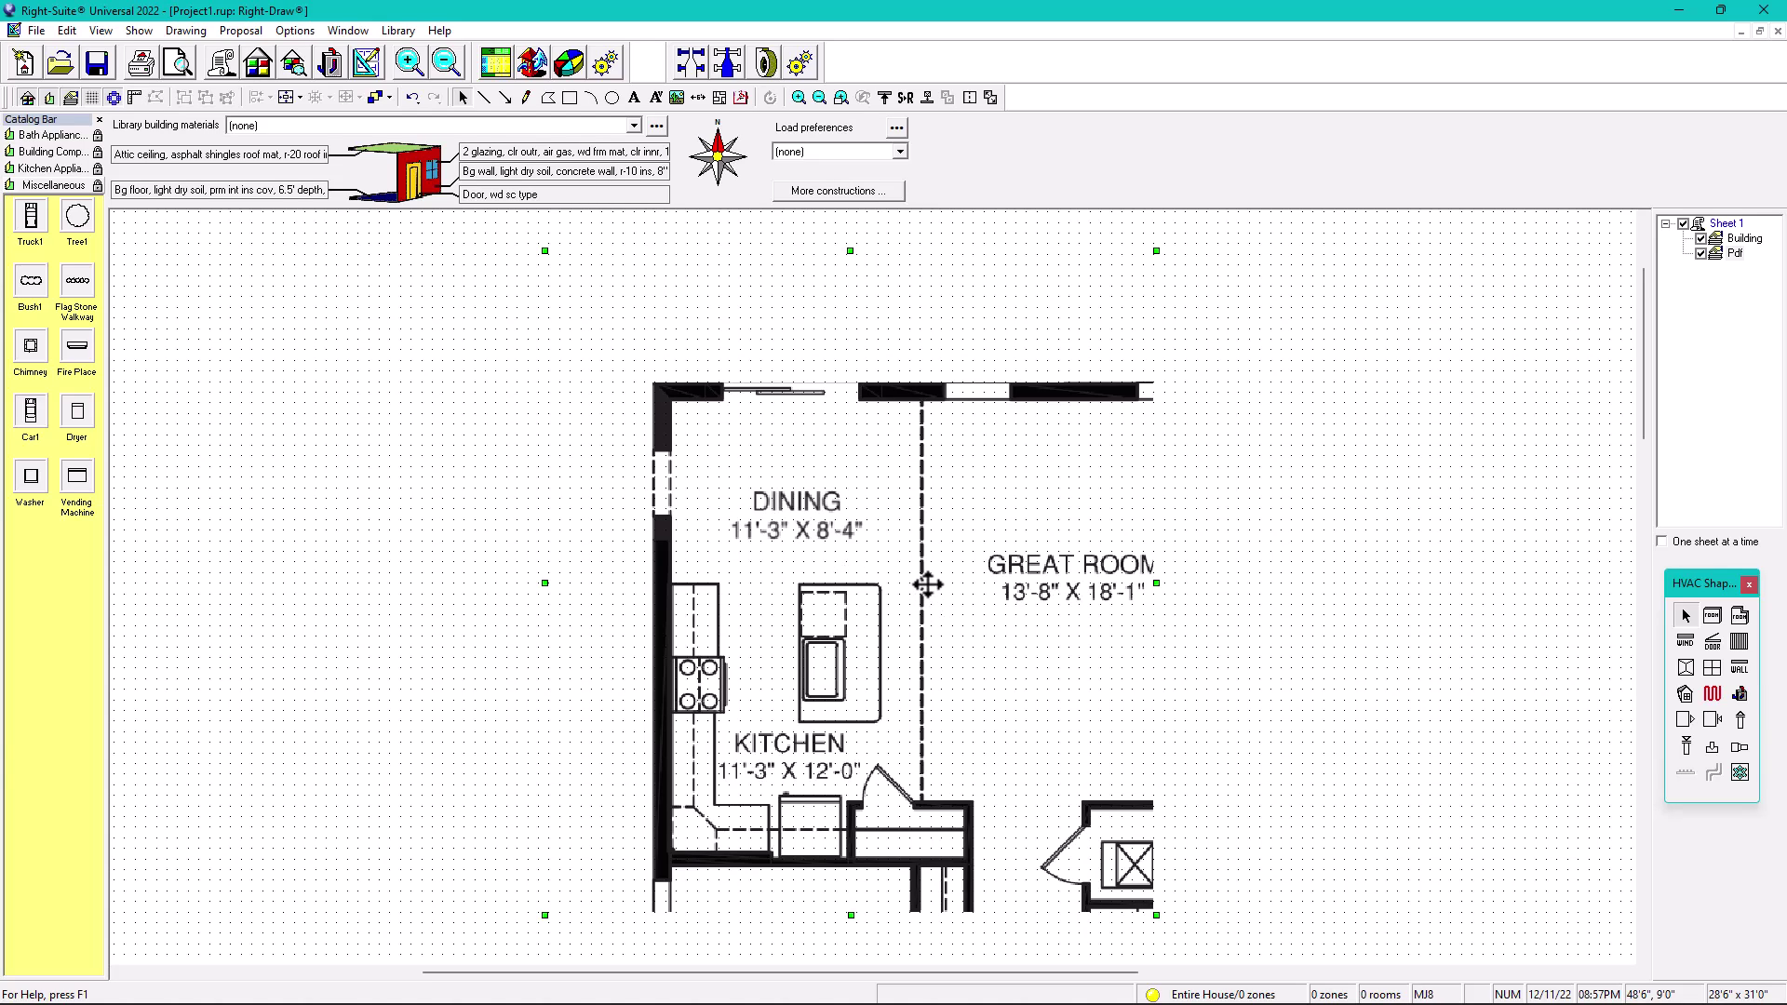
scroll(931, 591, down, 1)
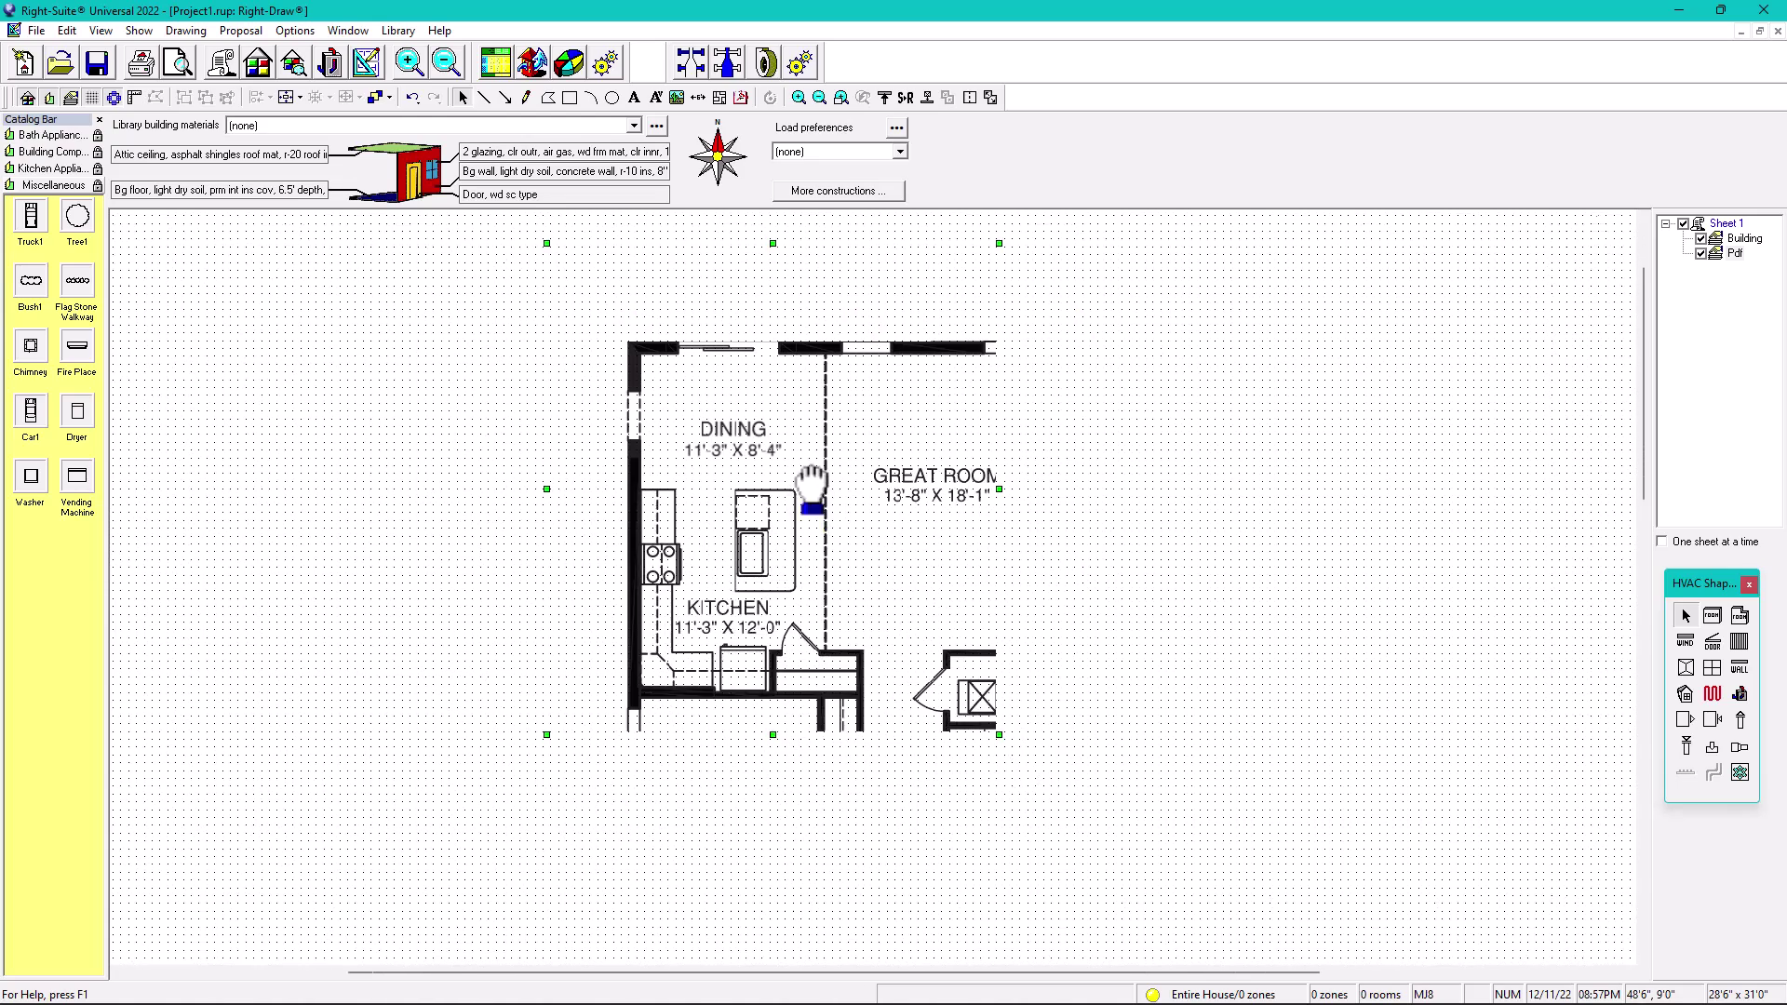
scroll(801, 622, down, 1)
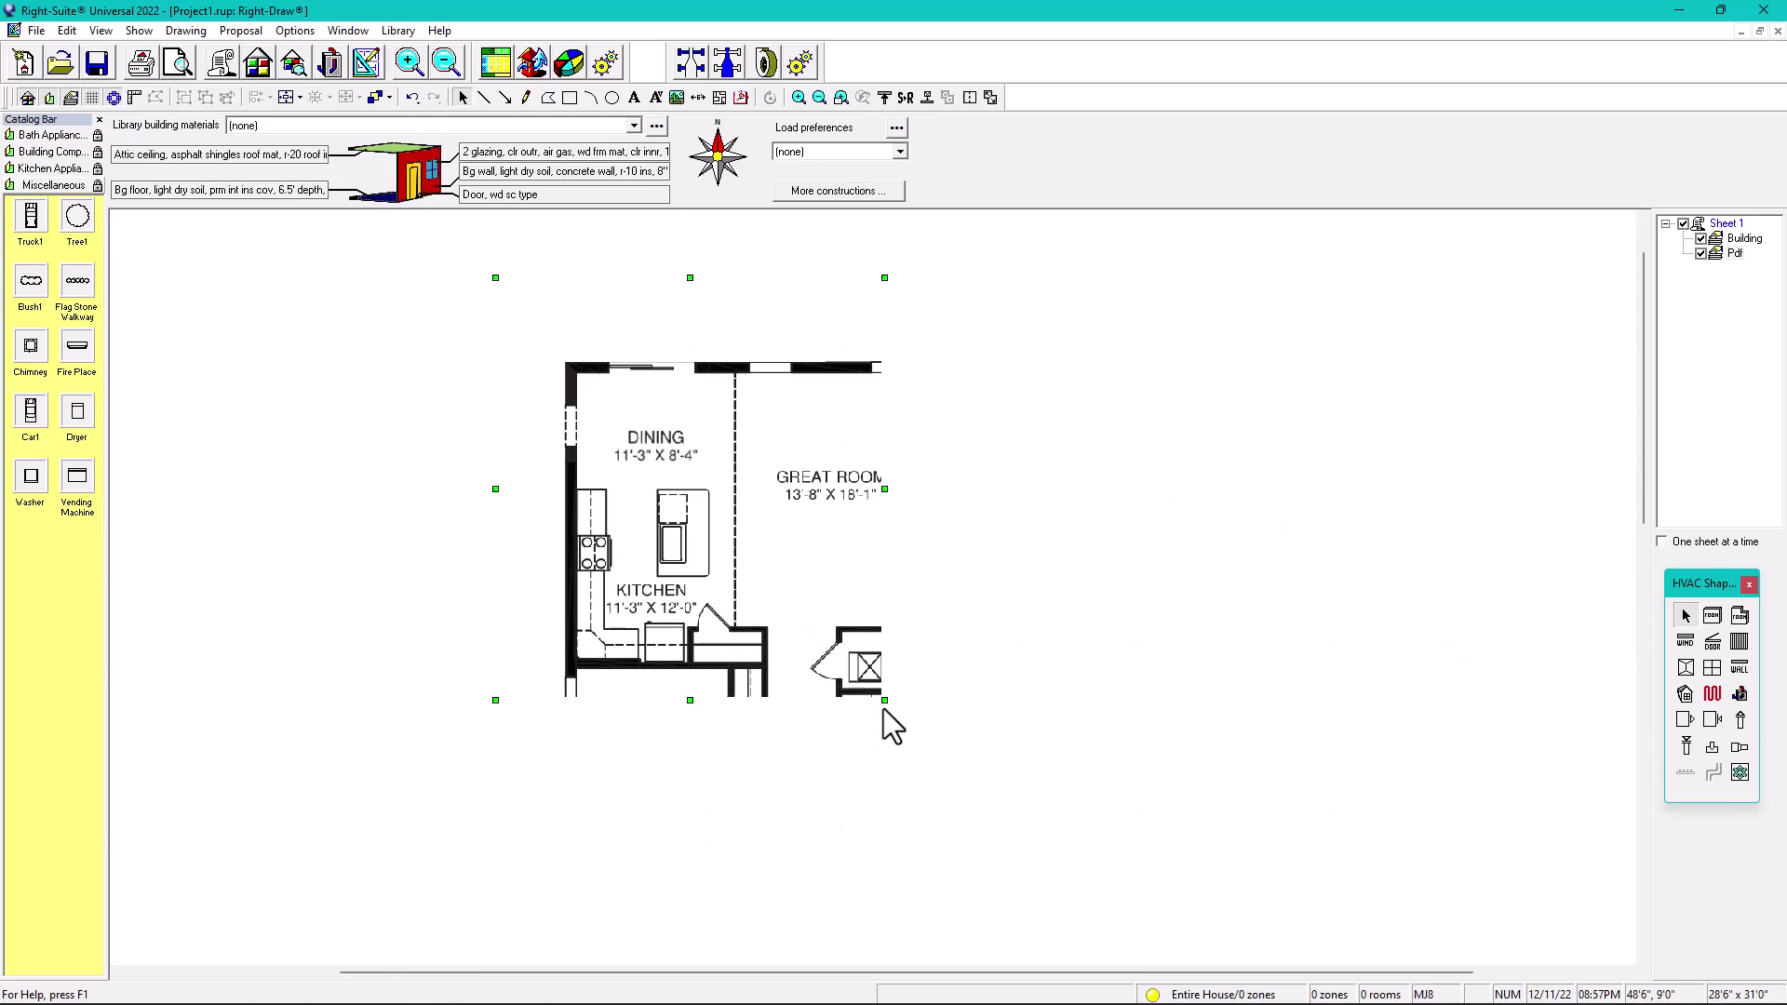
Enlarge and reposition the plan to show the bedrooms, foyer, garage and Bedroom 3
drag(884, 703, 1133, 875)
scroll(986, 696, down, 2)
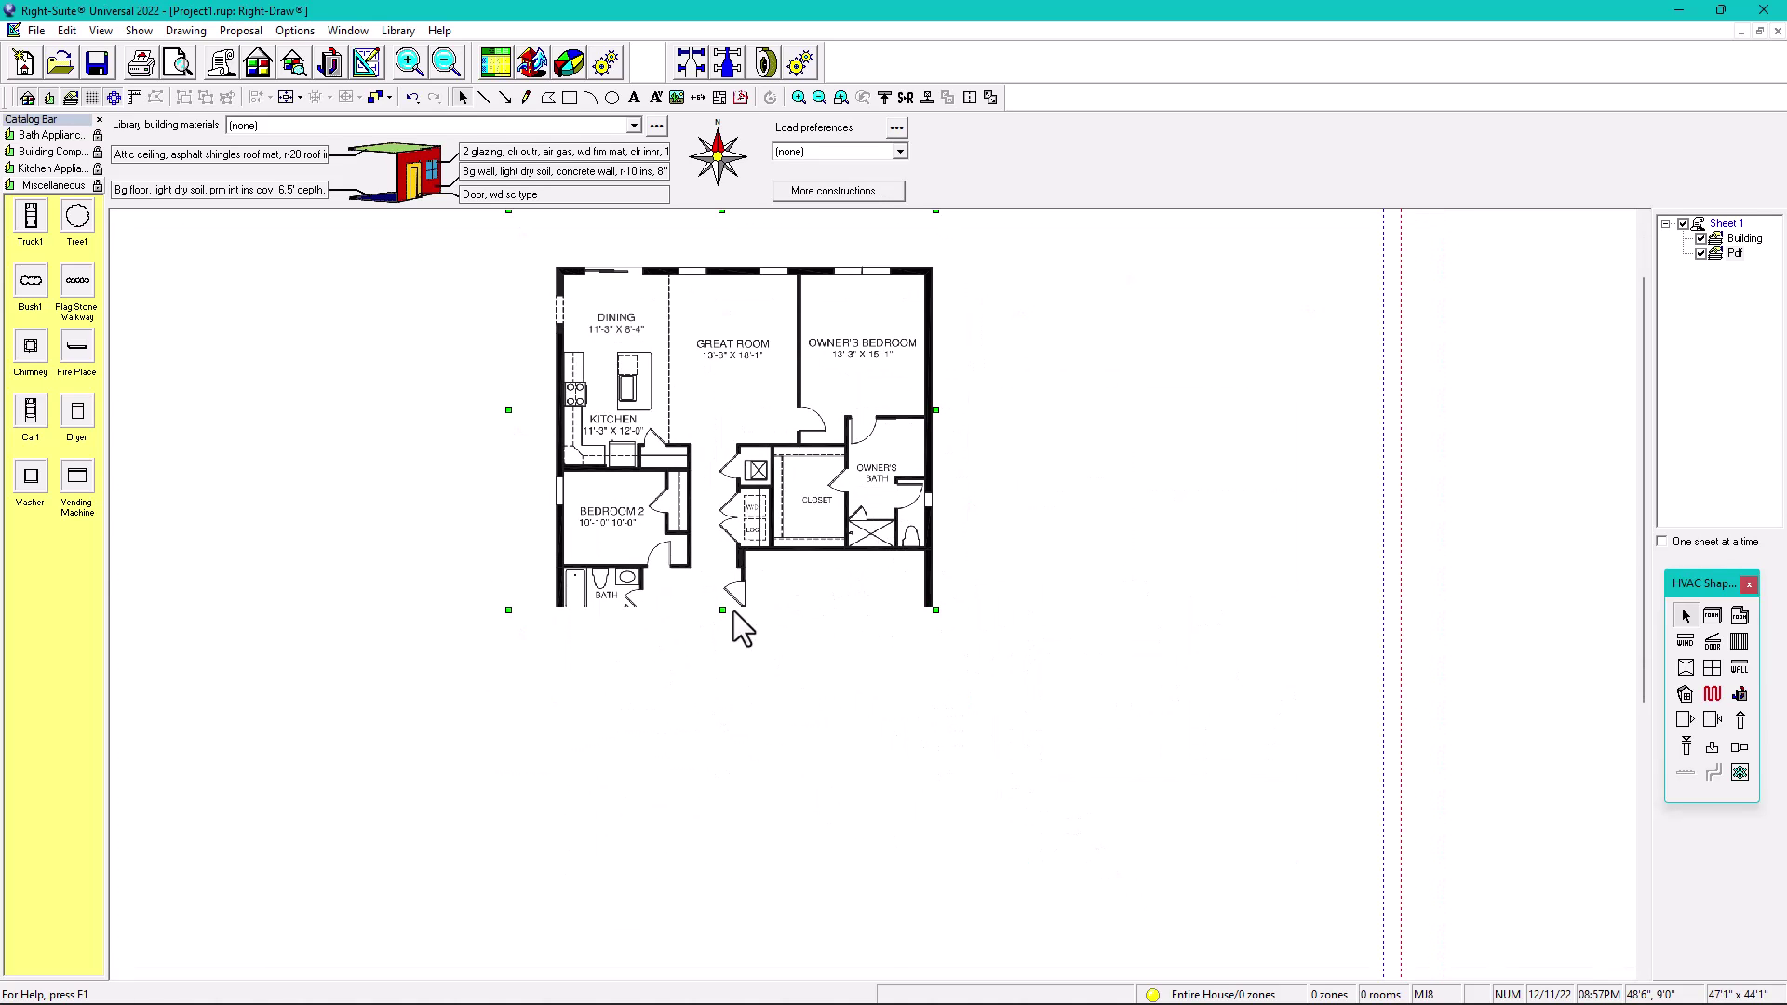
drag(938, 606, 962, 646)
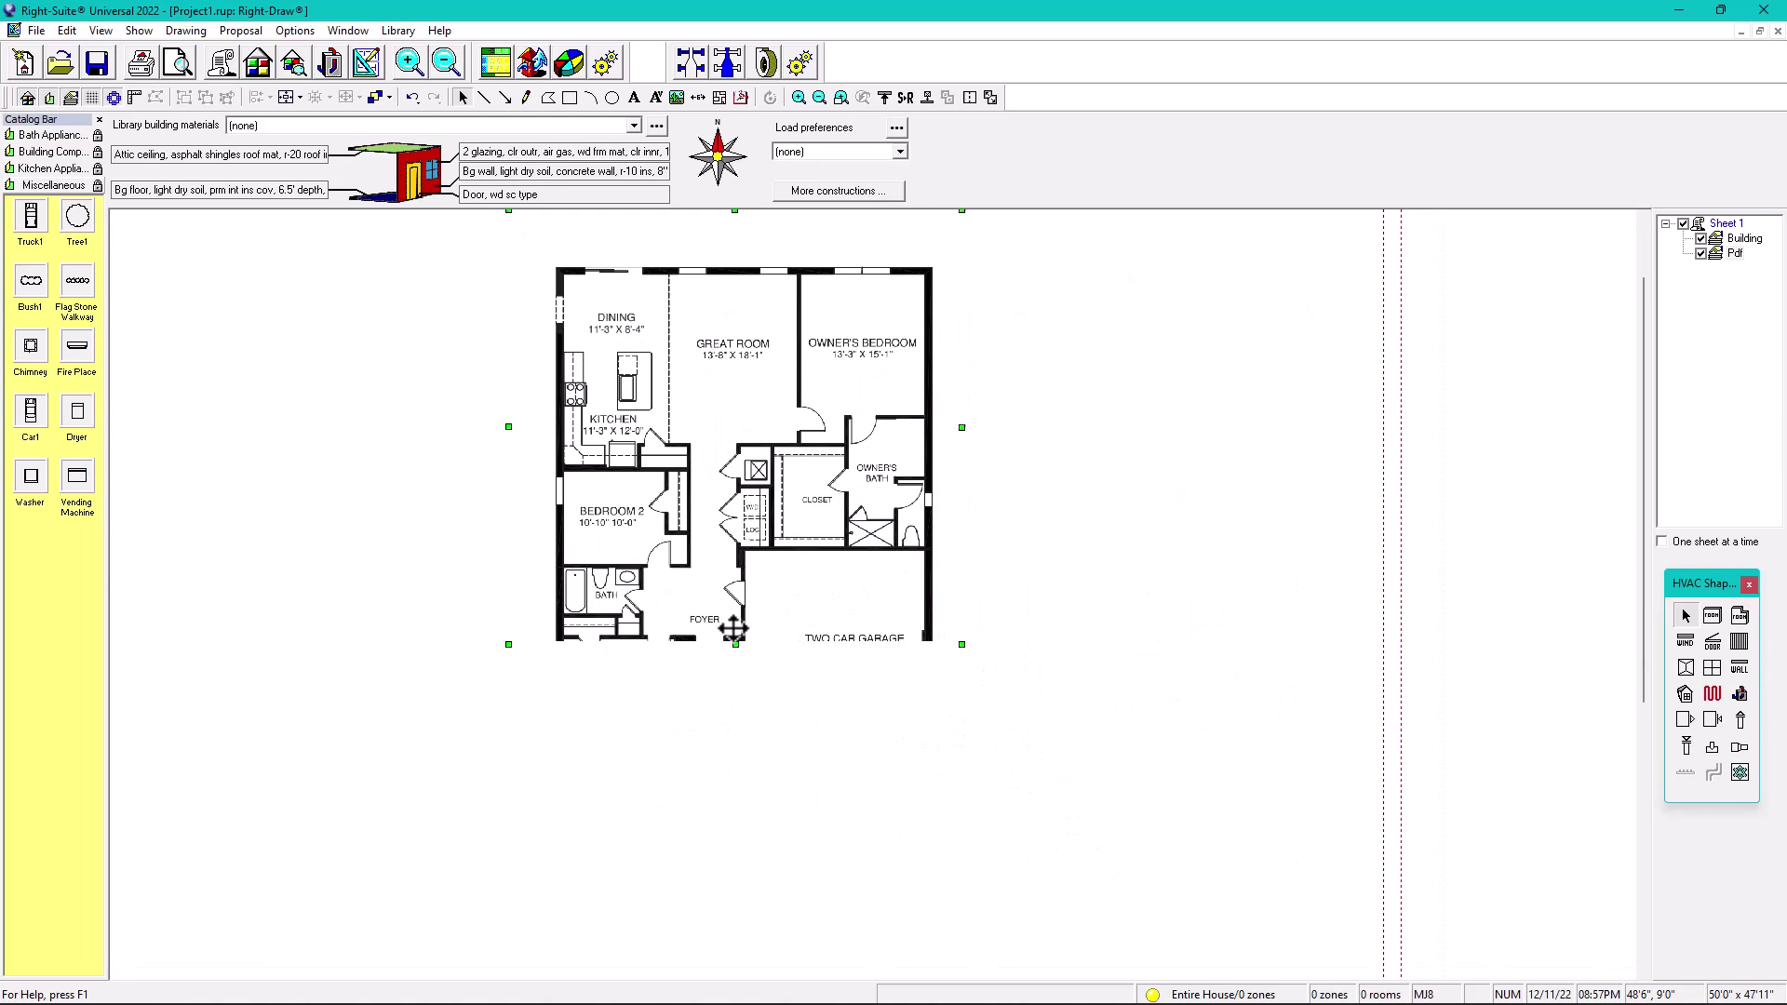
drag(735, 646, 751, 662)
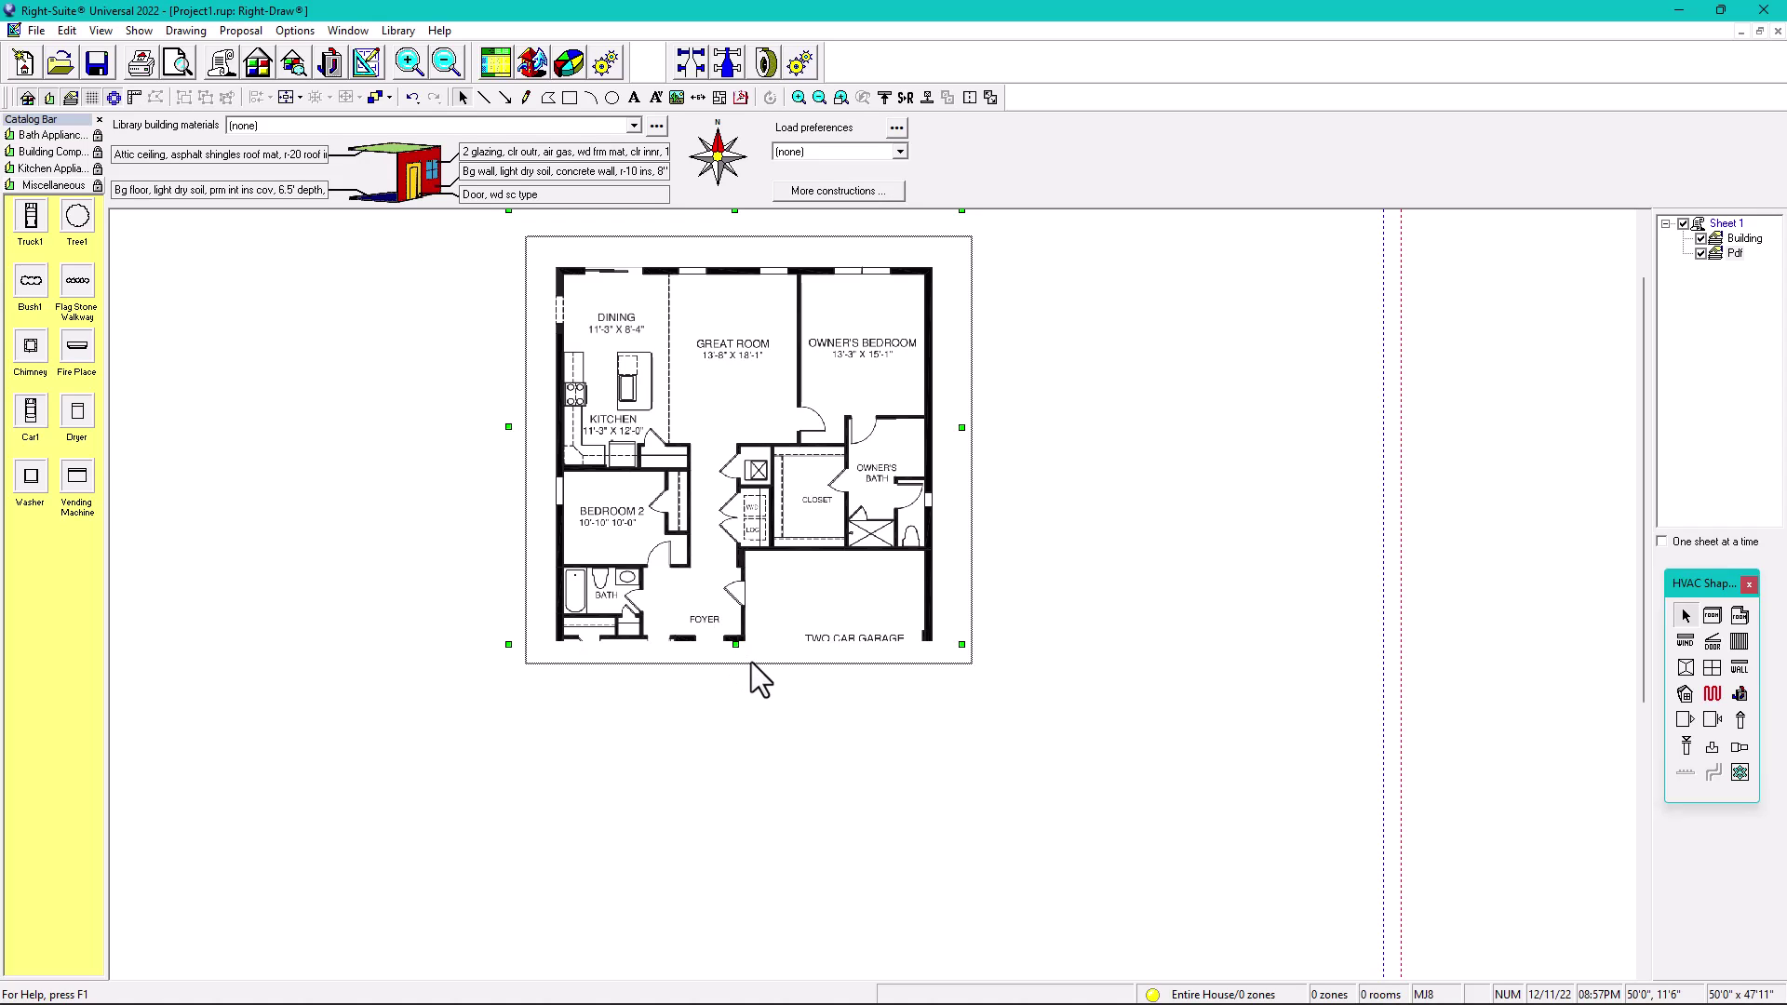
drag(977, 662, 1014, 827)
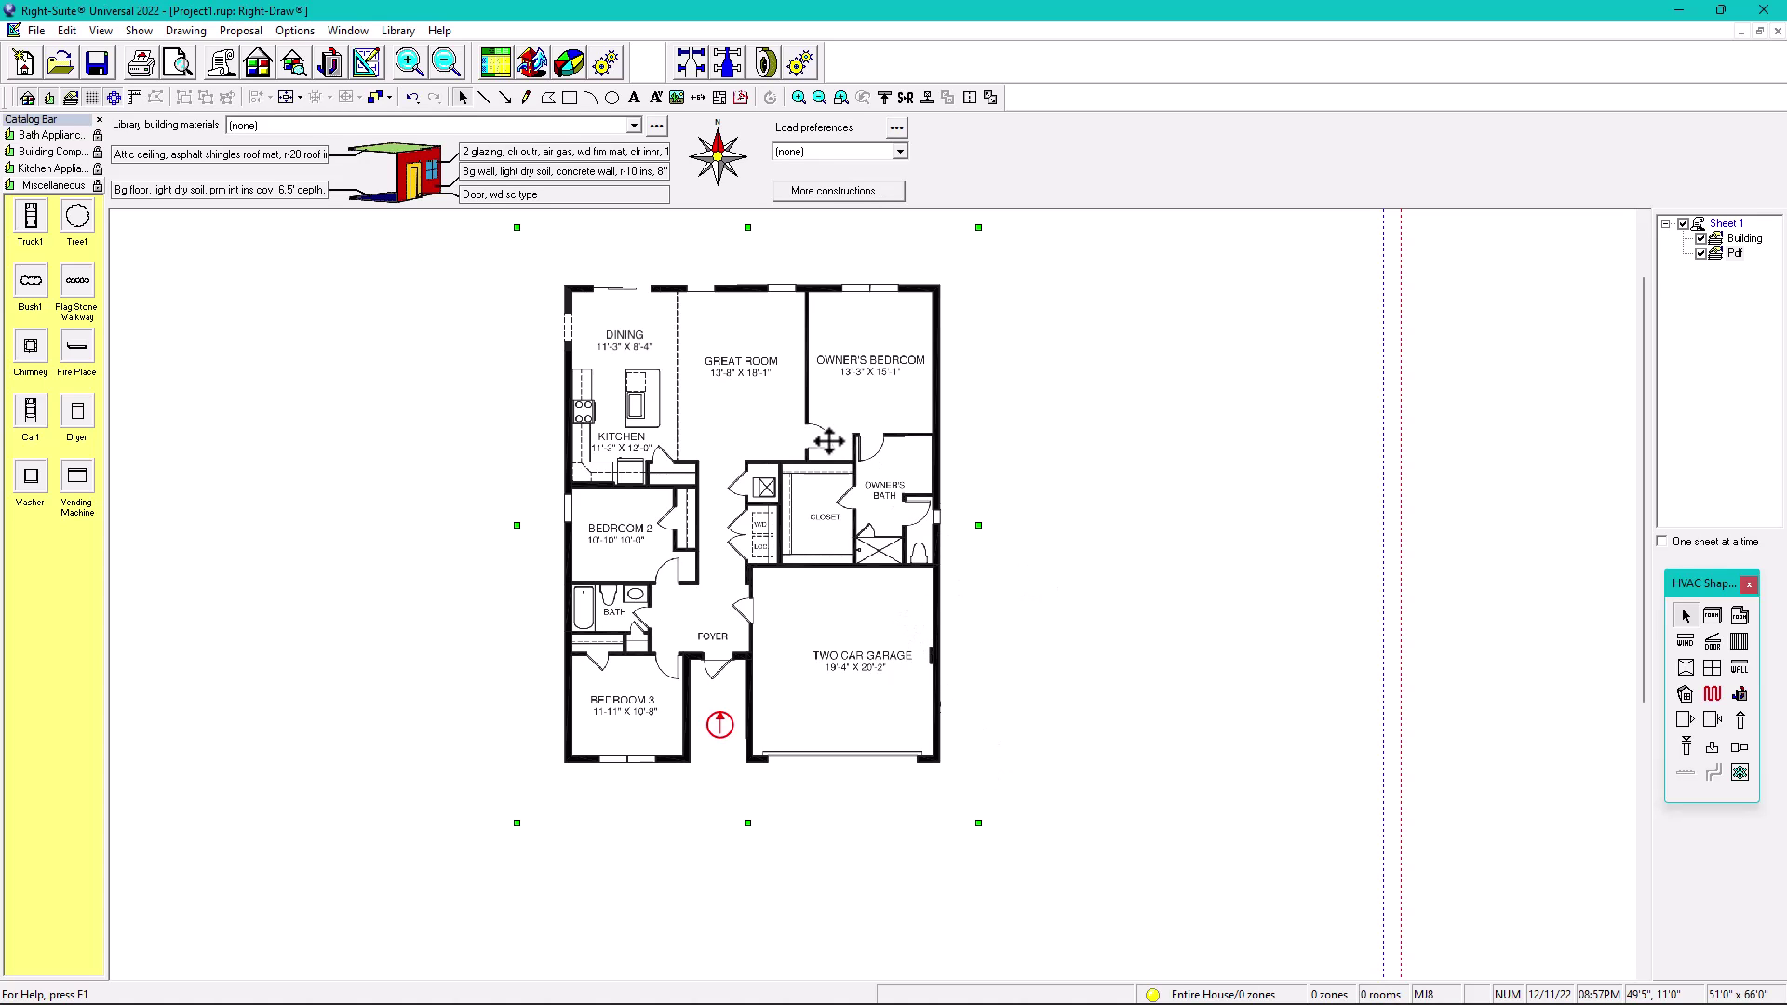
scroll(828, 441, up, 2)
drag(865, 478, 864, 642)
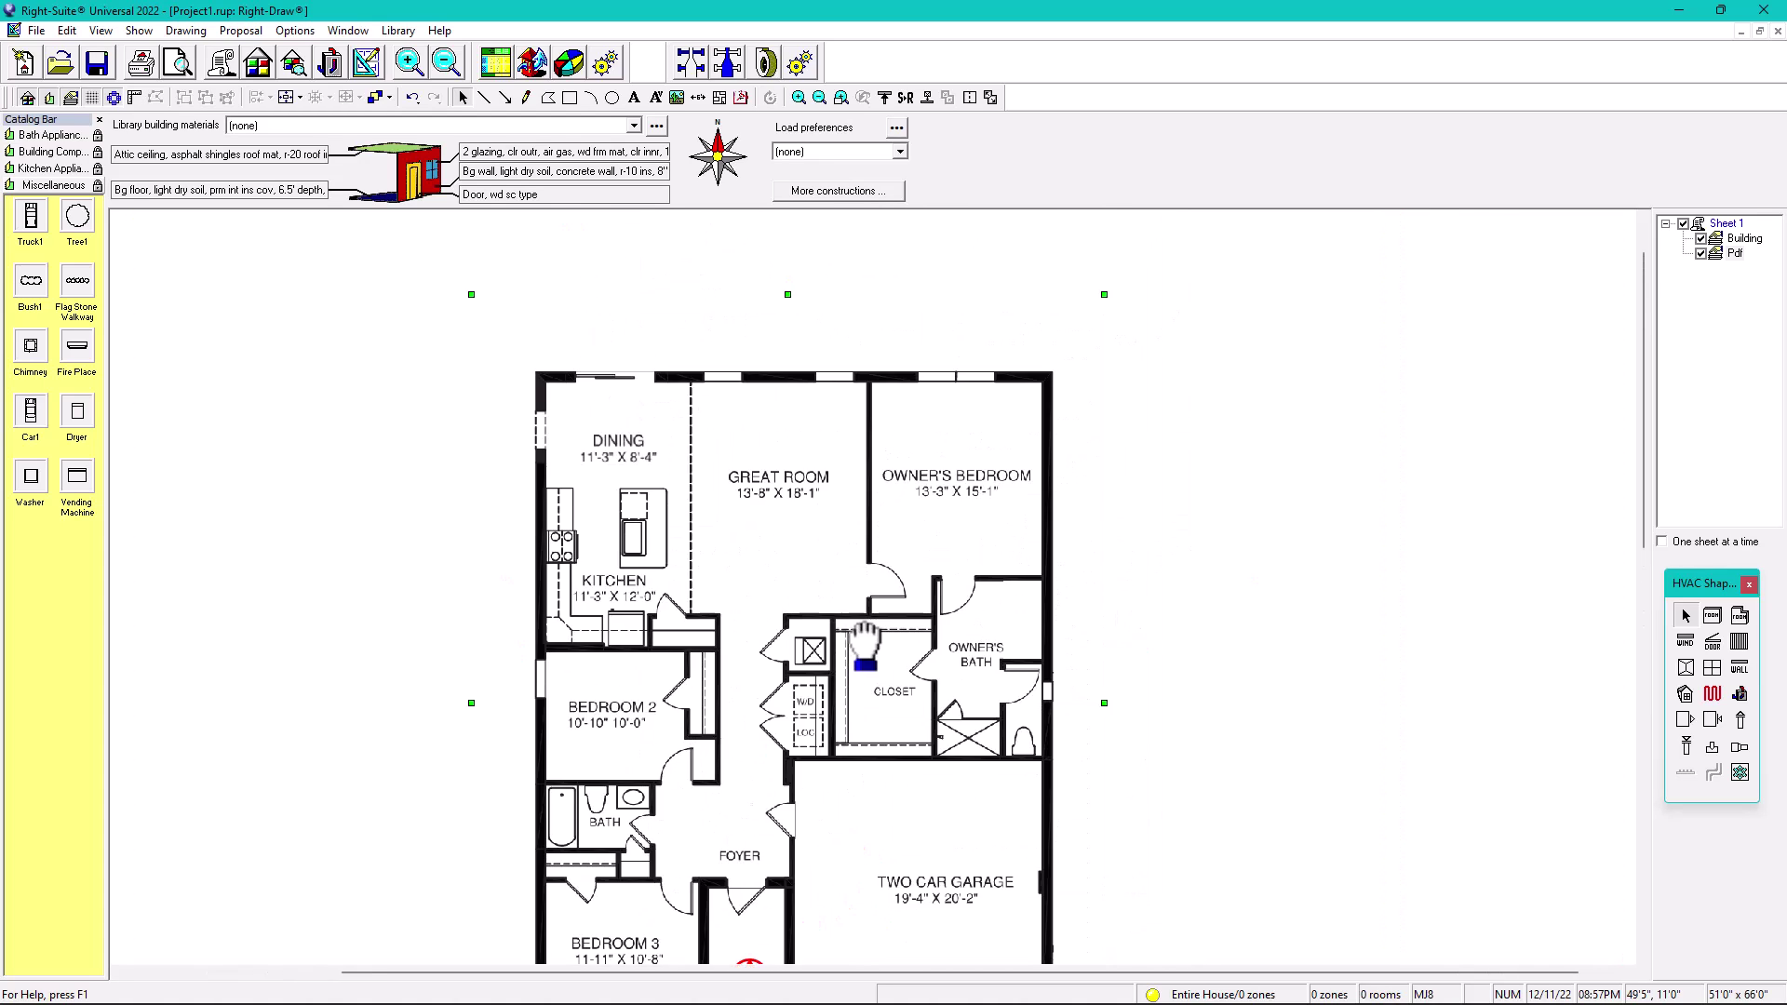
Pan and zoom in on the Kitchen and Bedroom 2 area of the plan
scroll(684, 488, up, 1)
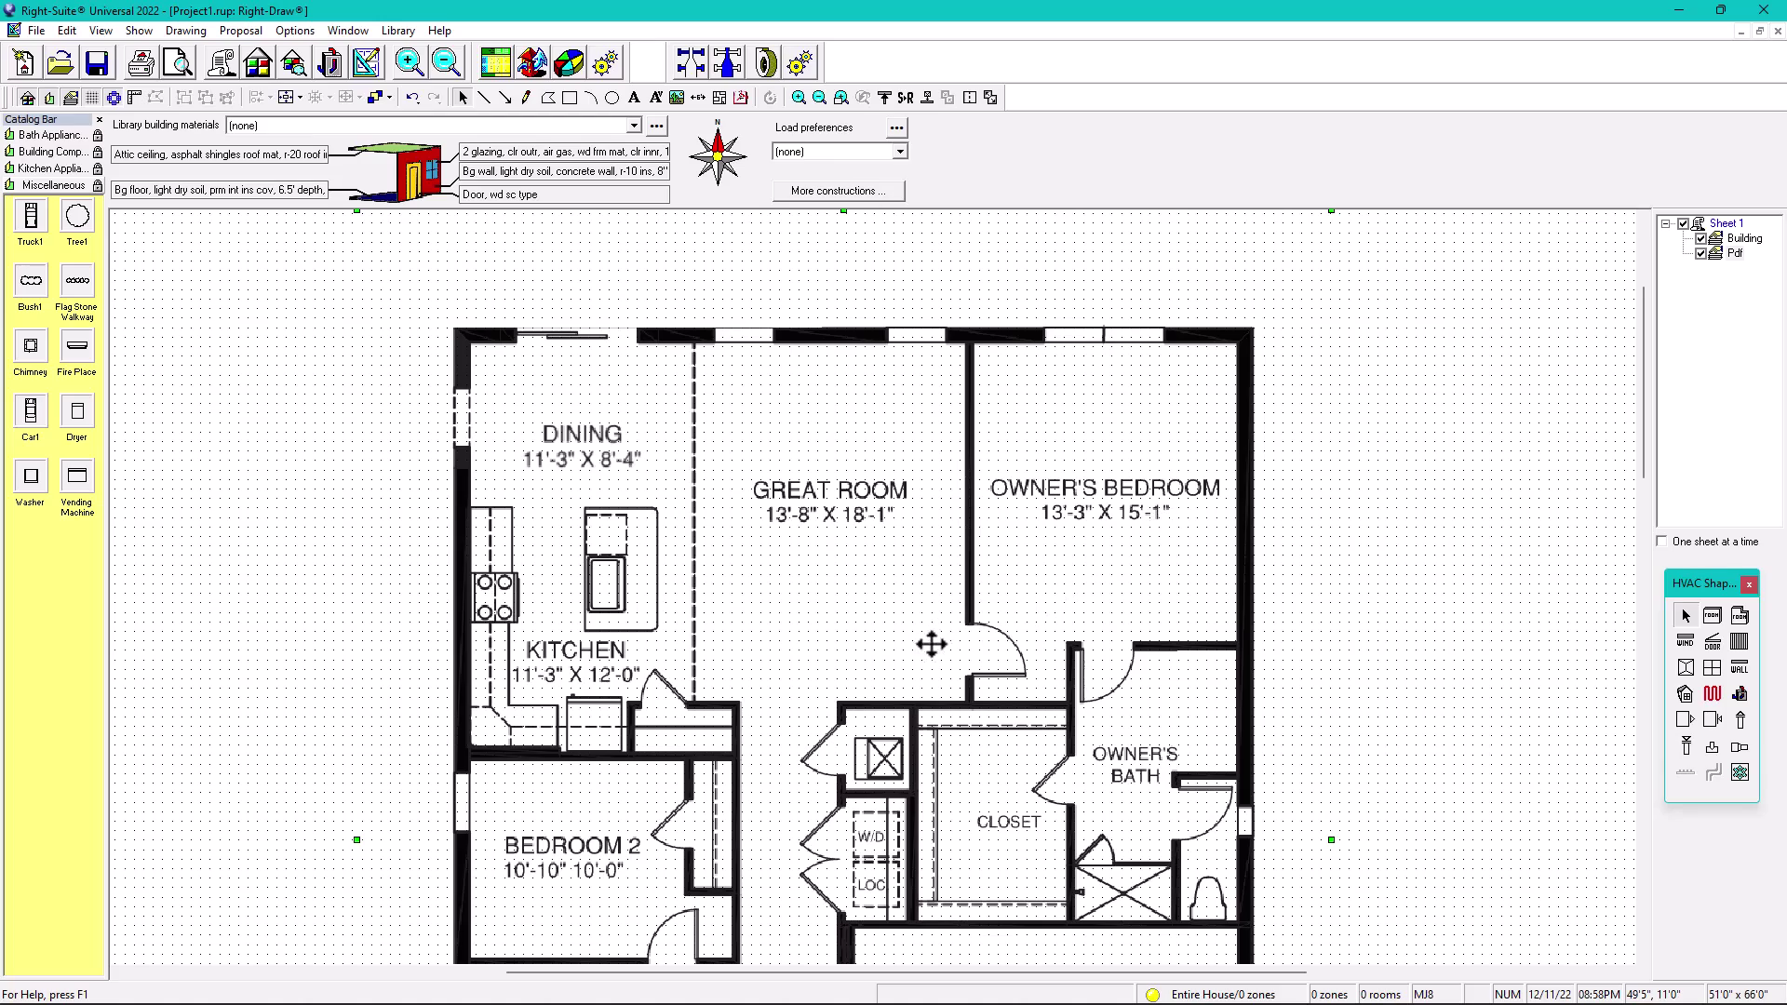
drag(929, 638, 999, 466)
scroll(685, 722, up, 2)
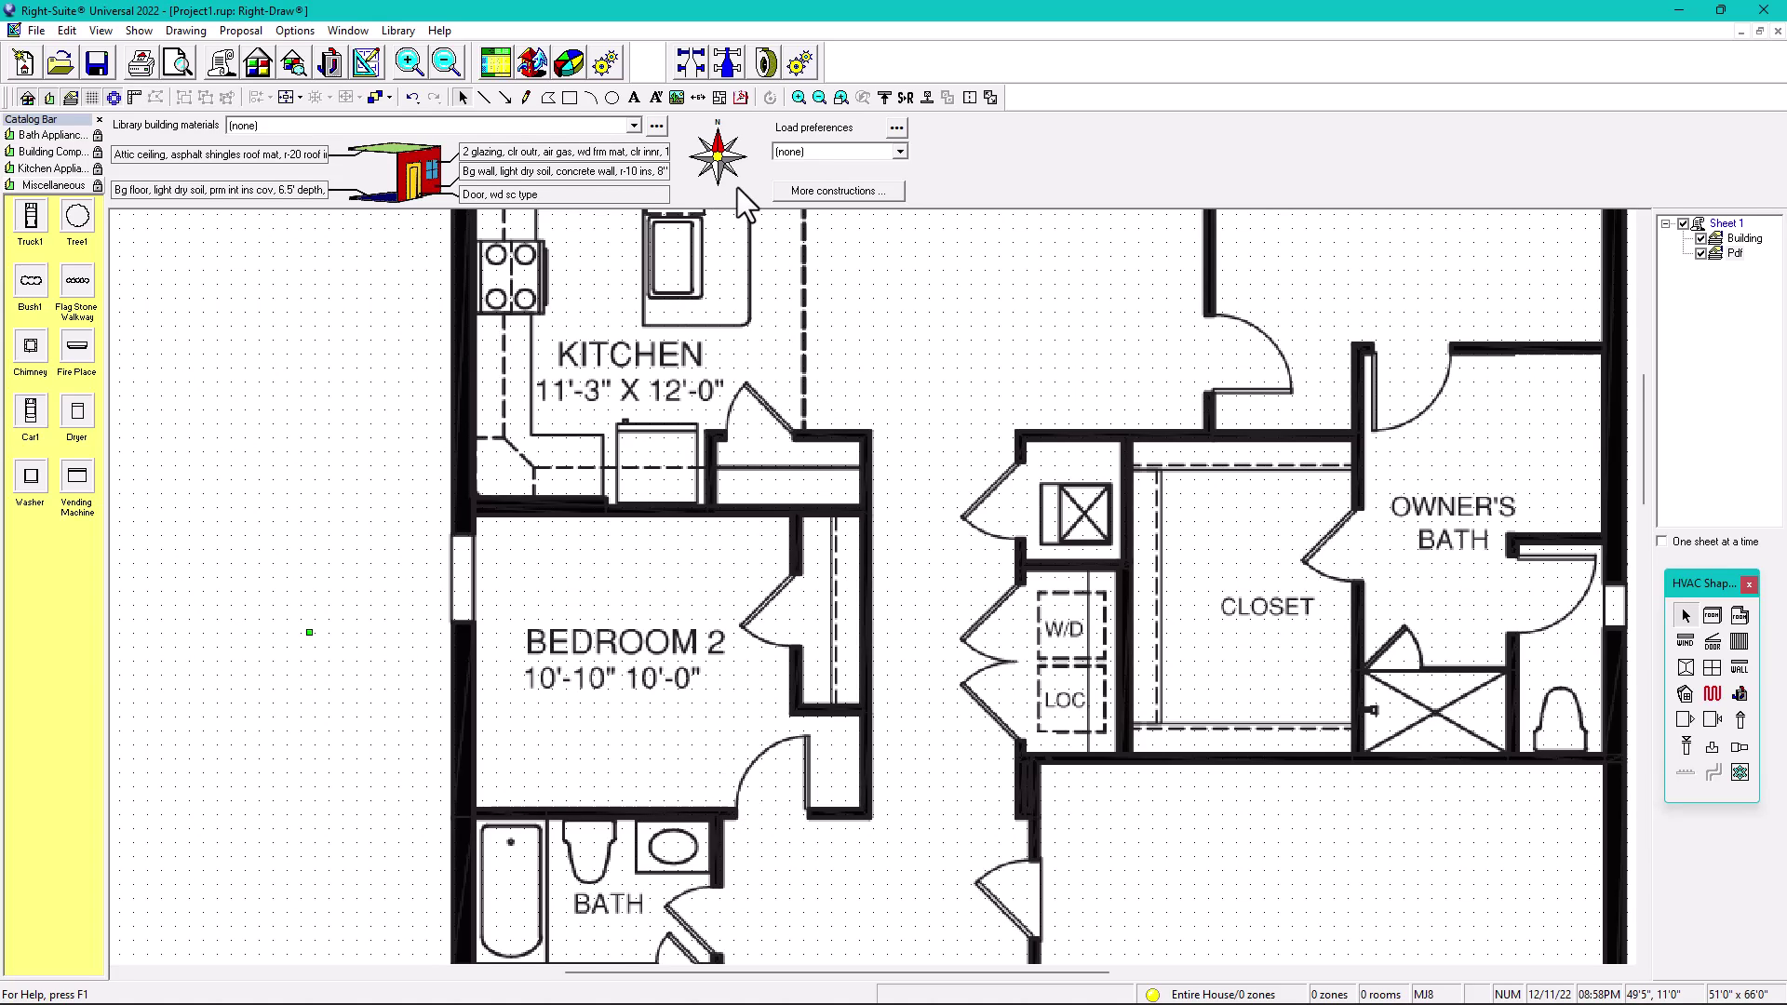
Dimension Bedroom 2's west wall at 11'-0", leaving the PDF scale at 11 feet
click(698, 98)
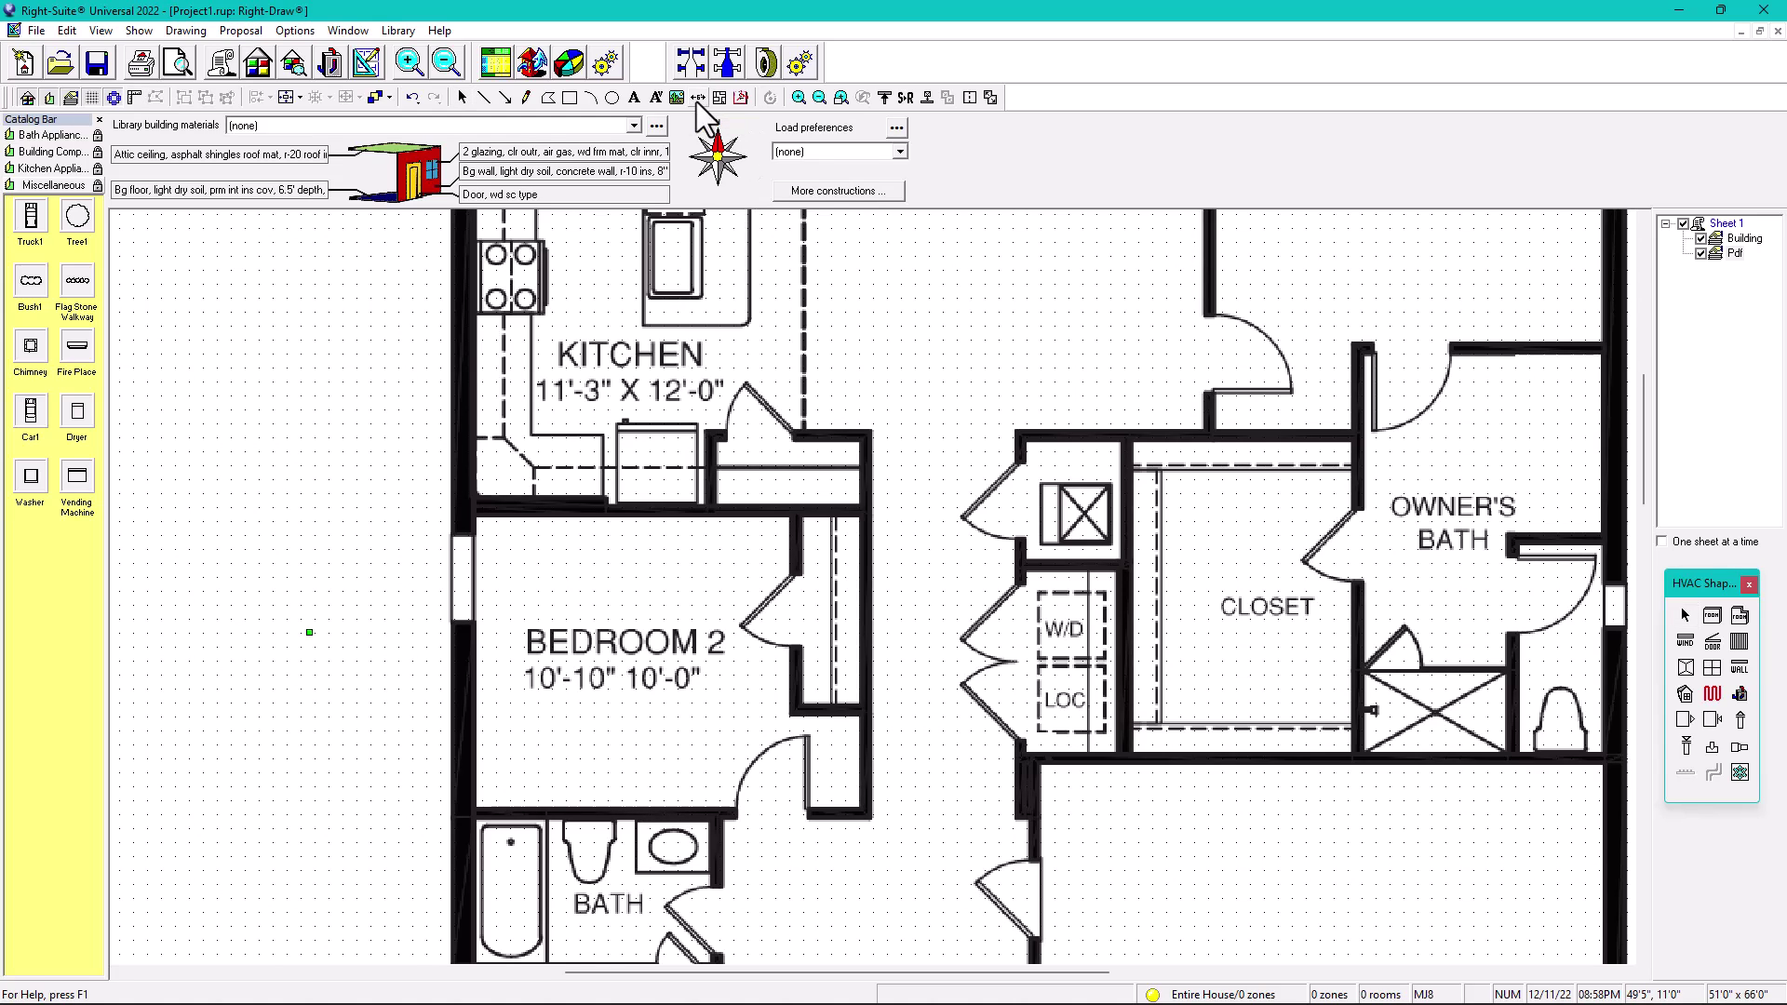
click(411, 510)
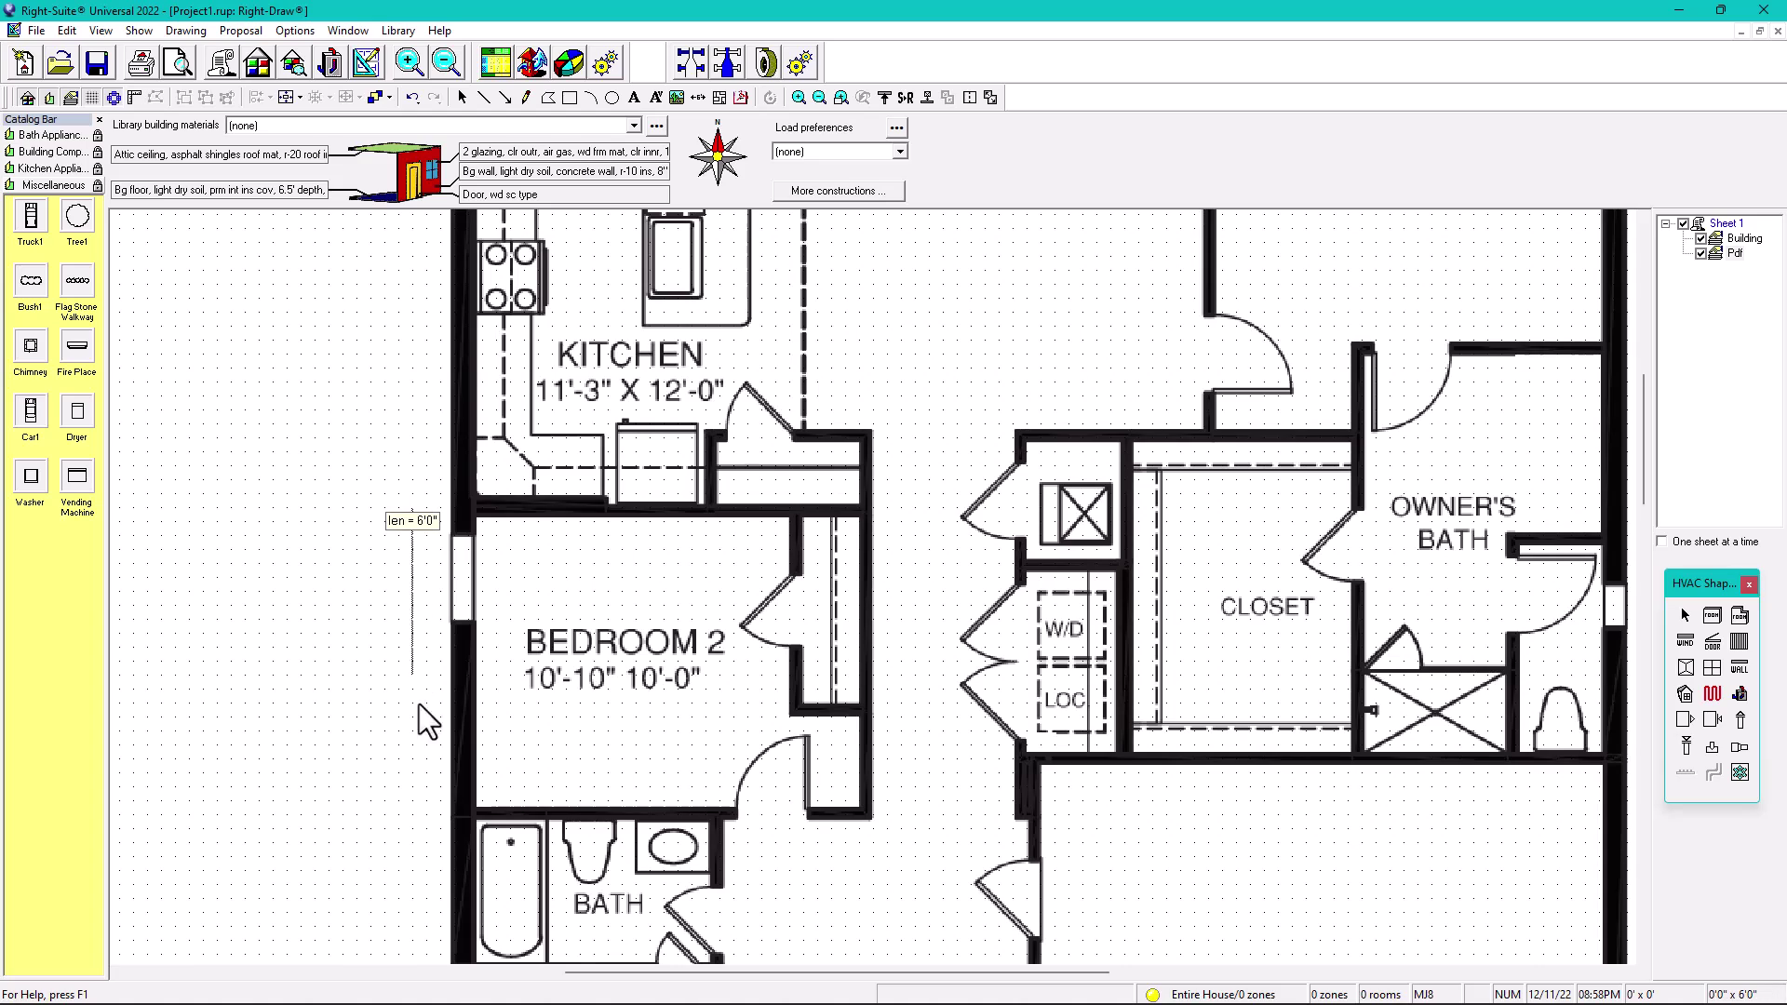
click(415, 808)
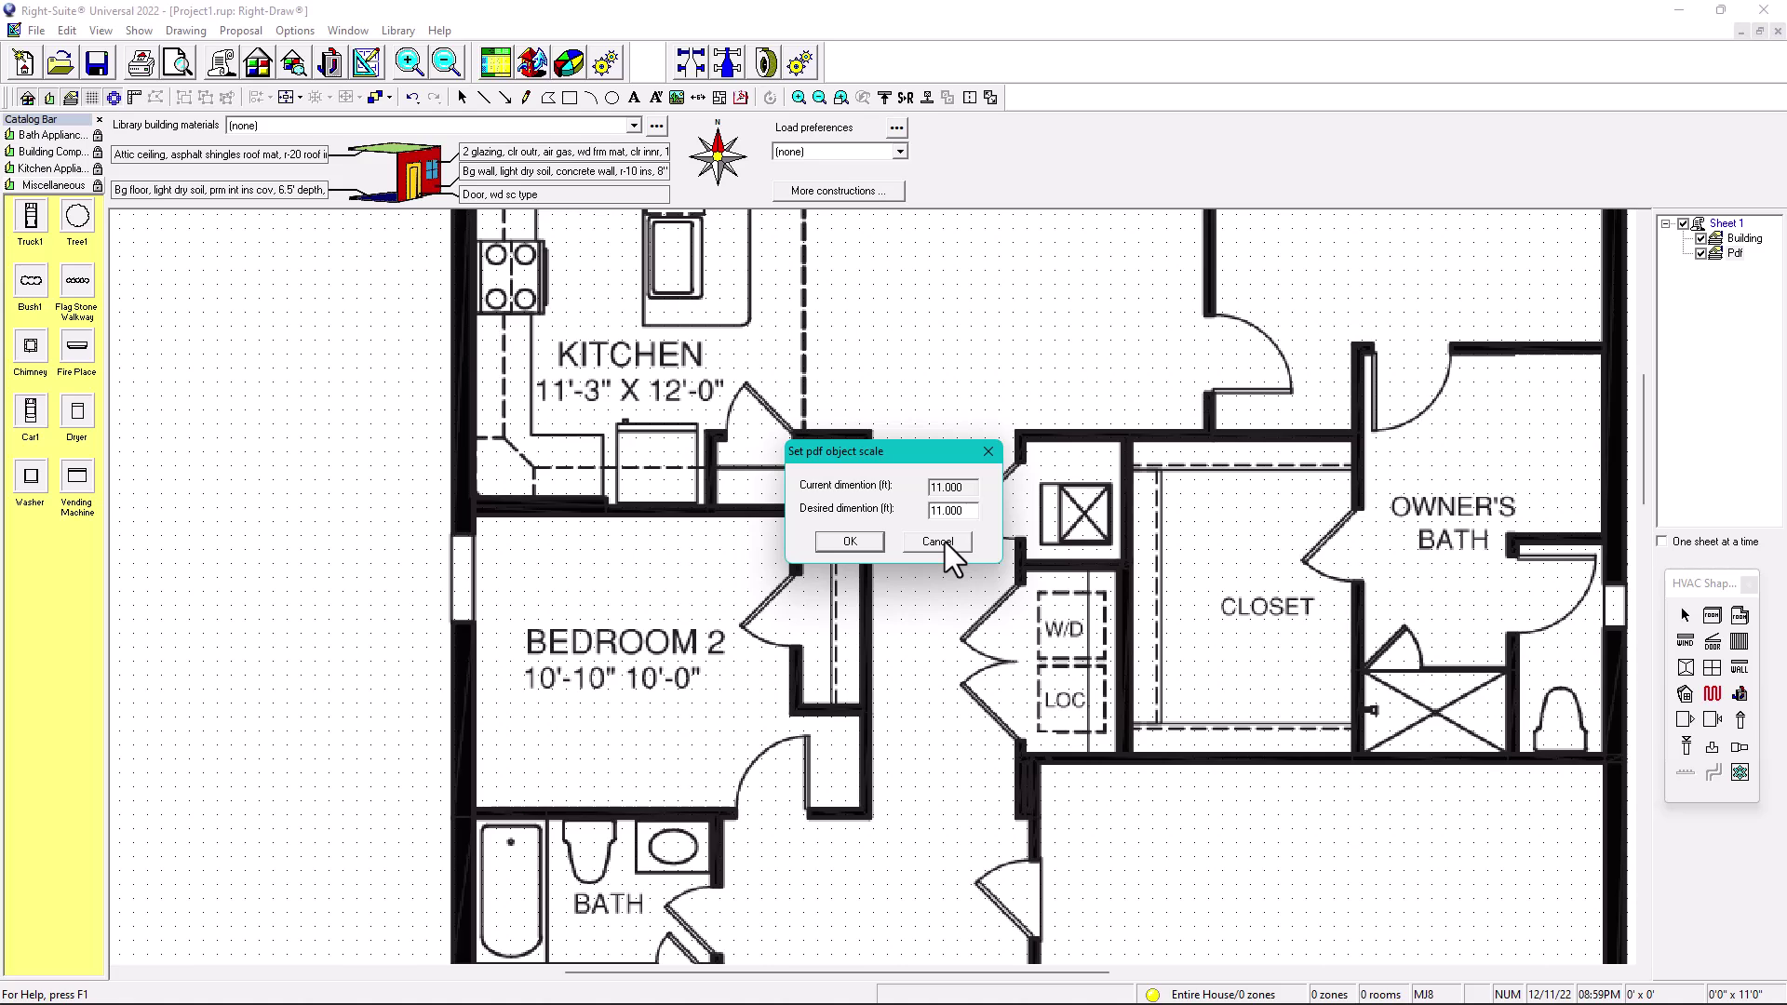
click(940, 543)
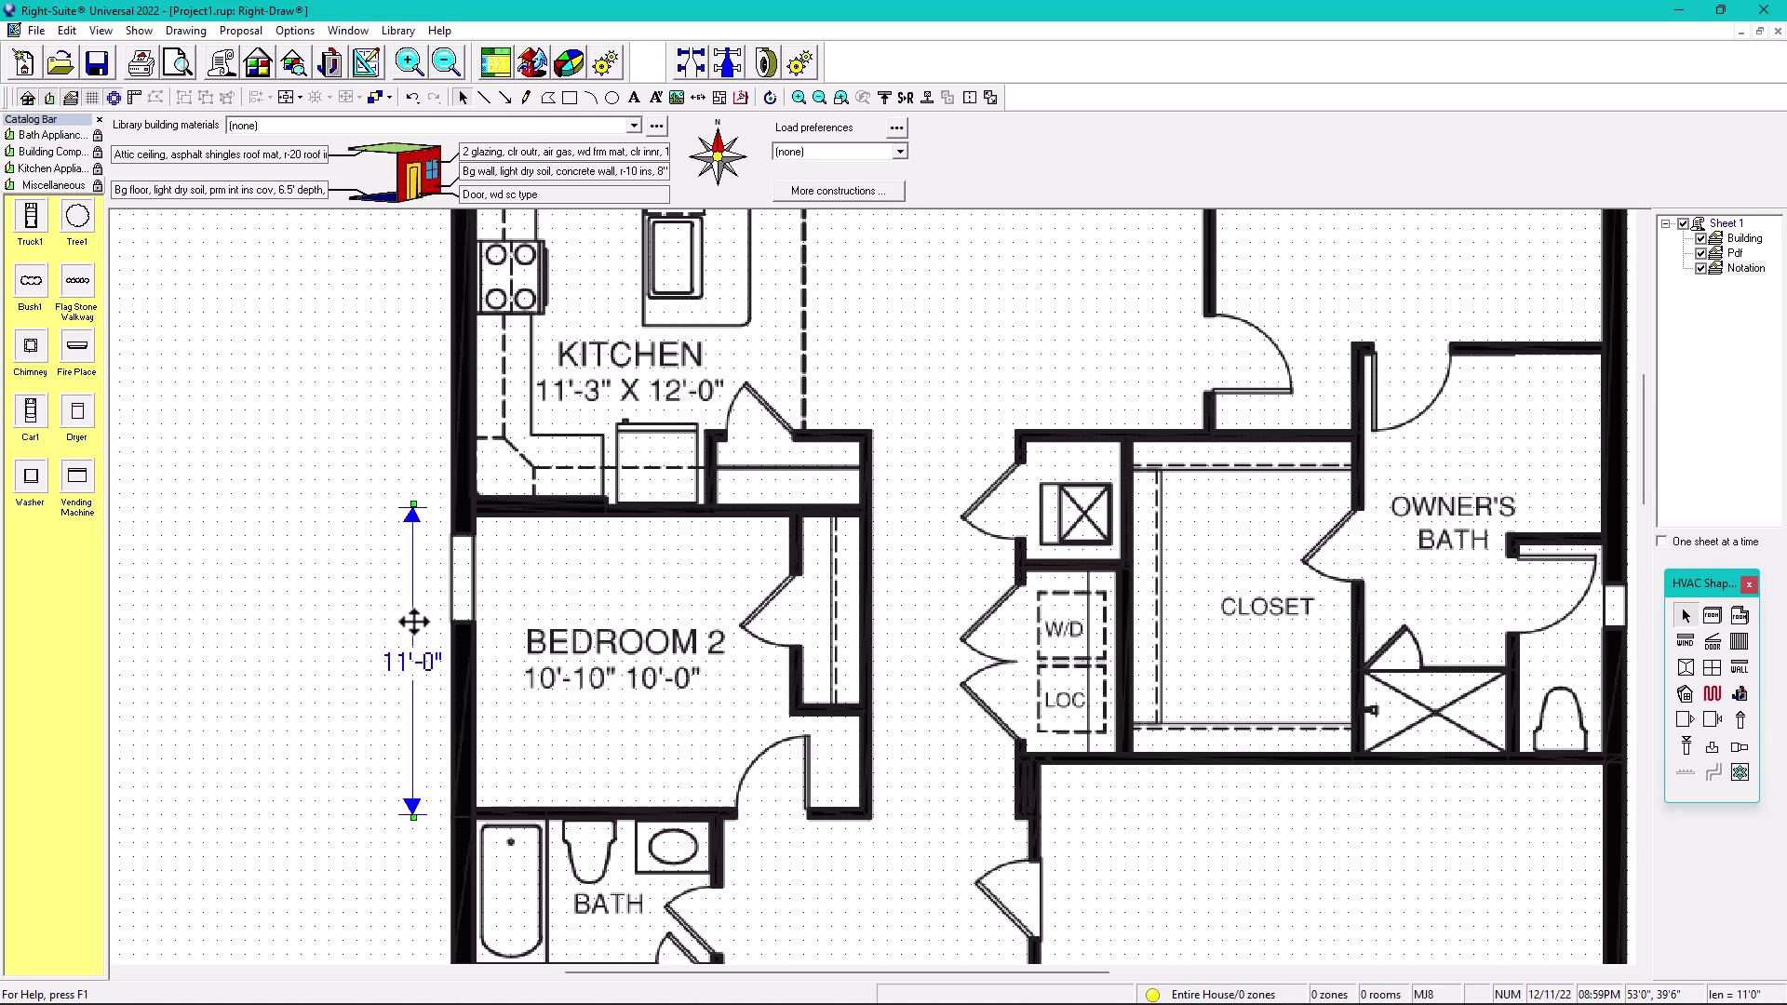
Delete the 11'-0" dimension and set grid and snap spacing to 1 by 1 inch
key(Delete)
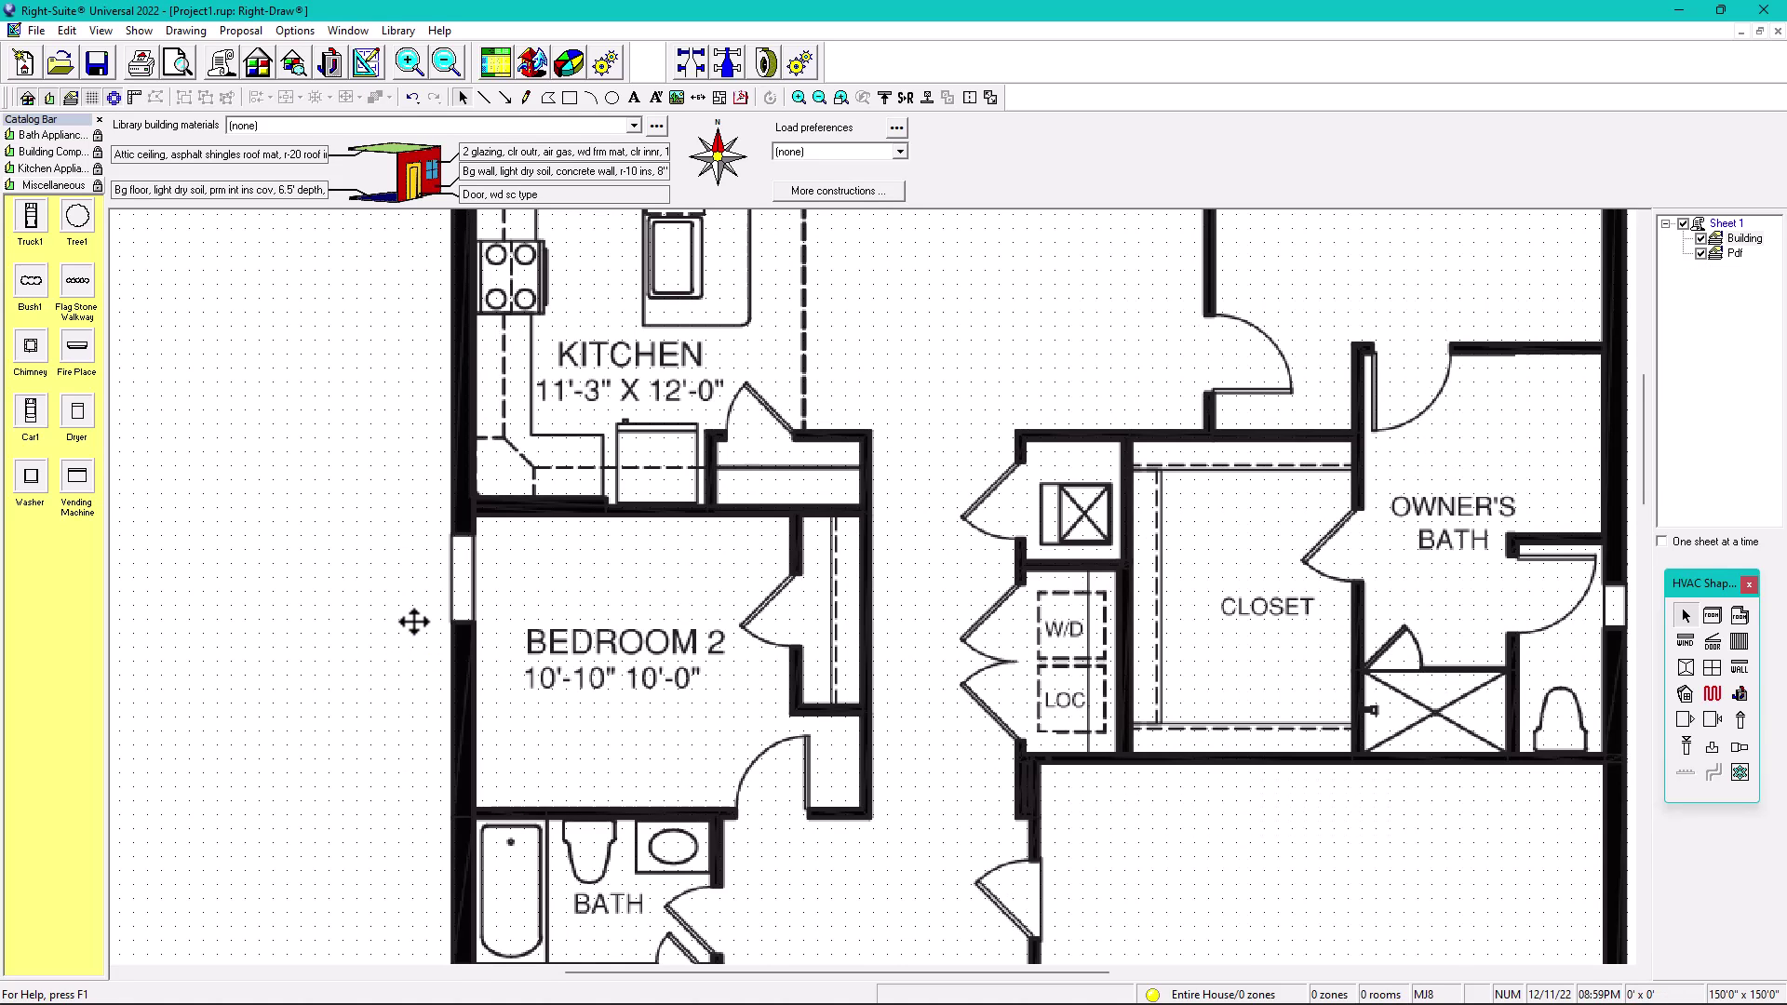
click(185, 31)
click(216, 239)
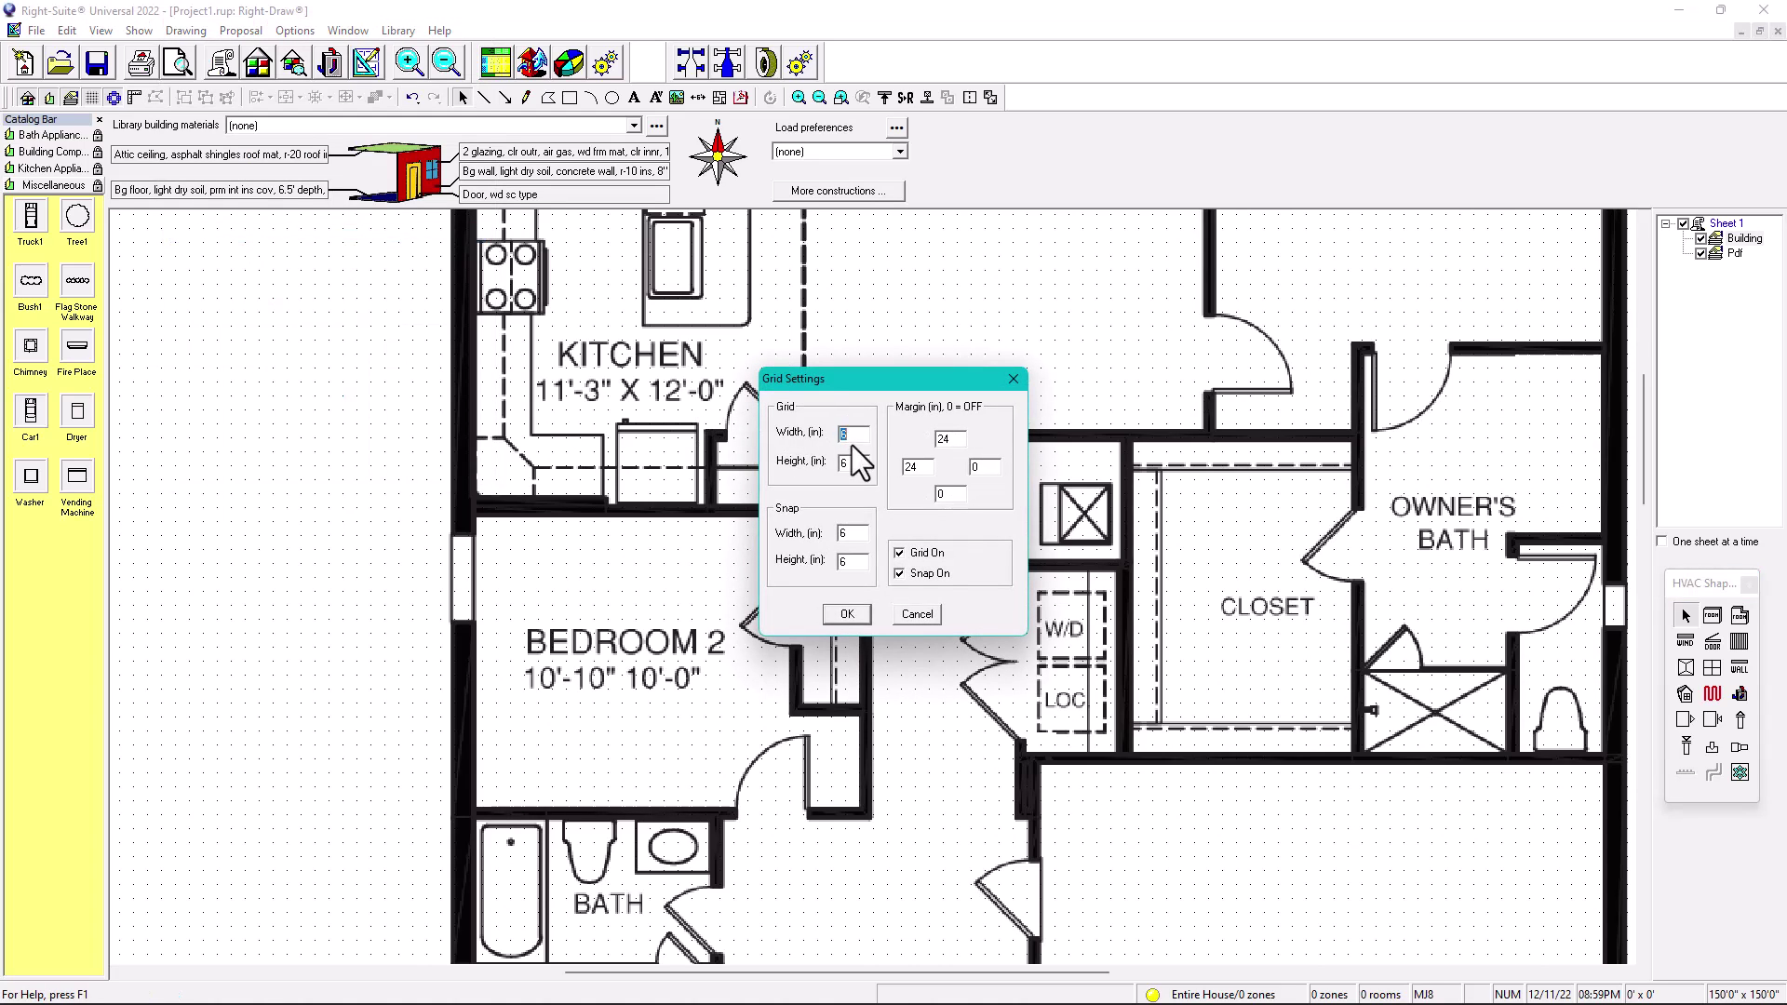
text(1)
key(Tab)
text(1)
key(Tab)
text(1)
key(Tab)
click(849, 613)
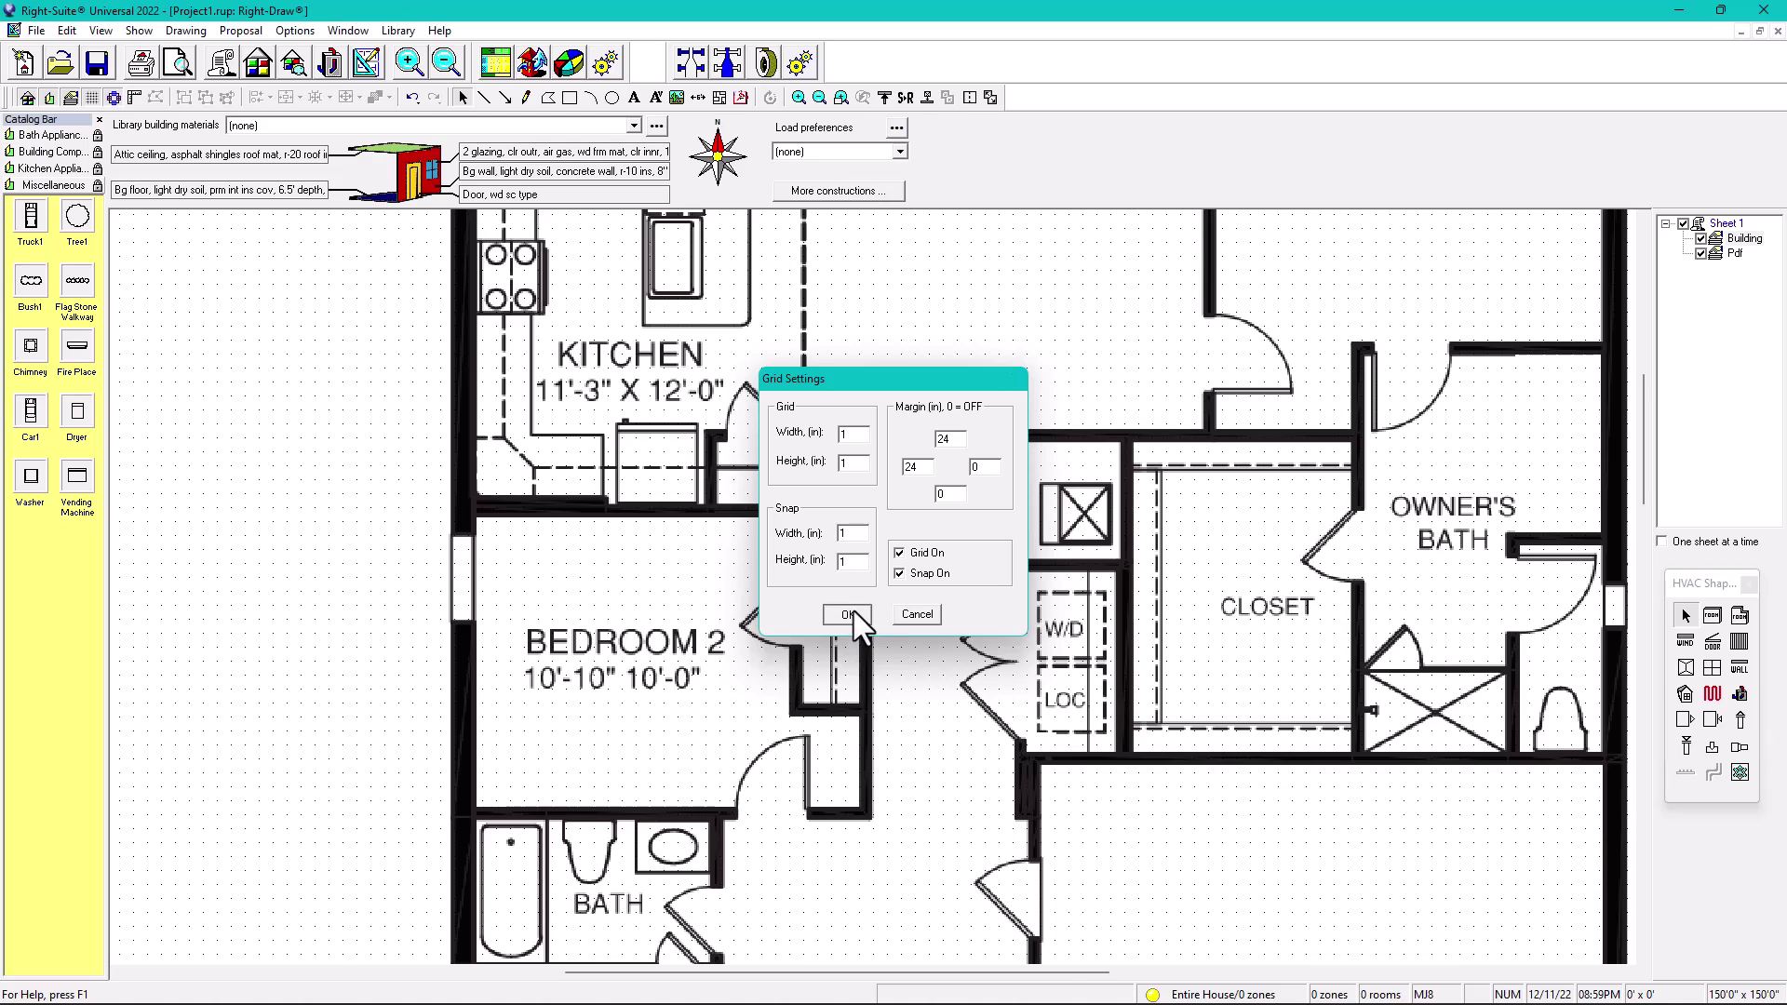
scroll(517, 579, up, 2)
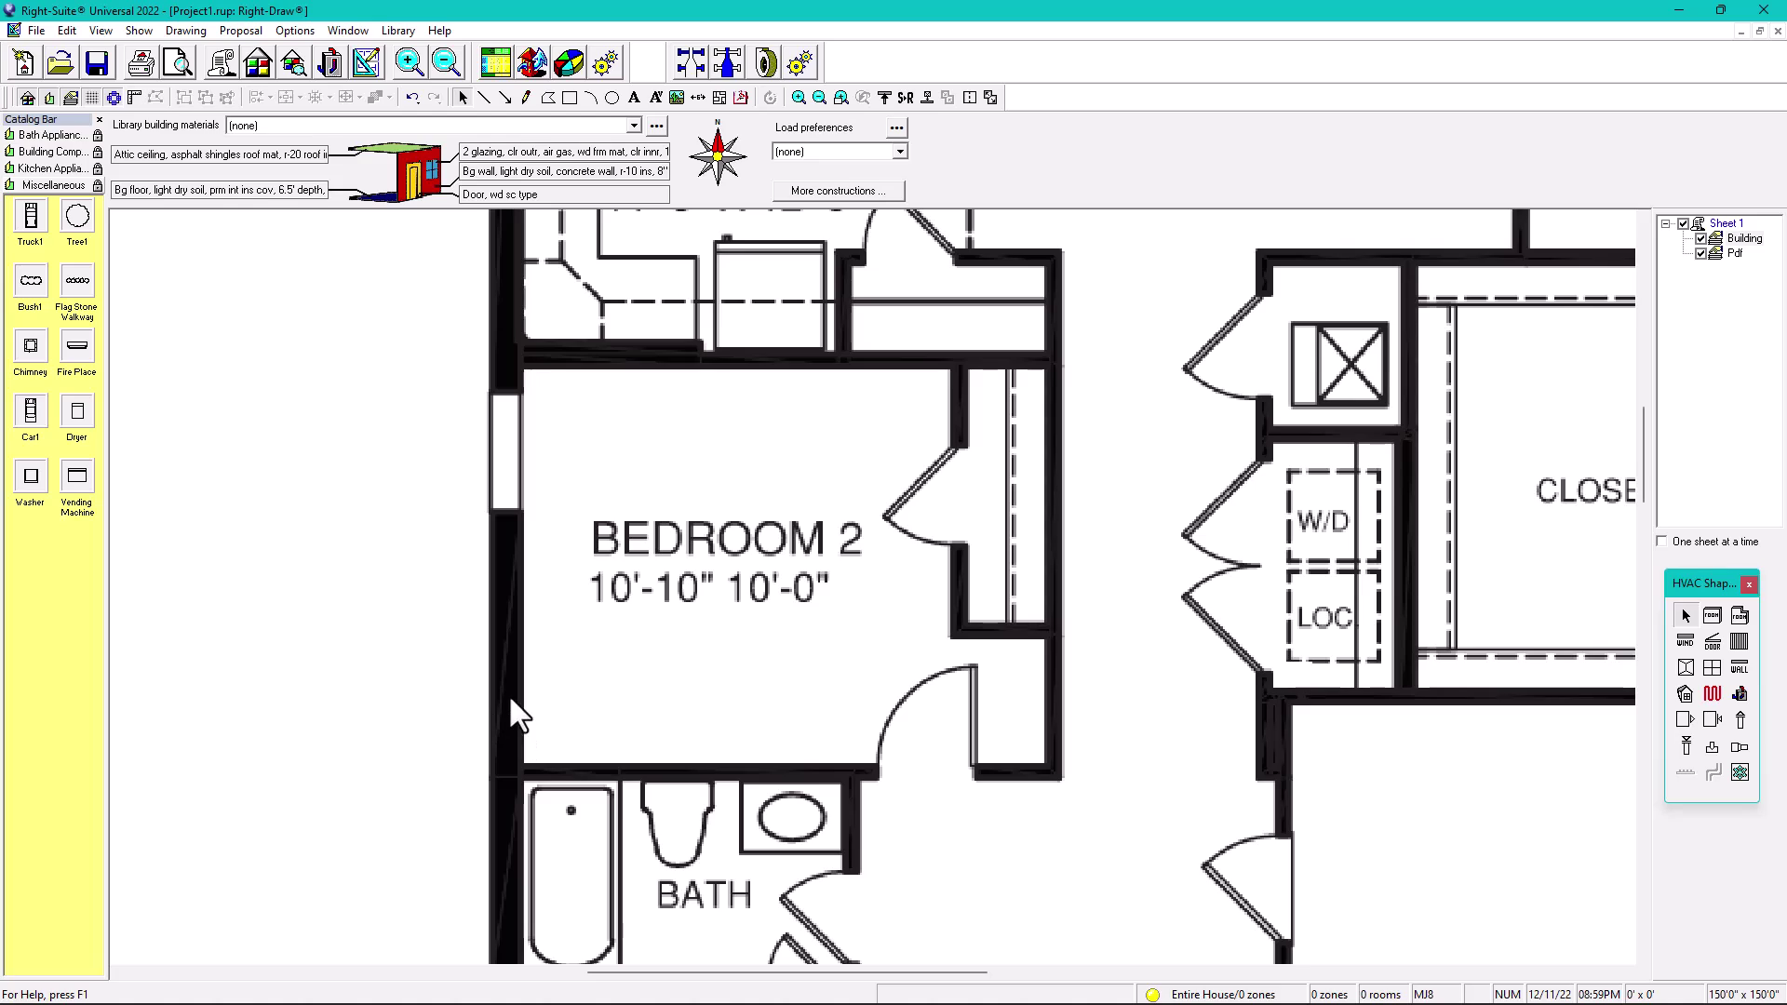
click(697, 99)
drag(439, 348, 443, 744)
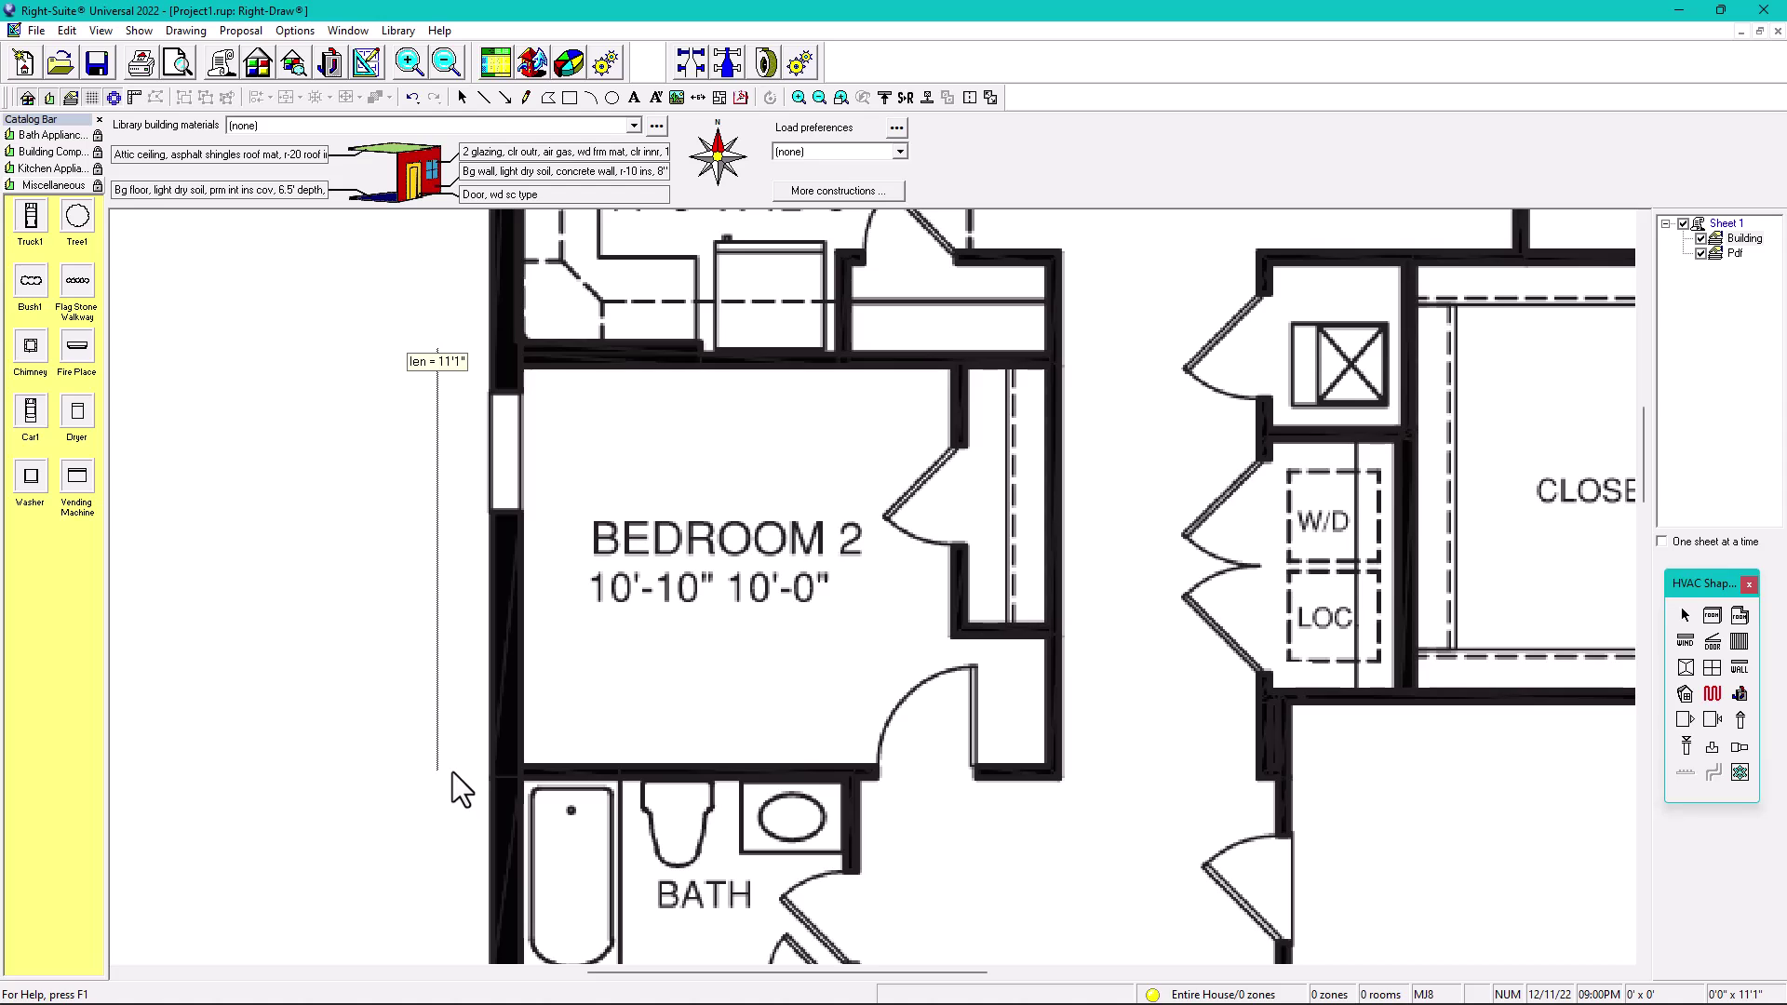
drag(452, 772, 452, 772)
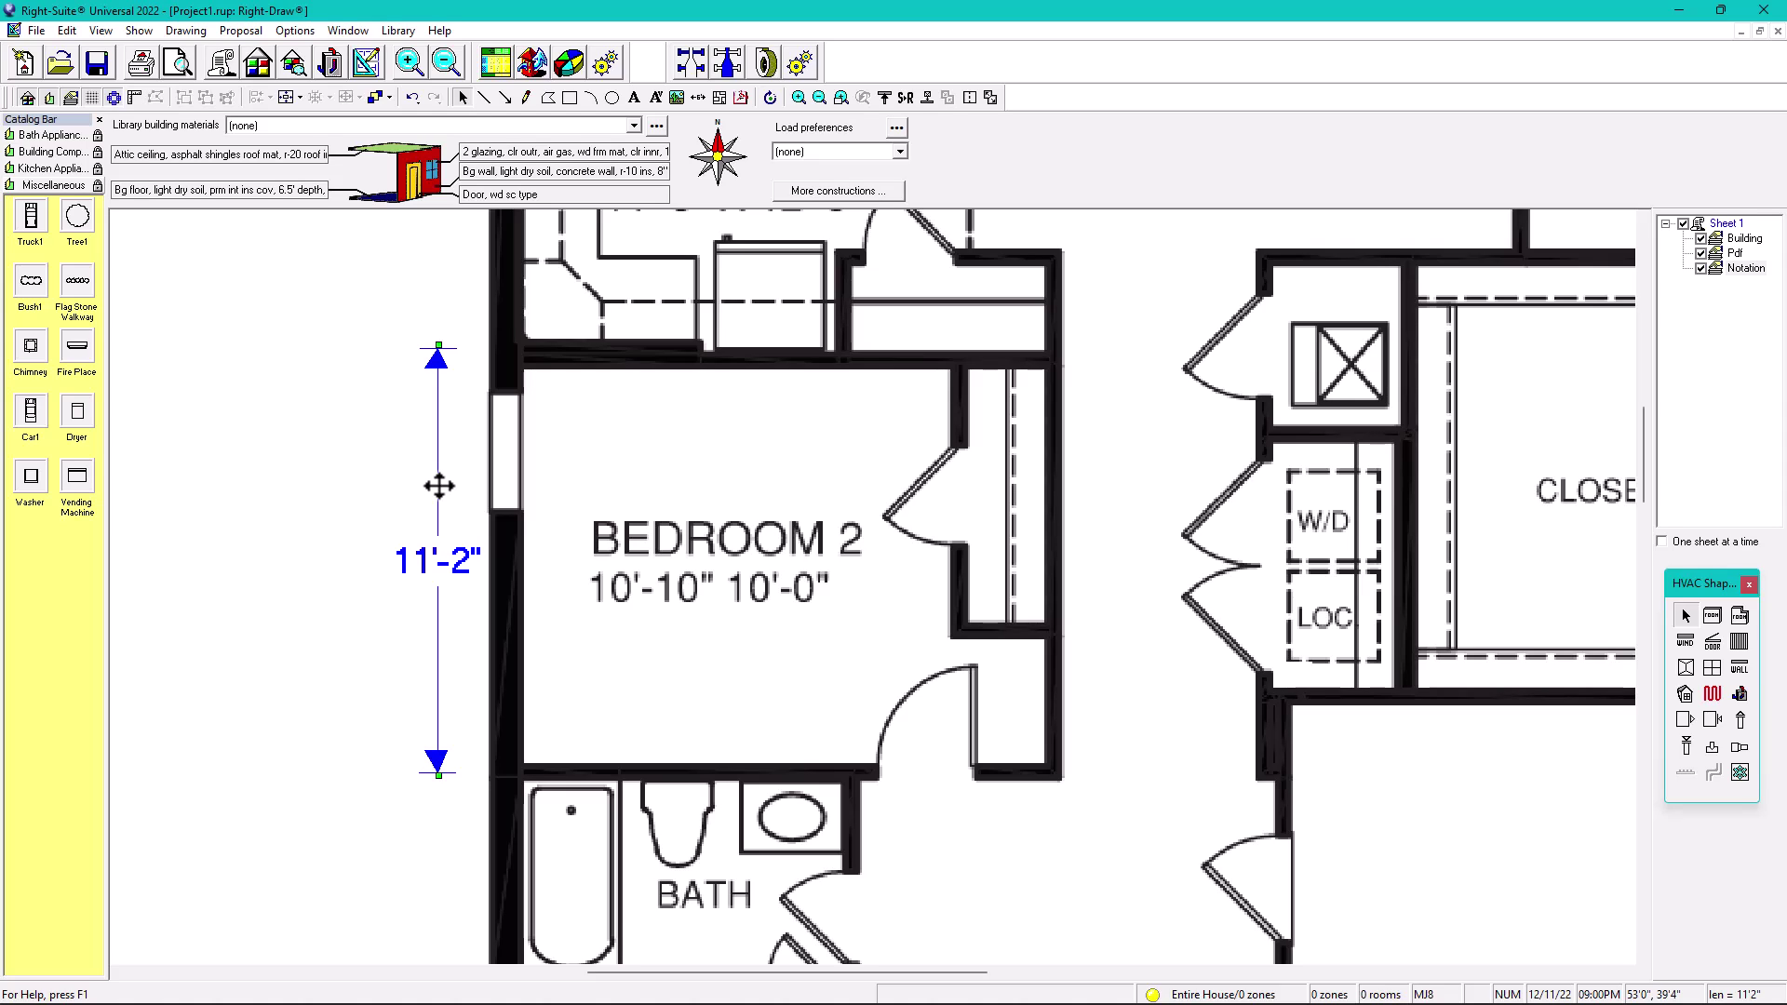
key(Delete)
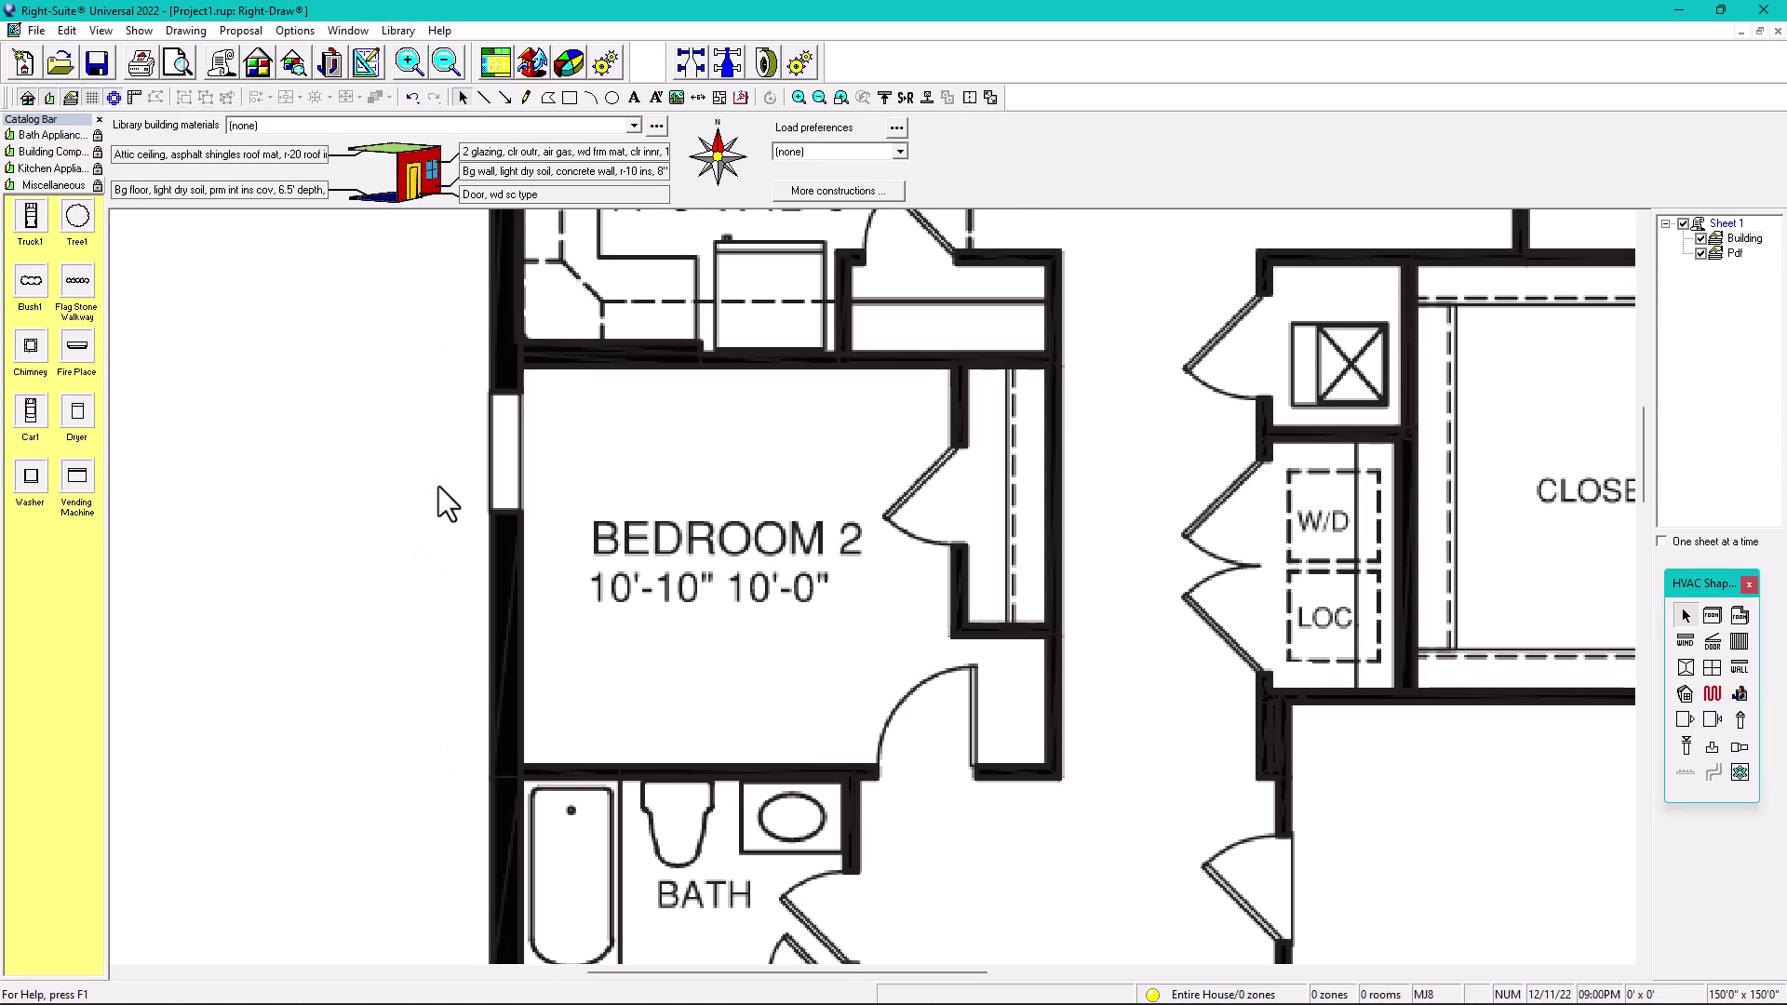
On the Pdf layer, measure Bedroom 2's west wall vertically, reading 11.167 ft
click(1735, 255)
click(697, 98)
drag(445, 355, 451, 728)
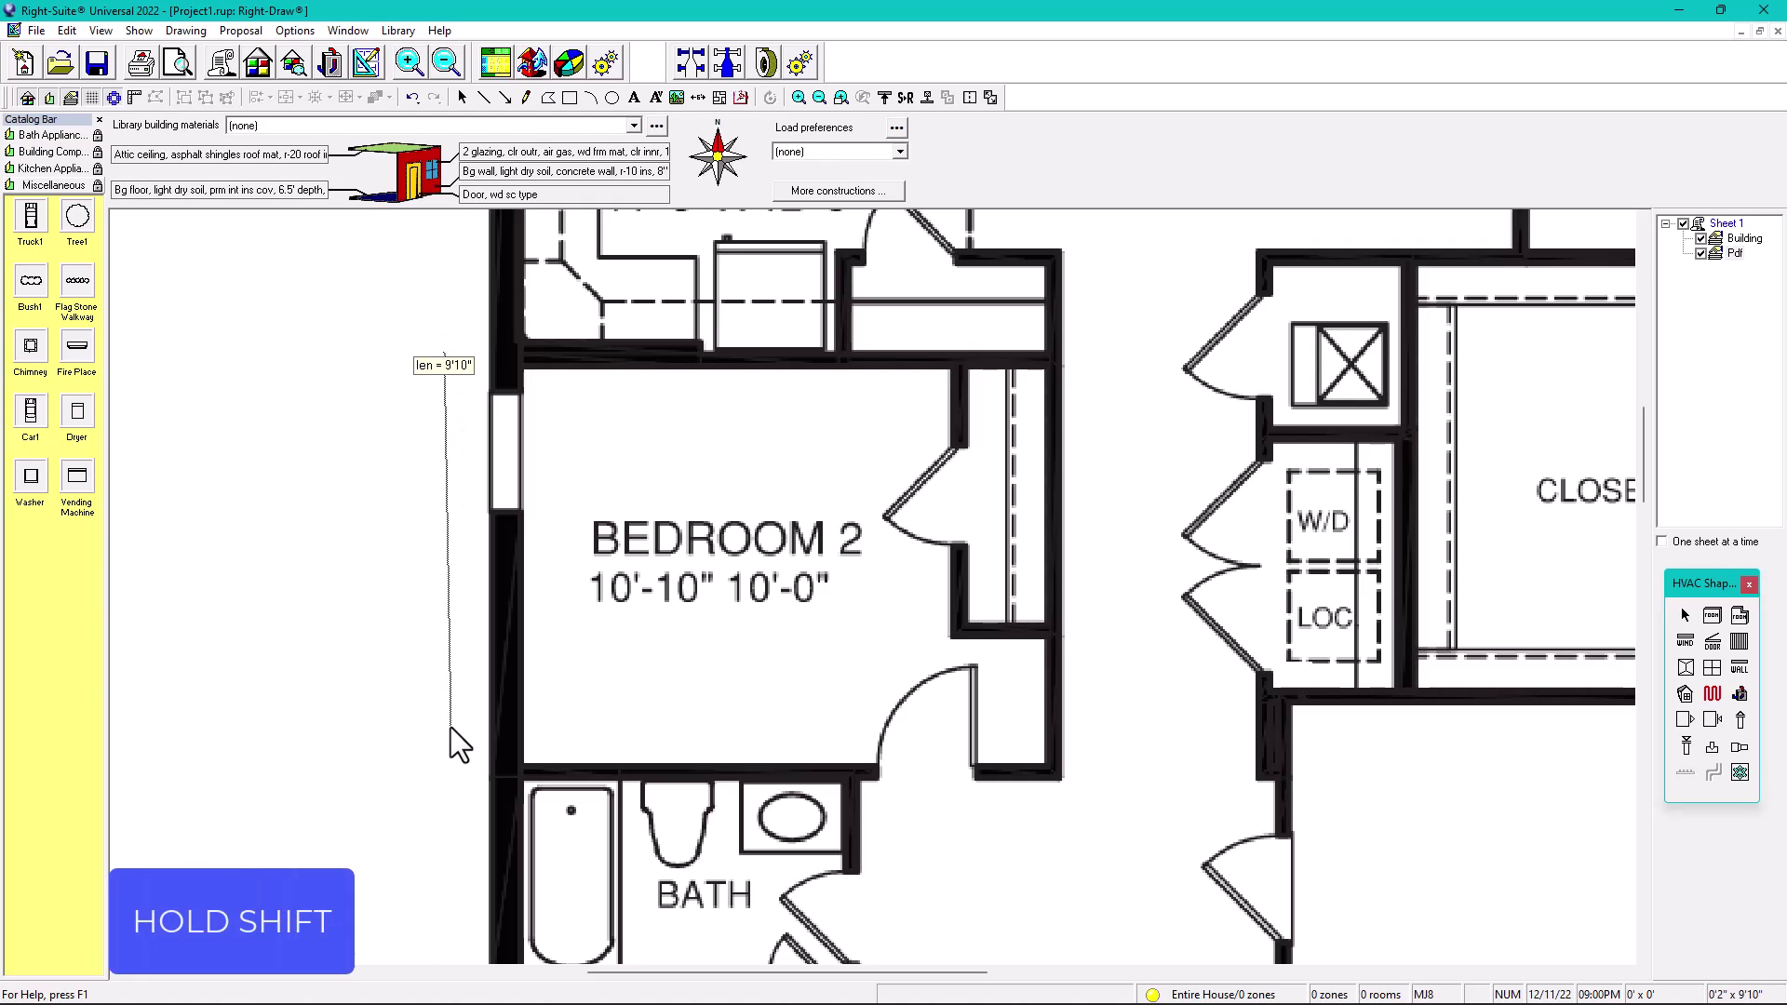
drag(450, 728, 473, 731)
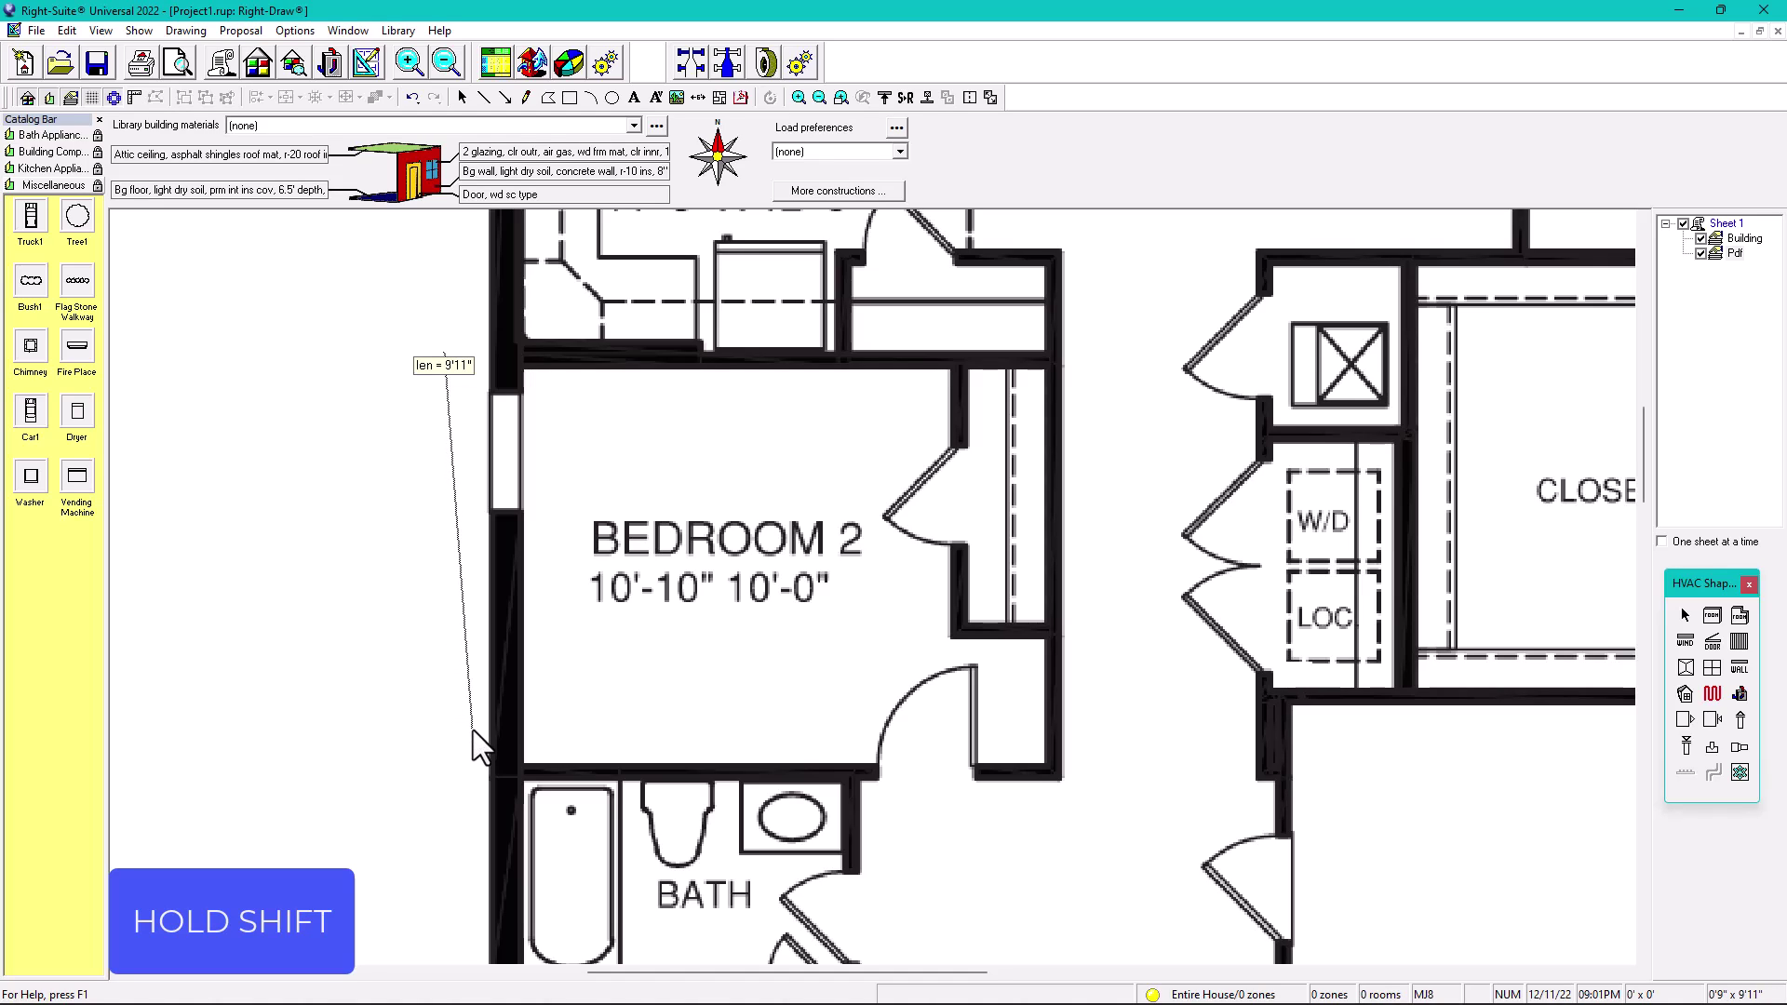
key(shift)
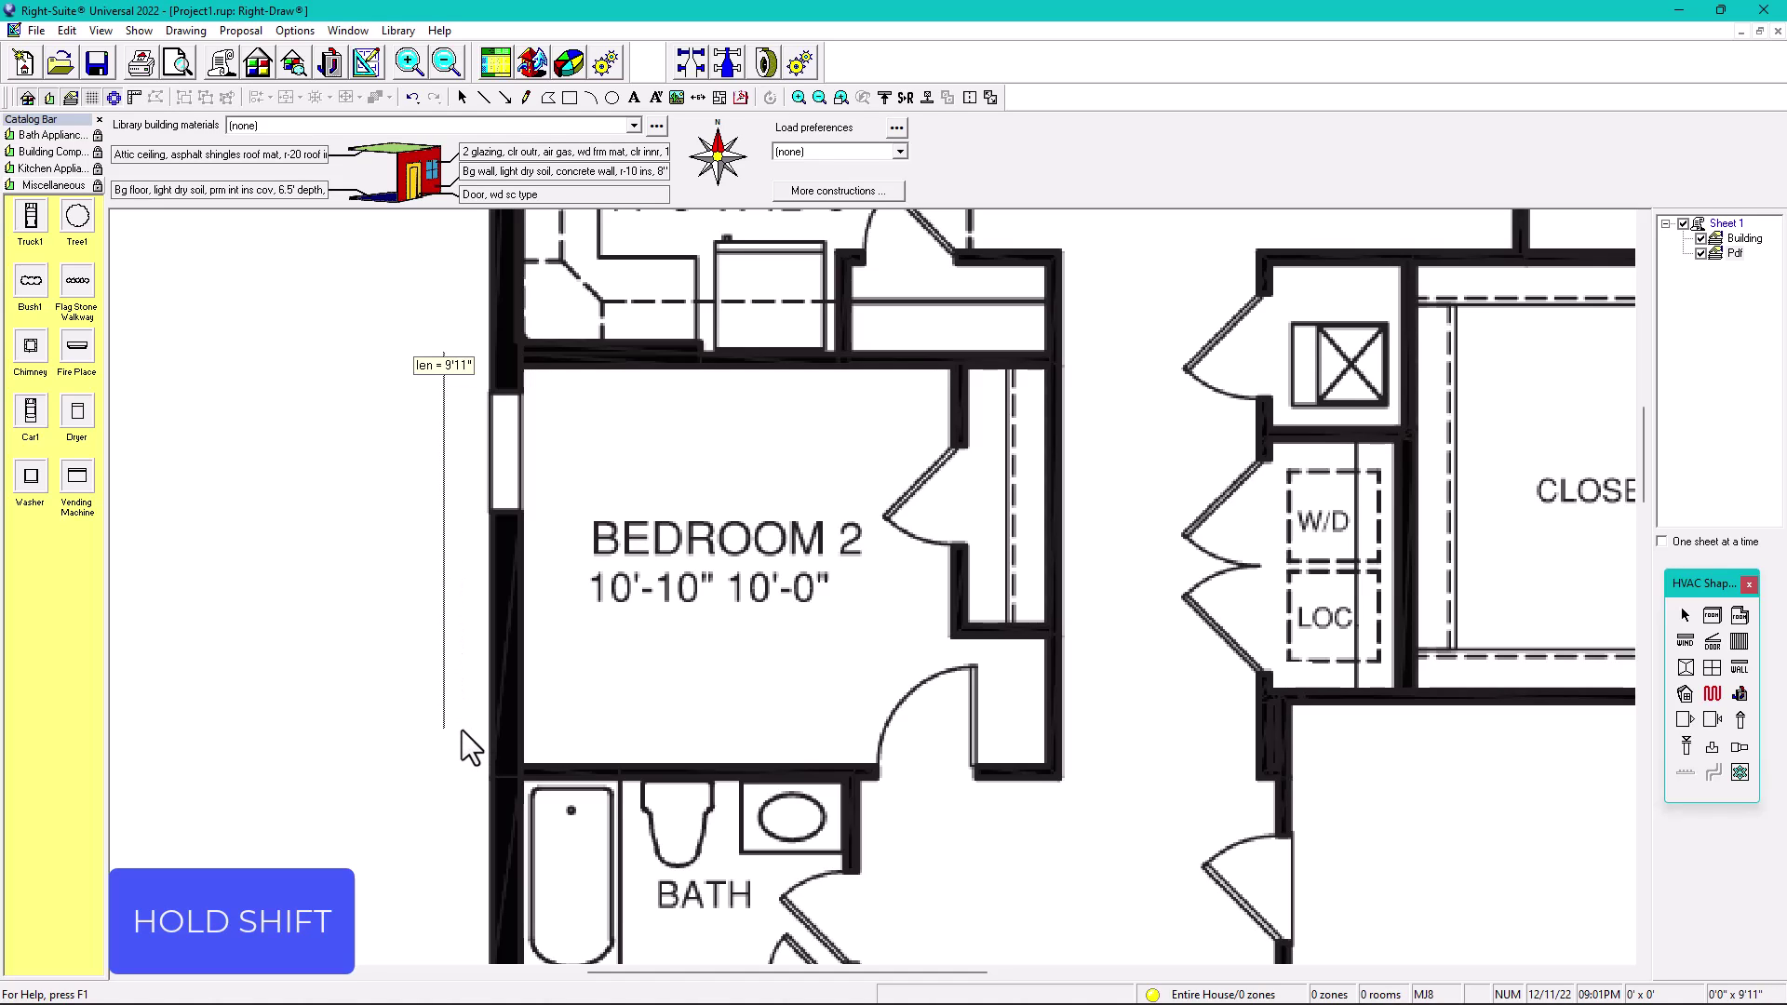
drag(456, 764, 452, 765)
mouse_move(454, 767)
mouse_down()
mouse_move(426, 755)
mouse_move(458, 743)
mouse_move(429, 737)
mouse_move(471, 750)
mouse_move(443, 739)
mouse_move(450, 779)
mouse_move(329, 557)
mouse_move(271, 350)
mouse_move(432, 618)
mouse_move(451, 775)
mouse_up()
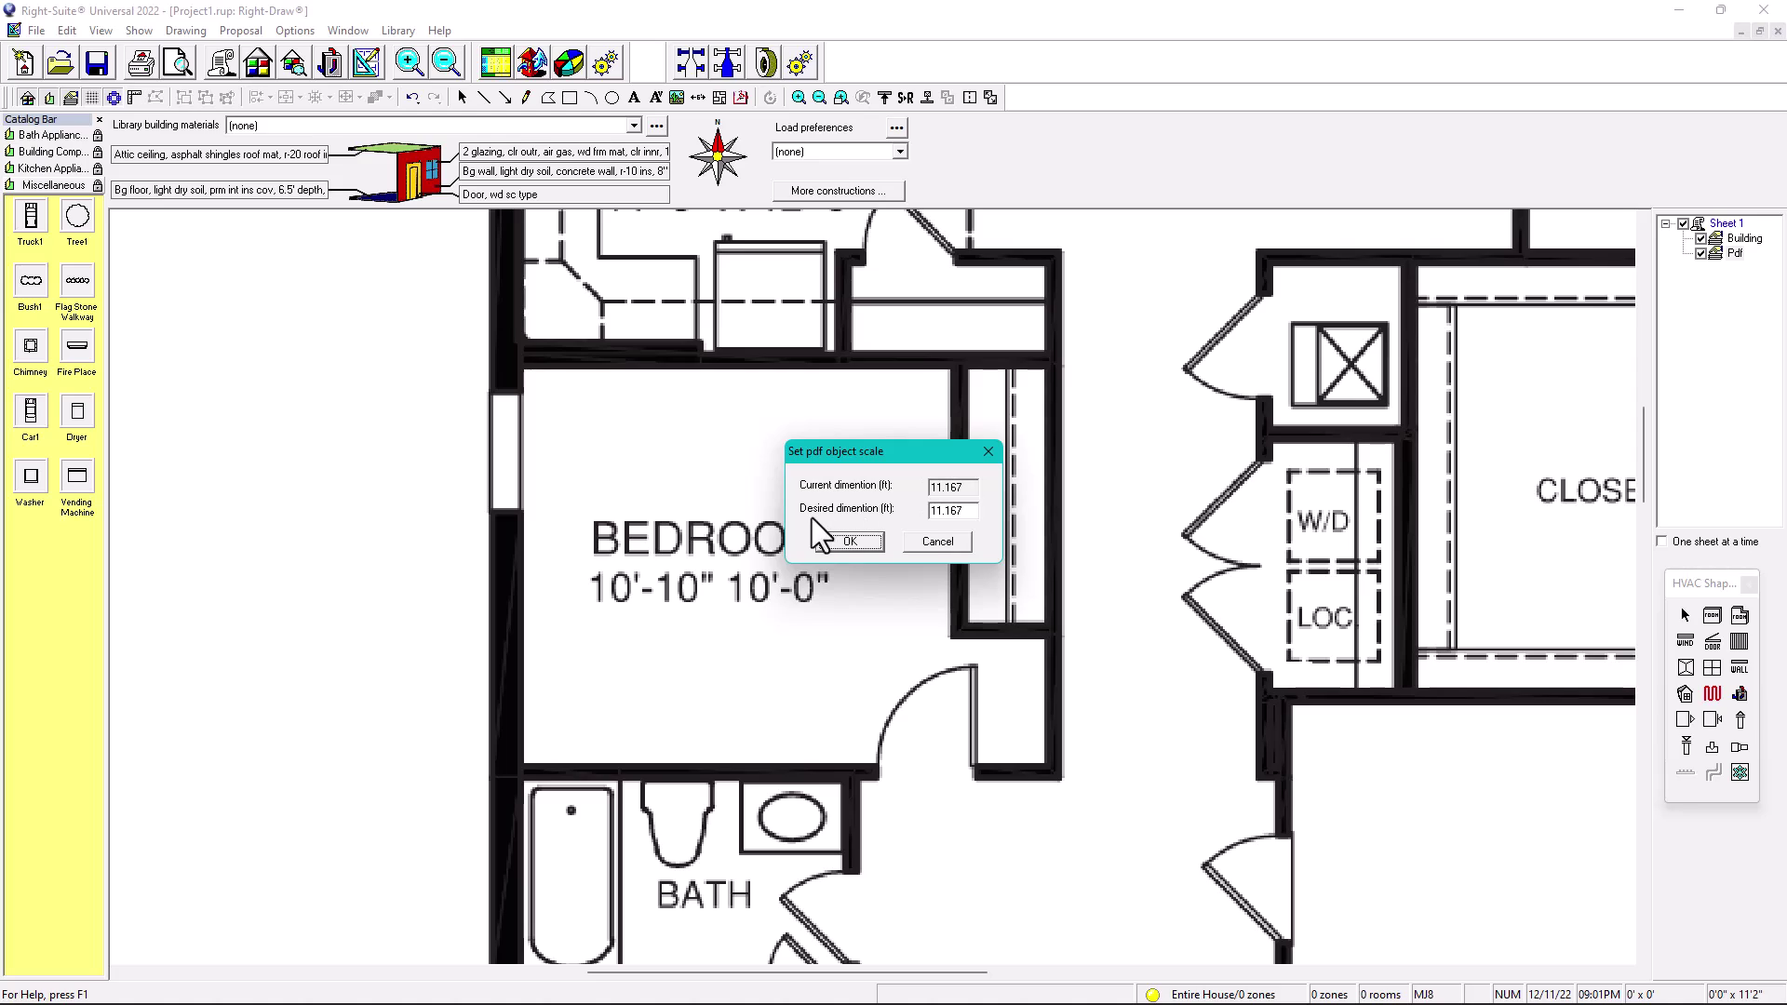
Rescale the PDF so Bedroom 2's wall measures 10'-0" and move that dimension beside it
drag(974, 510, 907, 507)
click(850, 542)
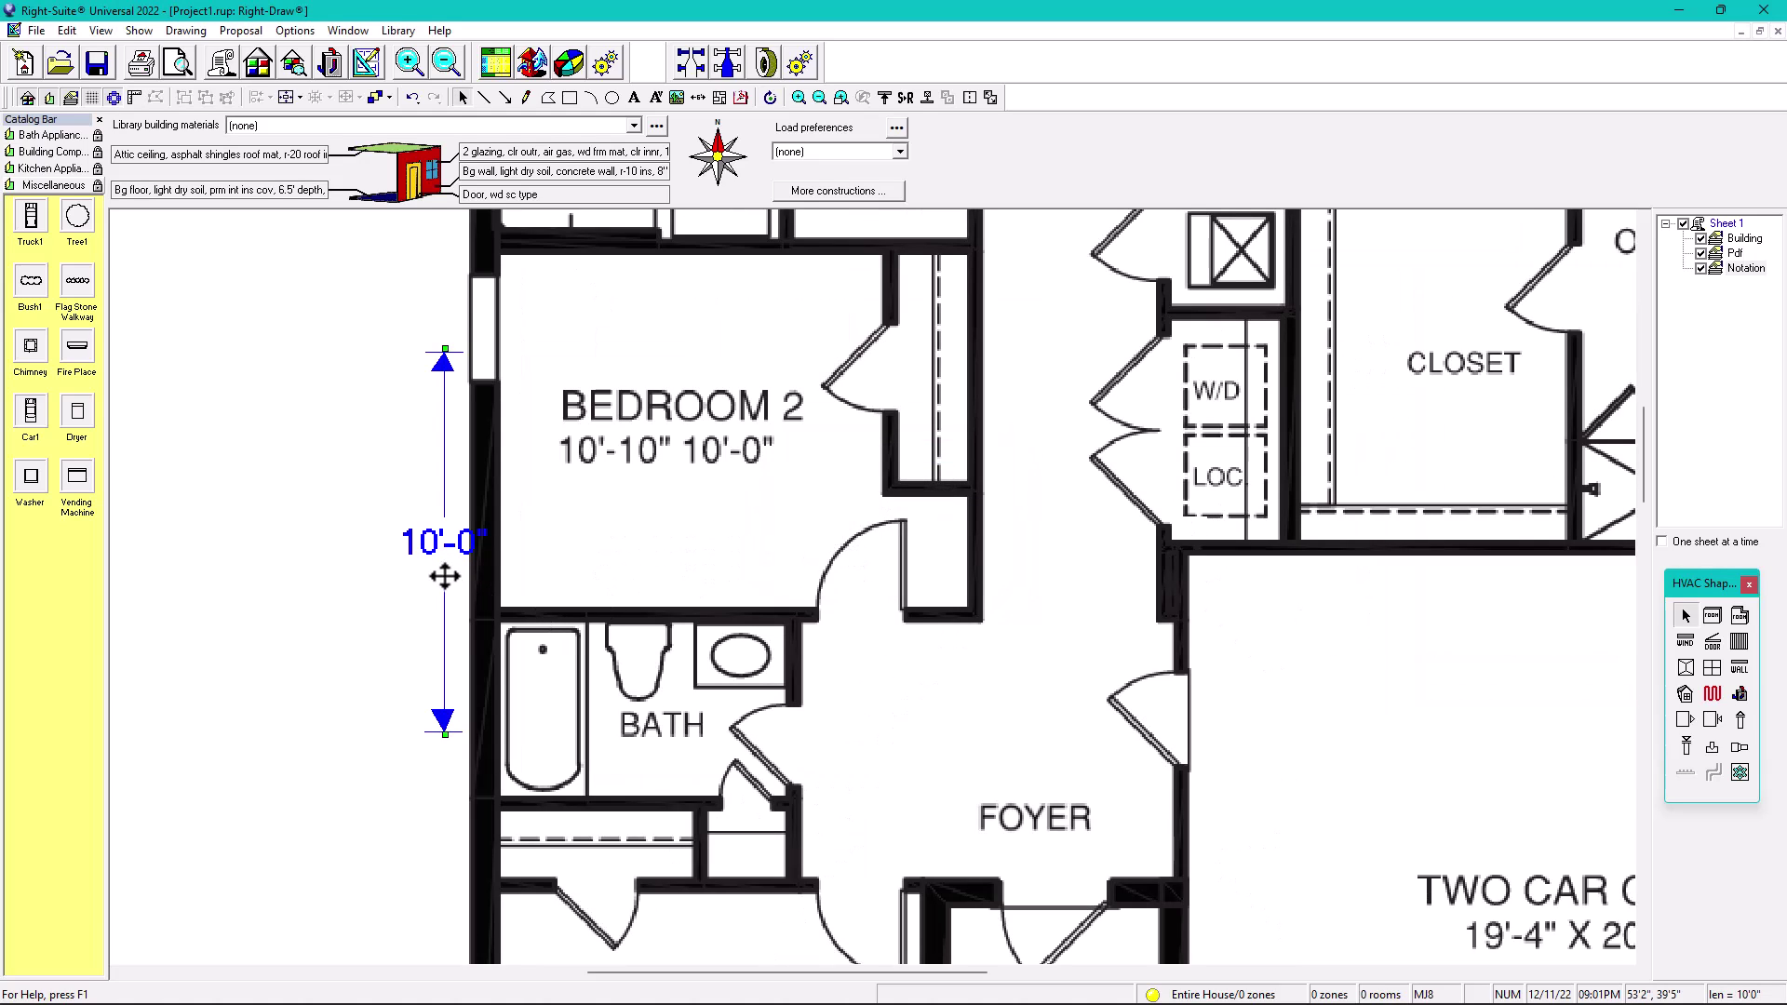
scroll(471, 594, down, 1)
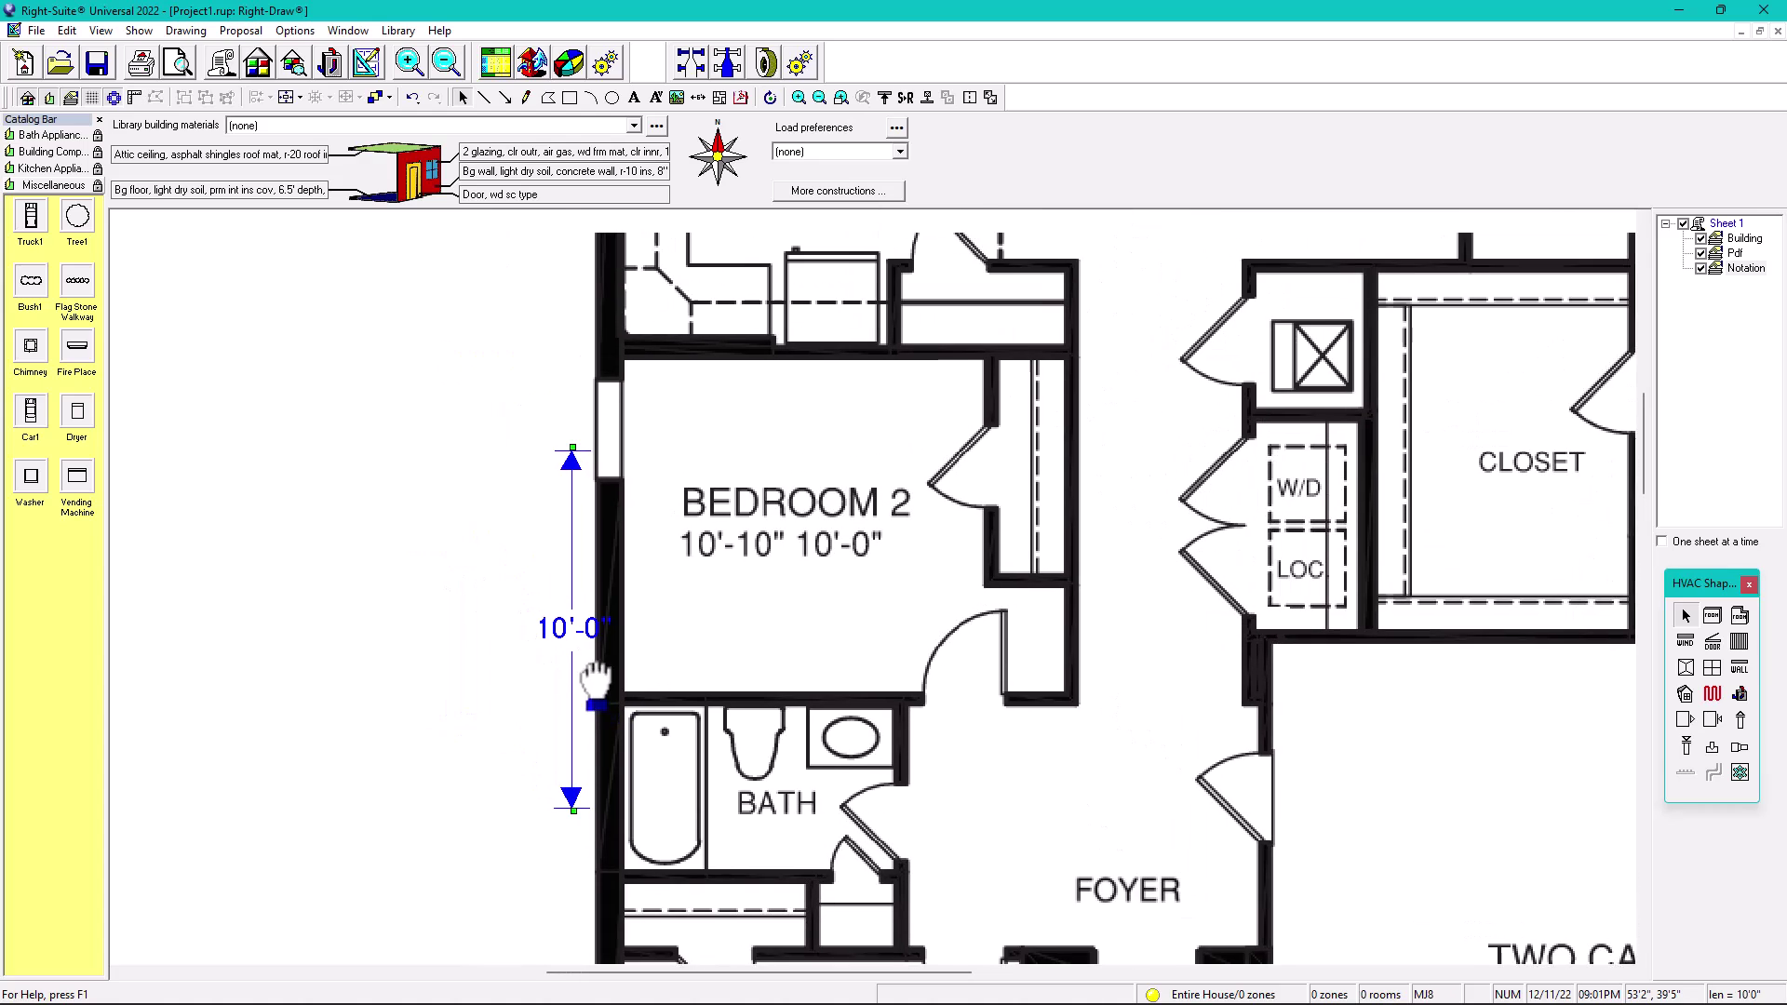
drag(572, 718, 555, 608)
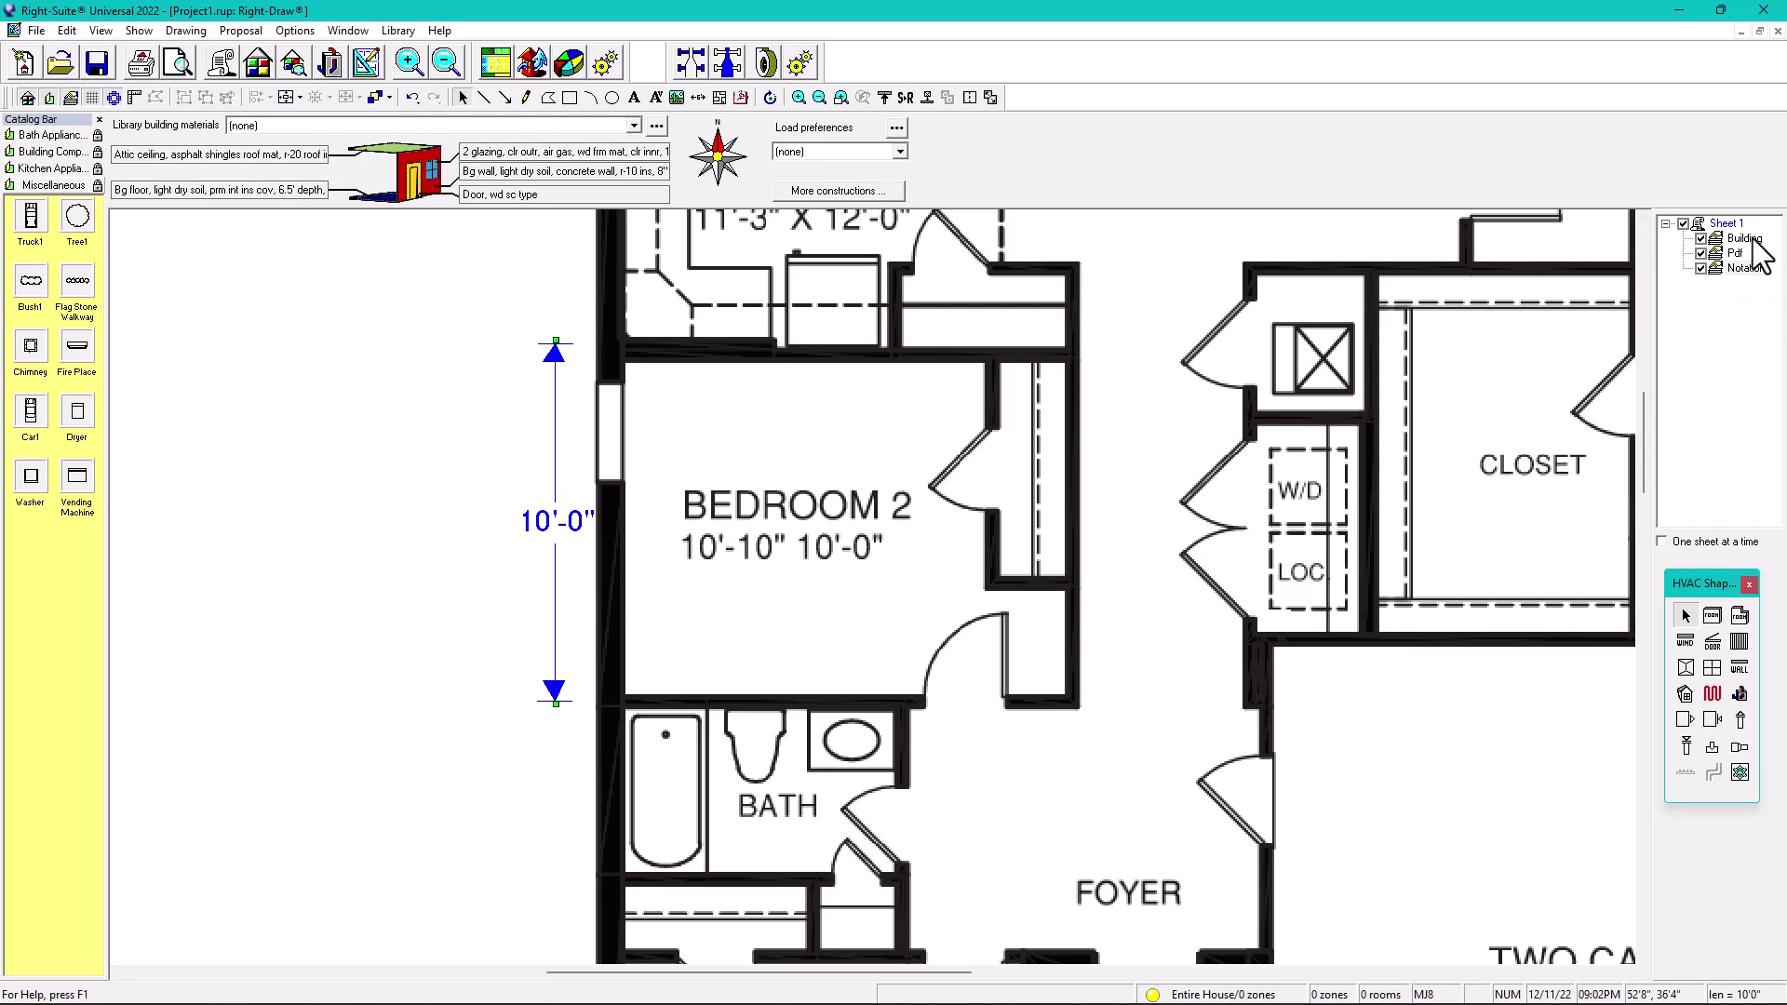
scroll(735, 559, down, 2)
Dimension the Great Room's north wall, confirming the labelled 13'-8" width
scroll(751, 573, down, 2)
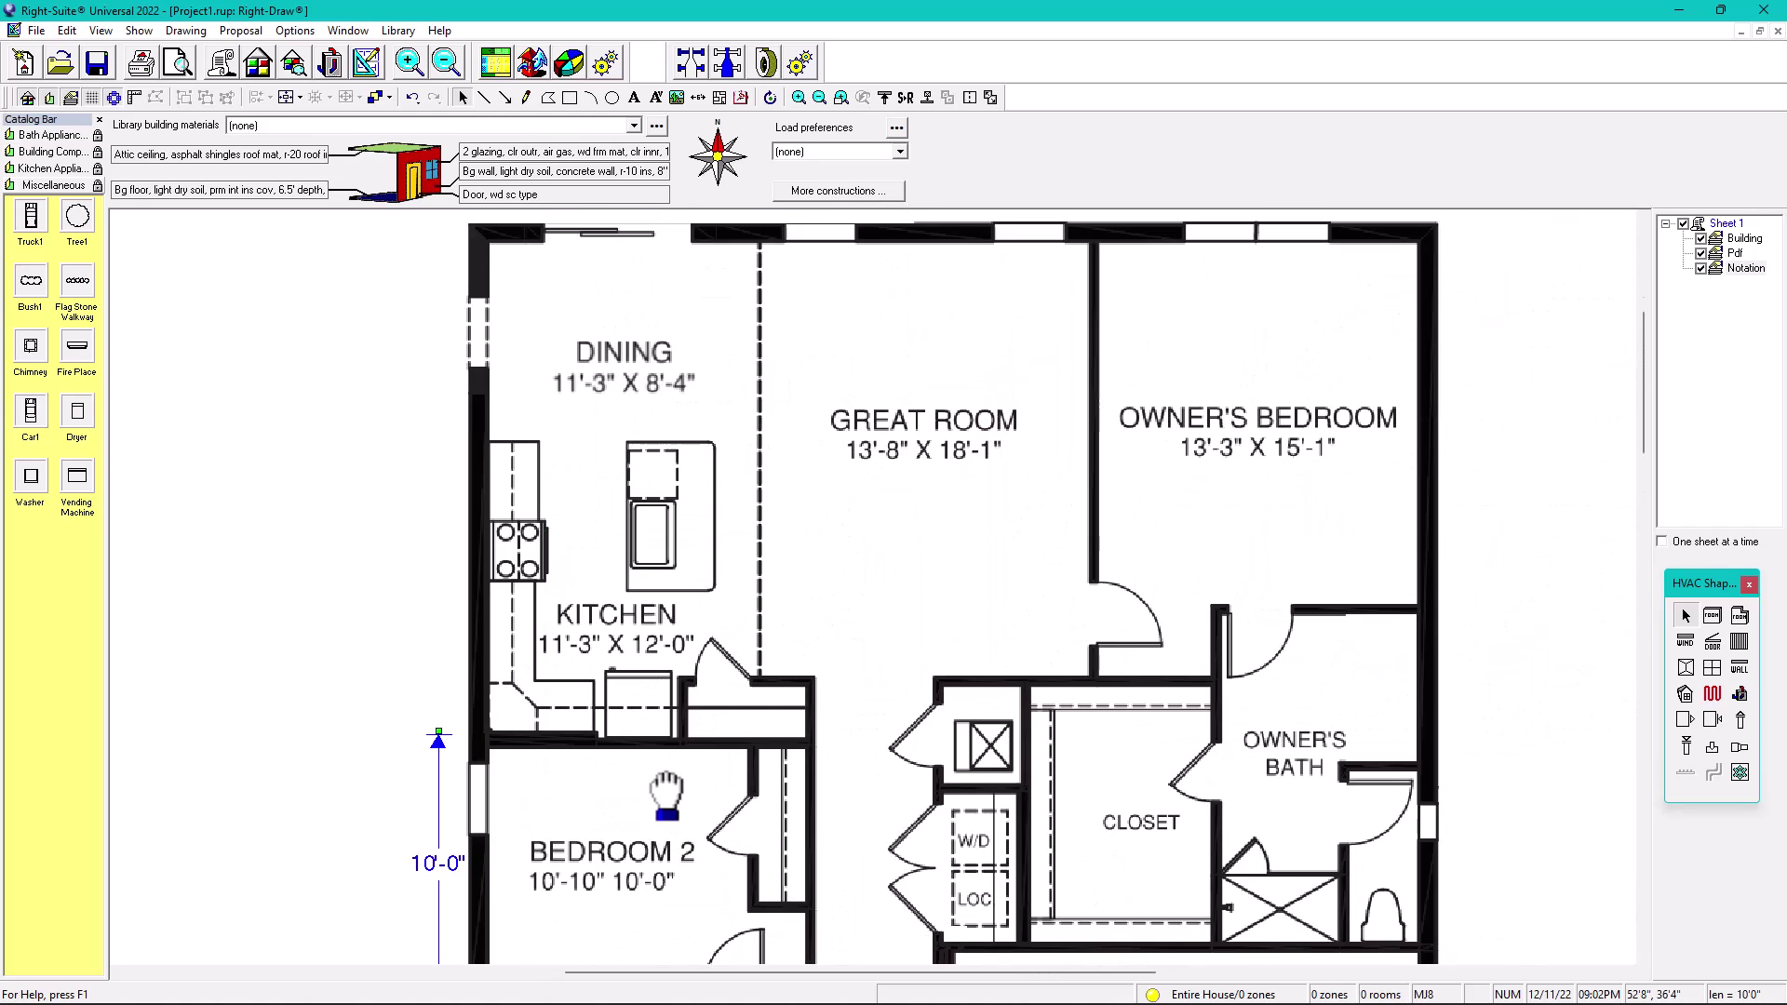
scroll(775, 670, up, 2)
scroll(1014, 507, up, 2)
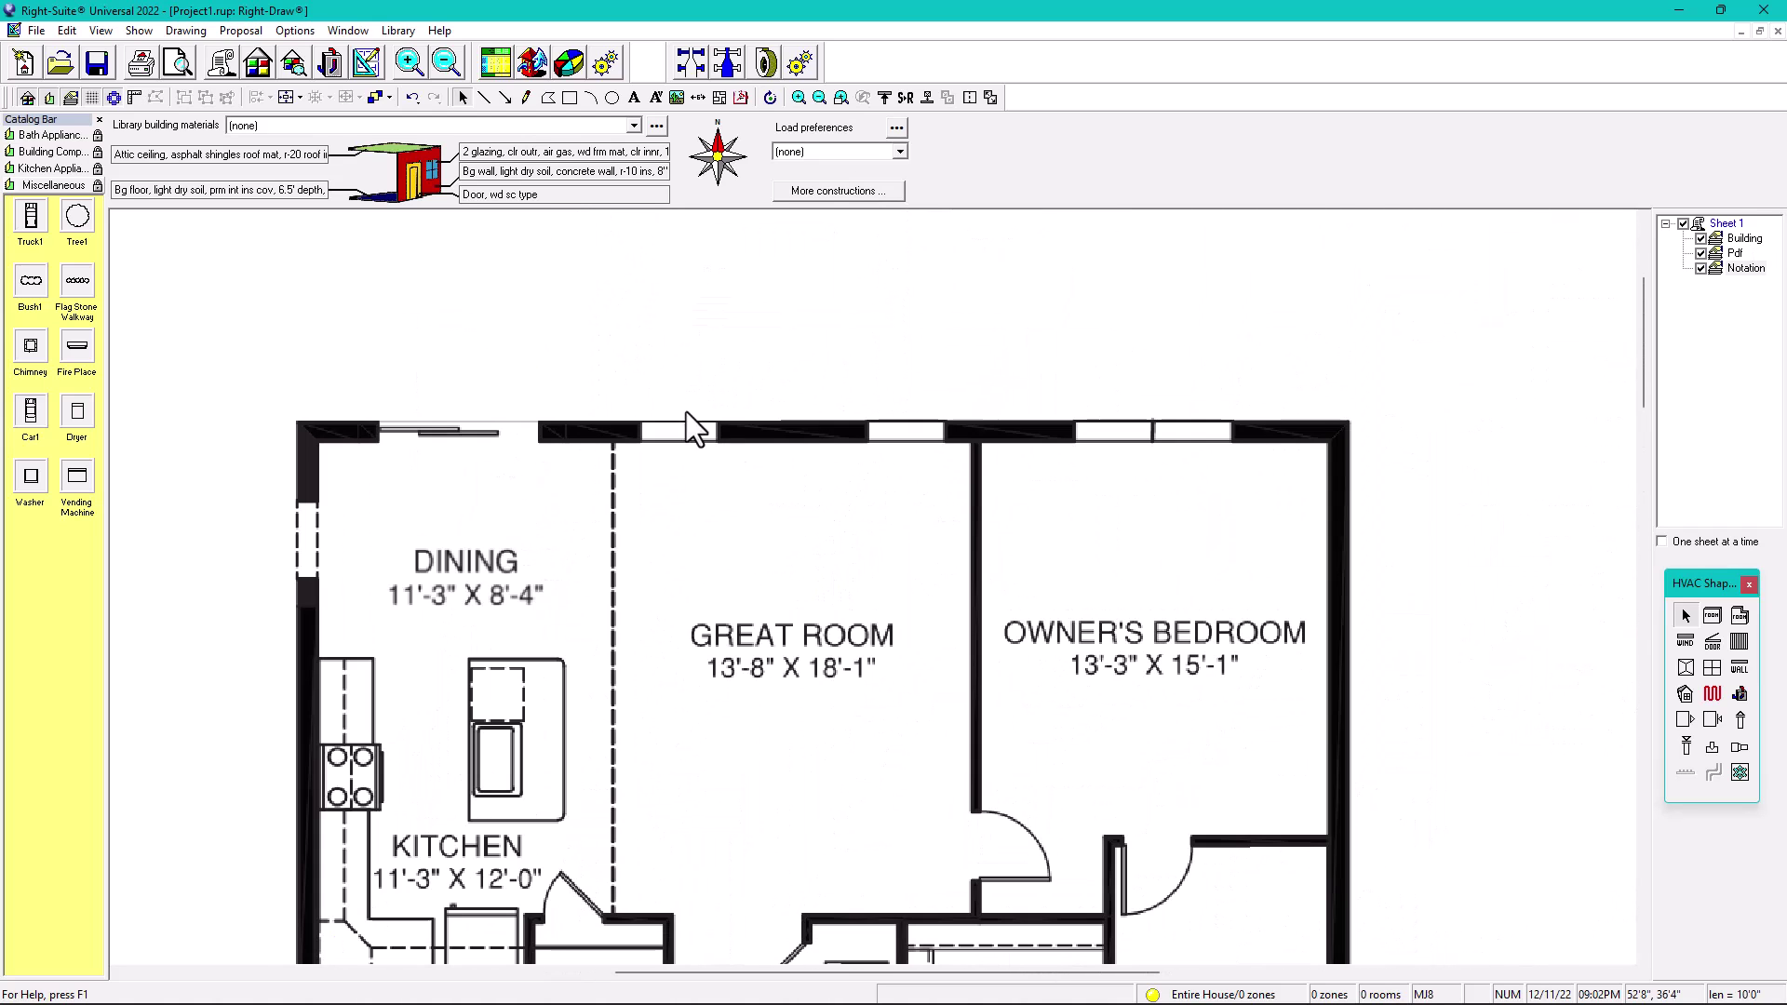
click(697, 97)
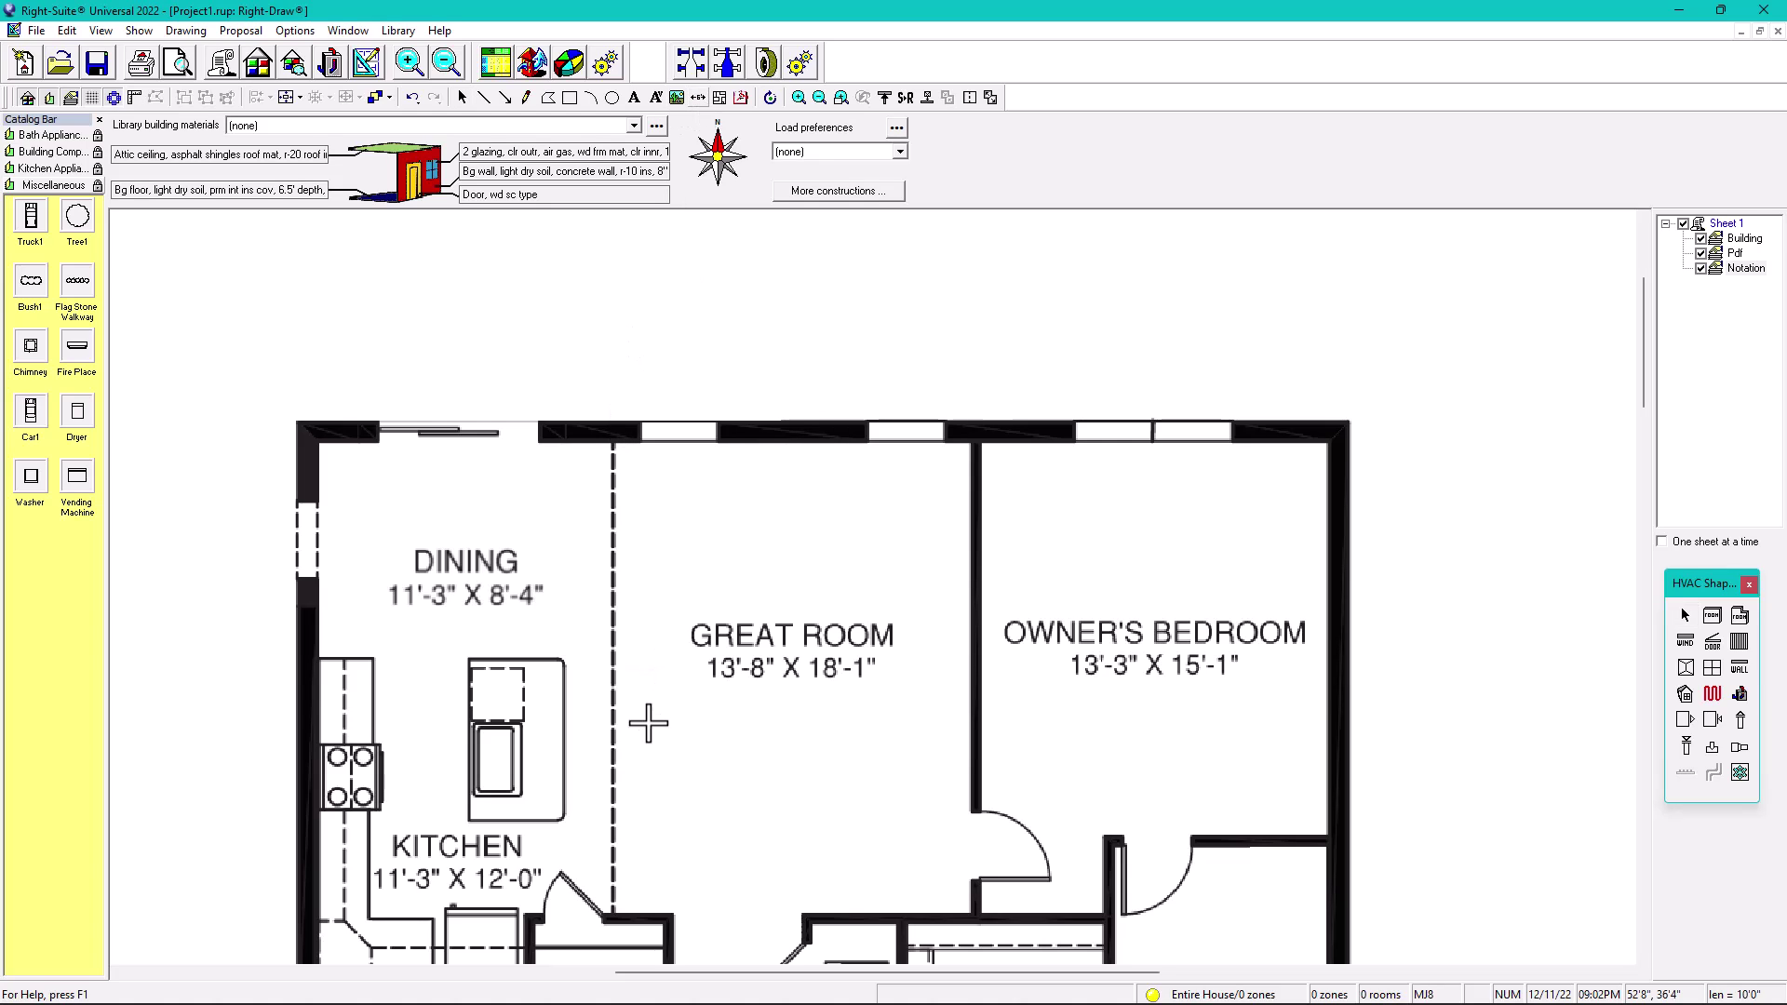
click(613, 398)
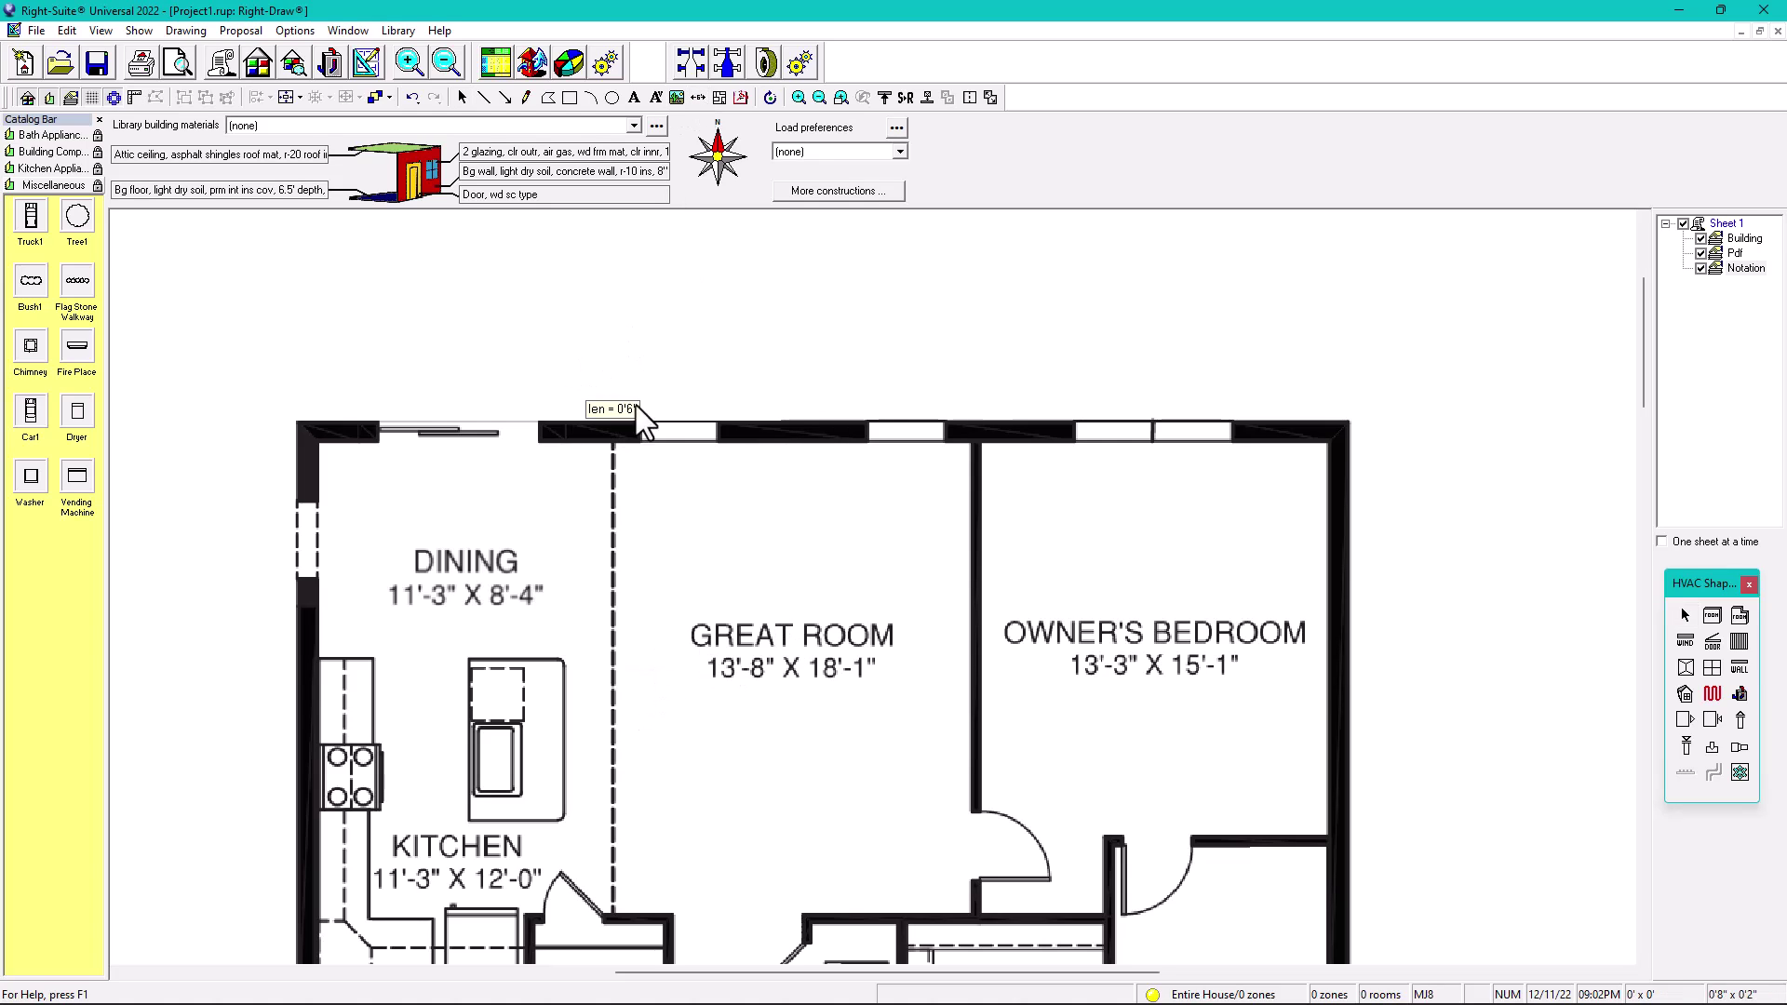
click(995, 403)
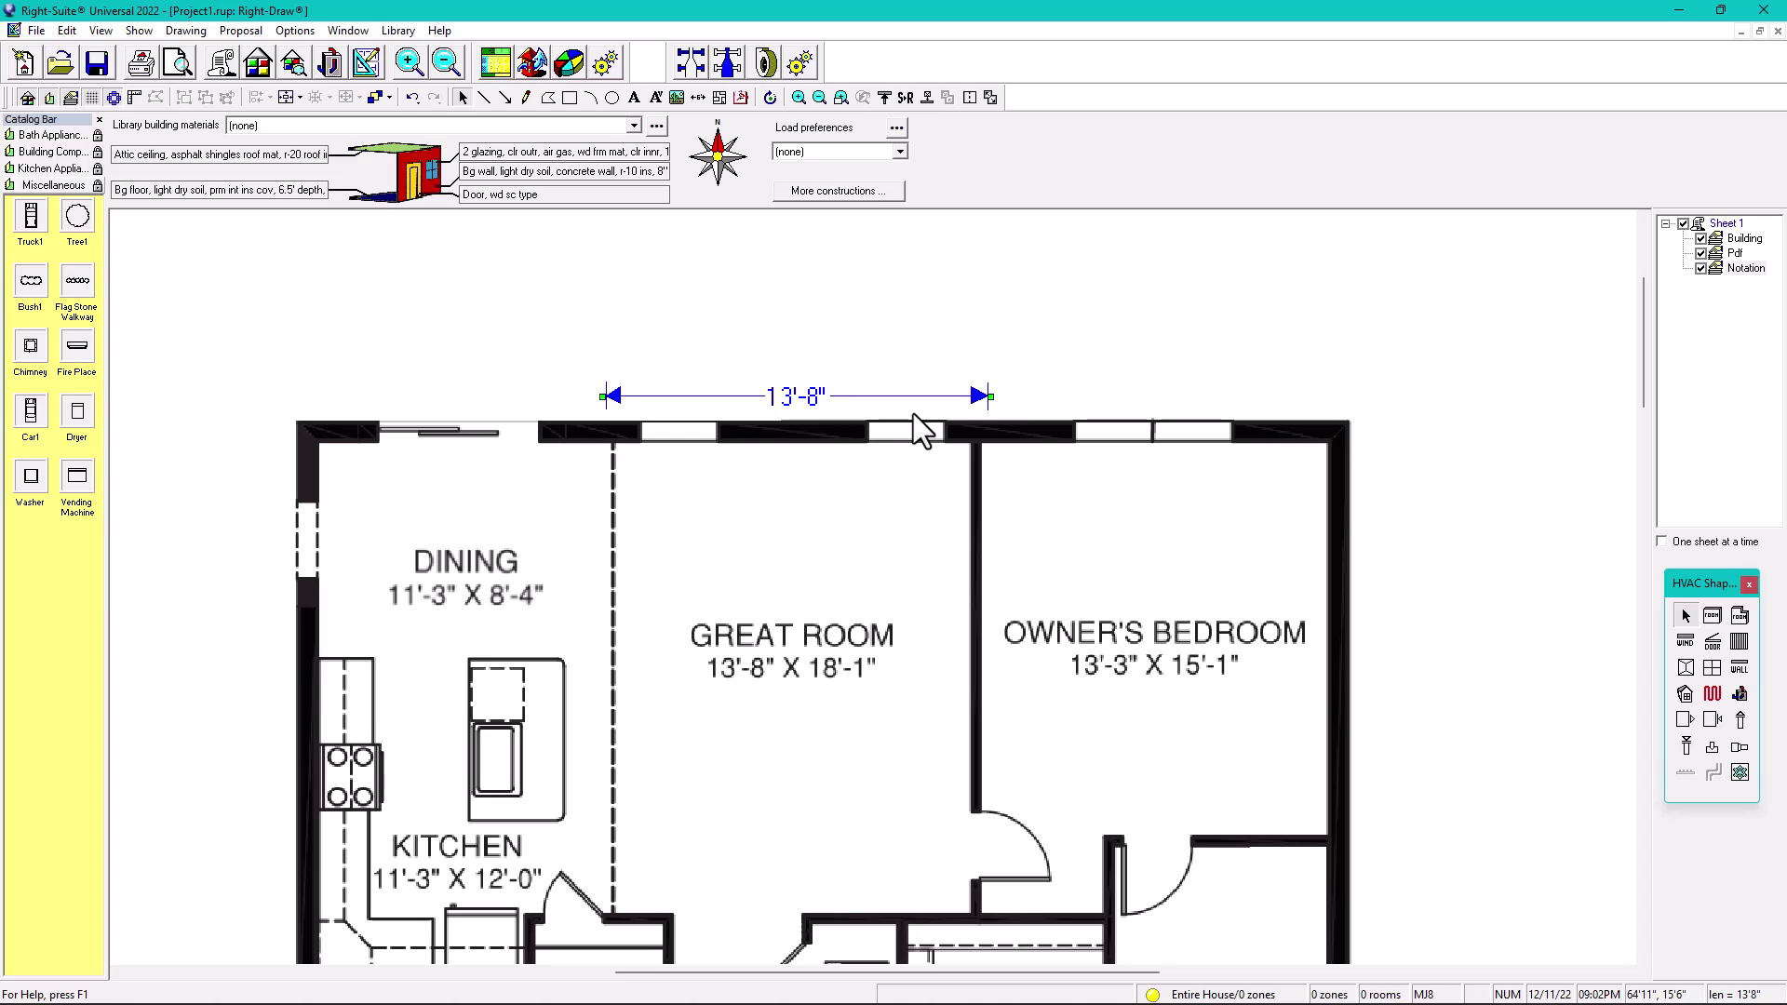
Delete the check dimension and rescale the Pdf layer so the Great Room's wall-to-wall width reads 13'-8" (13.667)
key(Delete)
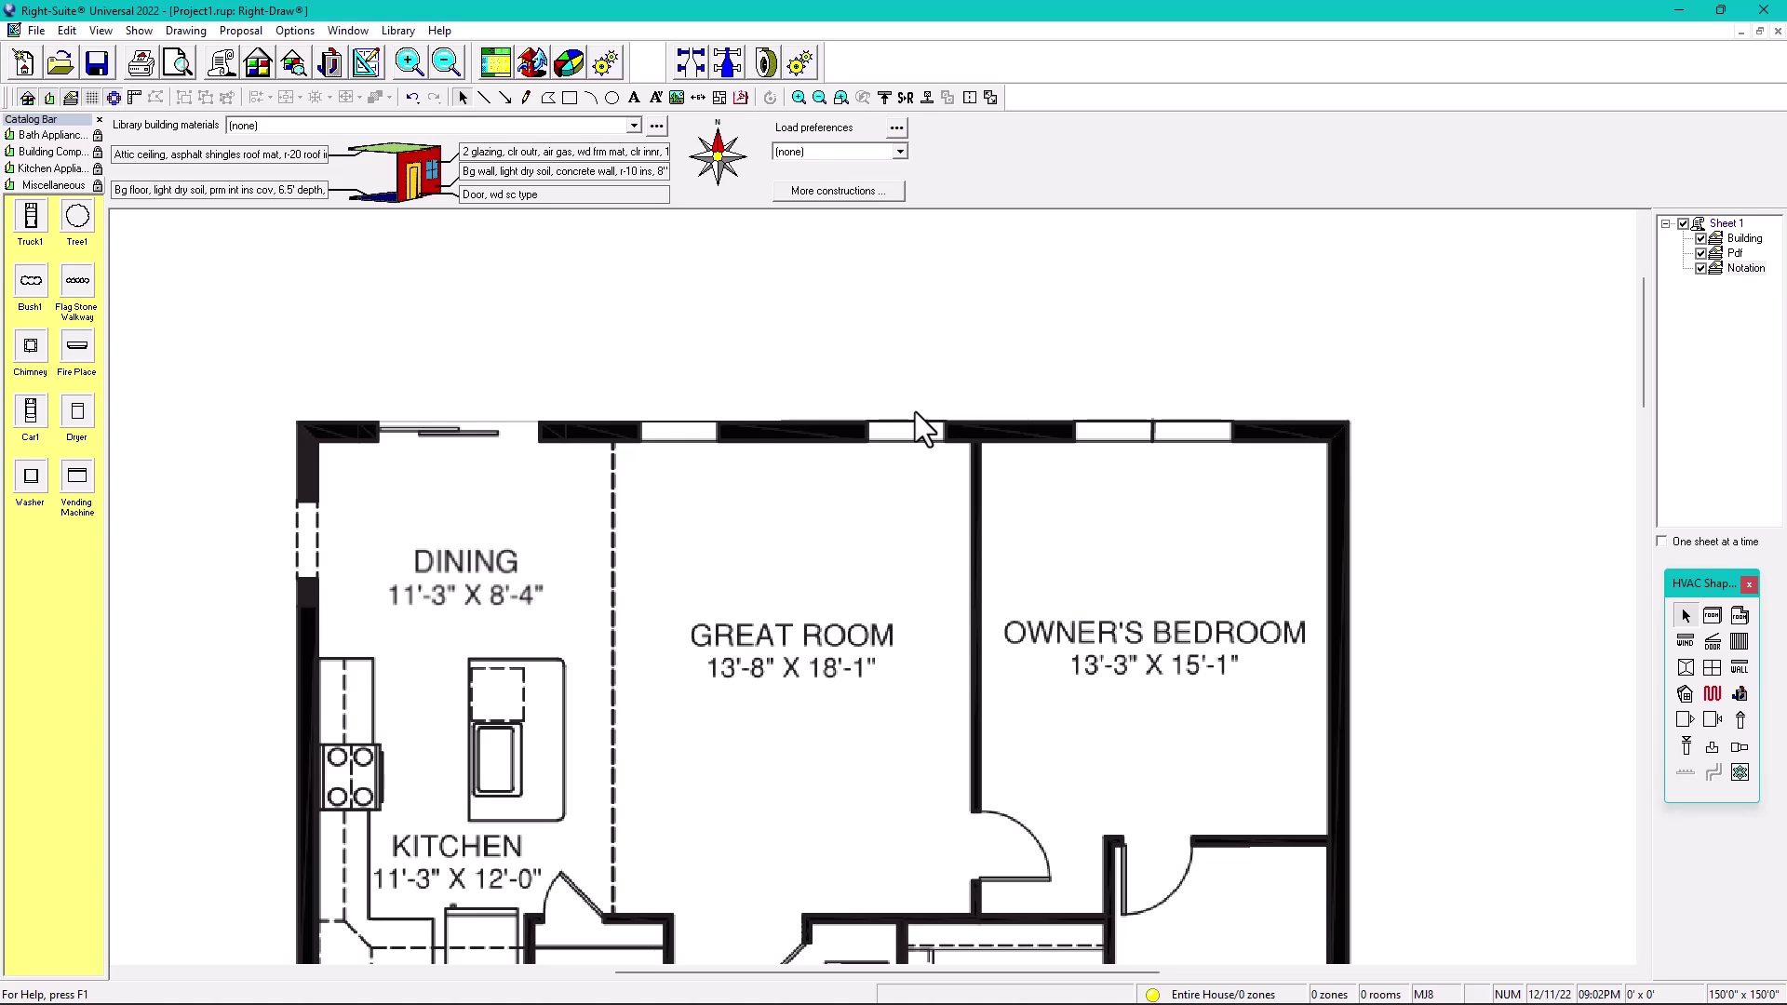
click(1735, 254)
click(697, 97)
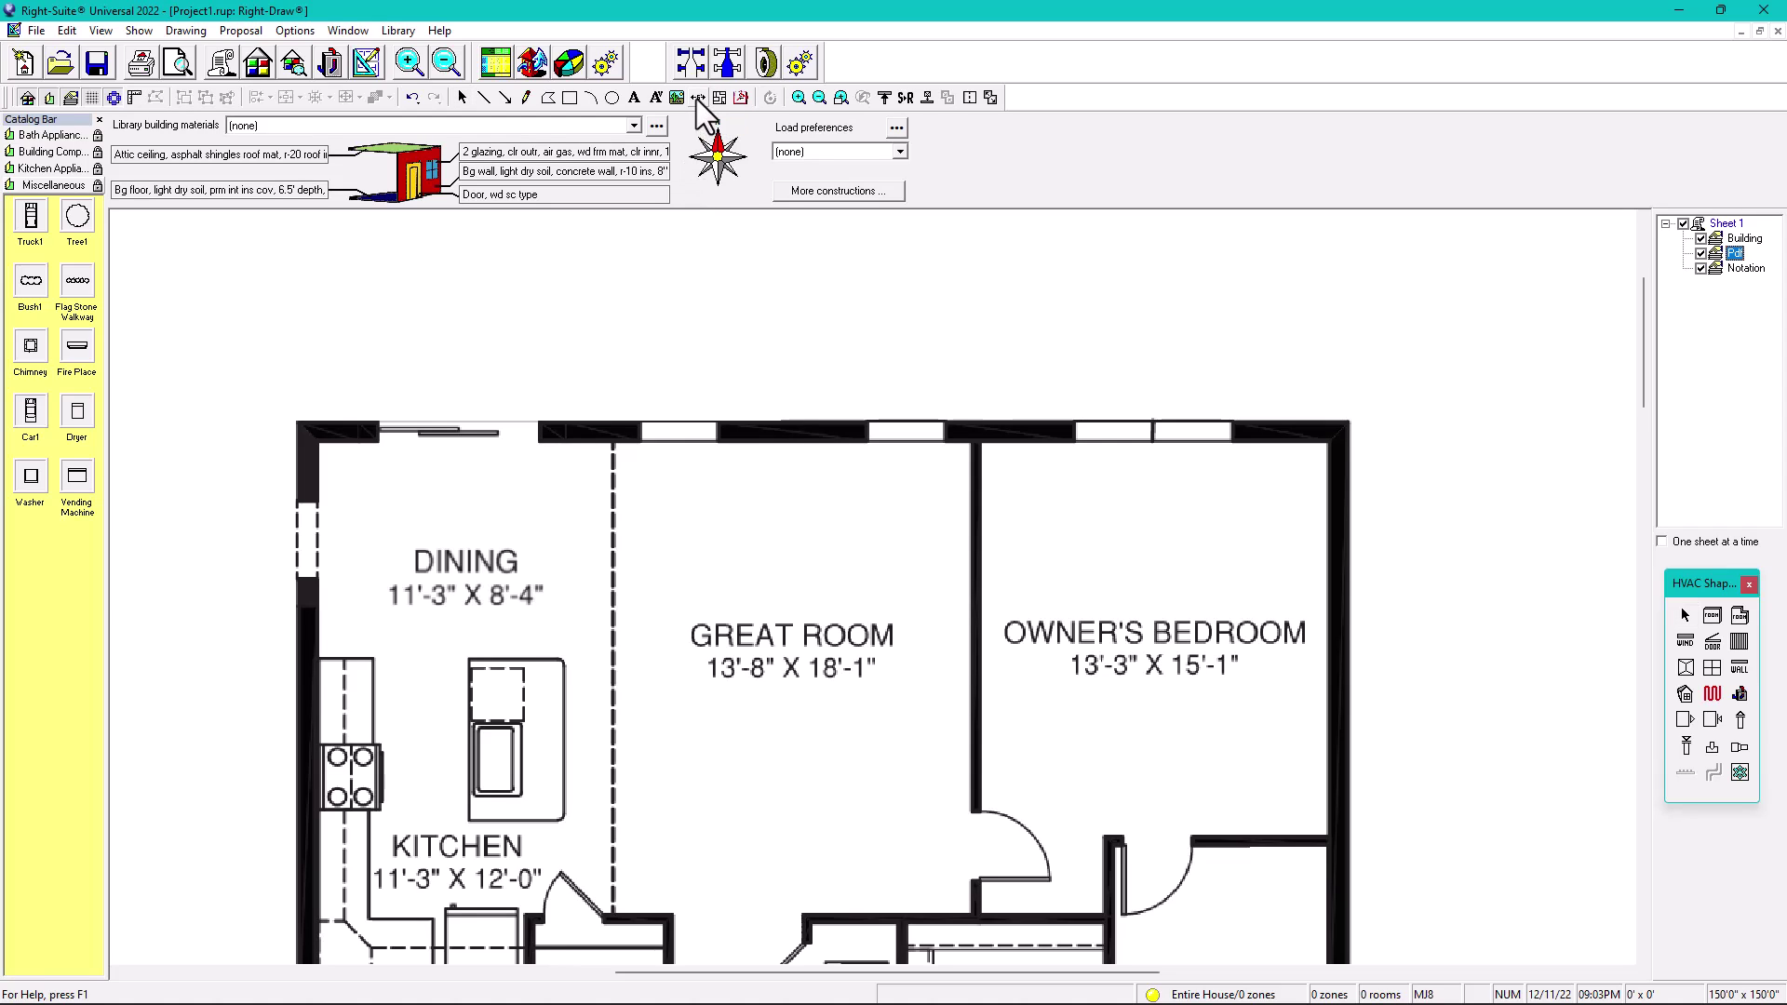
click(611, 403)
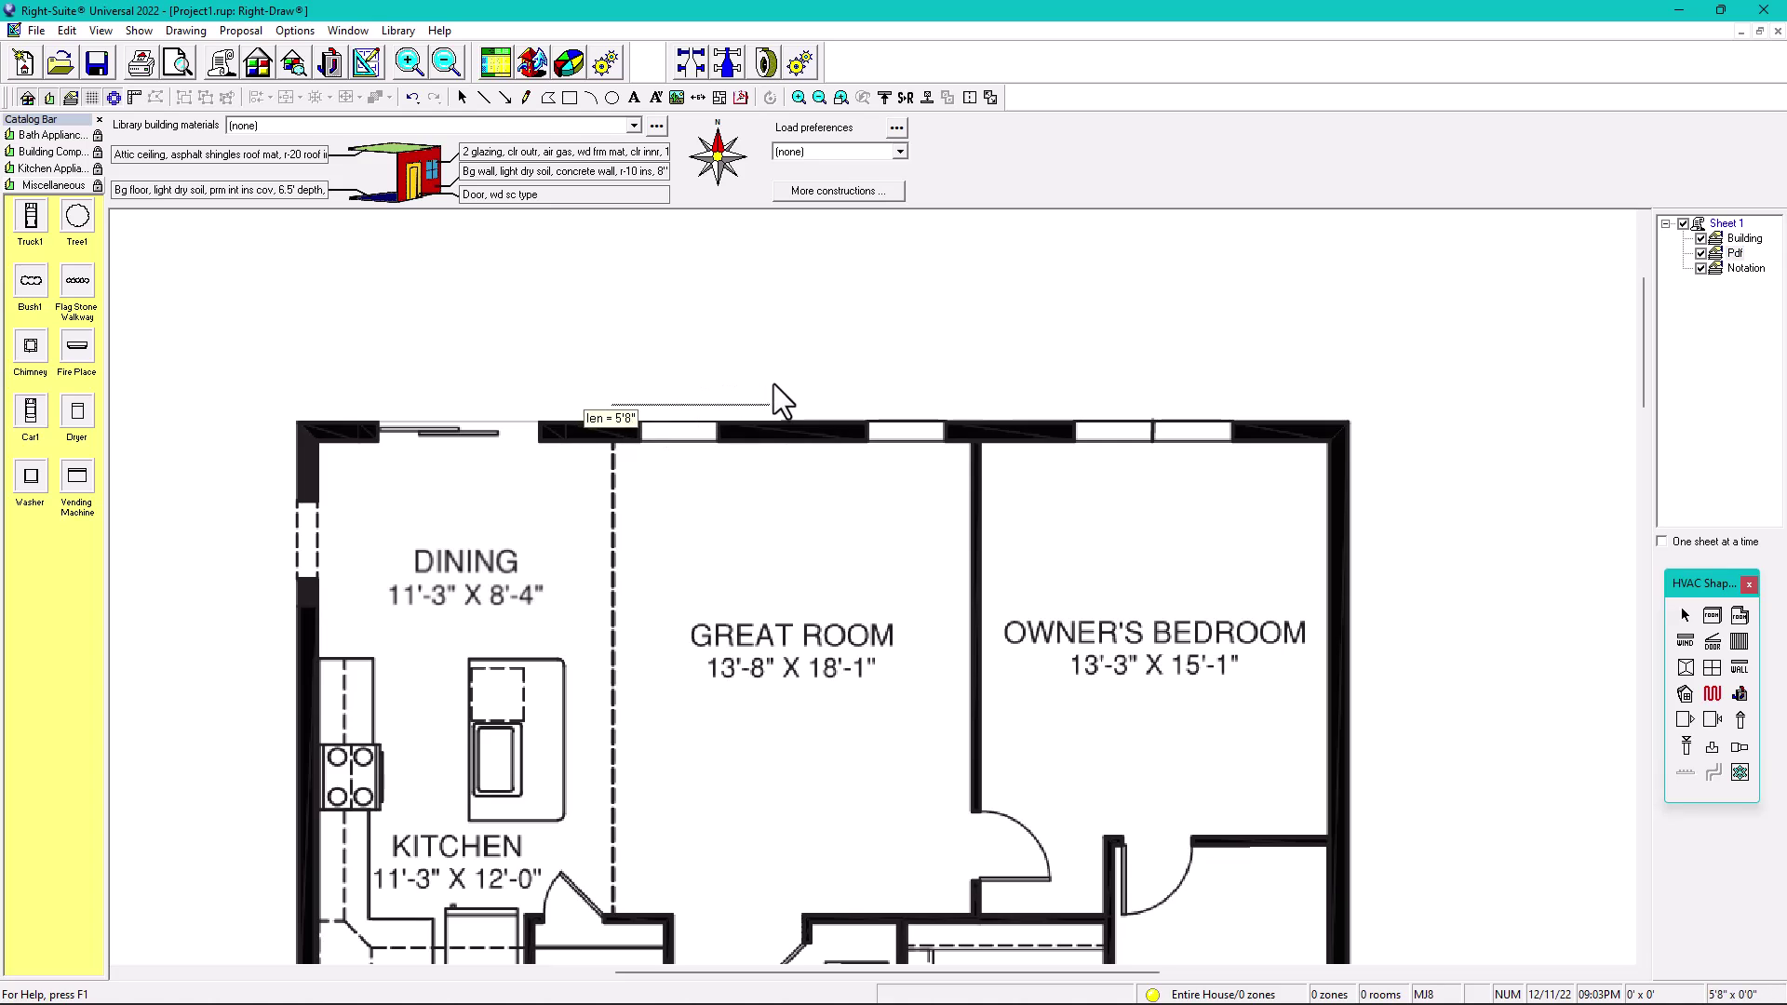
click(976, 419)
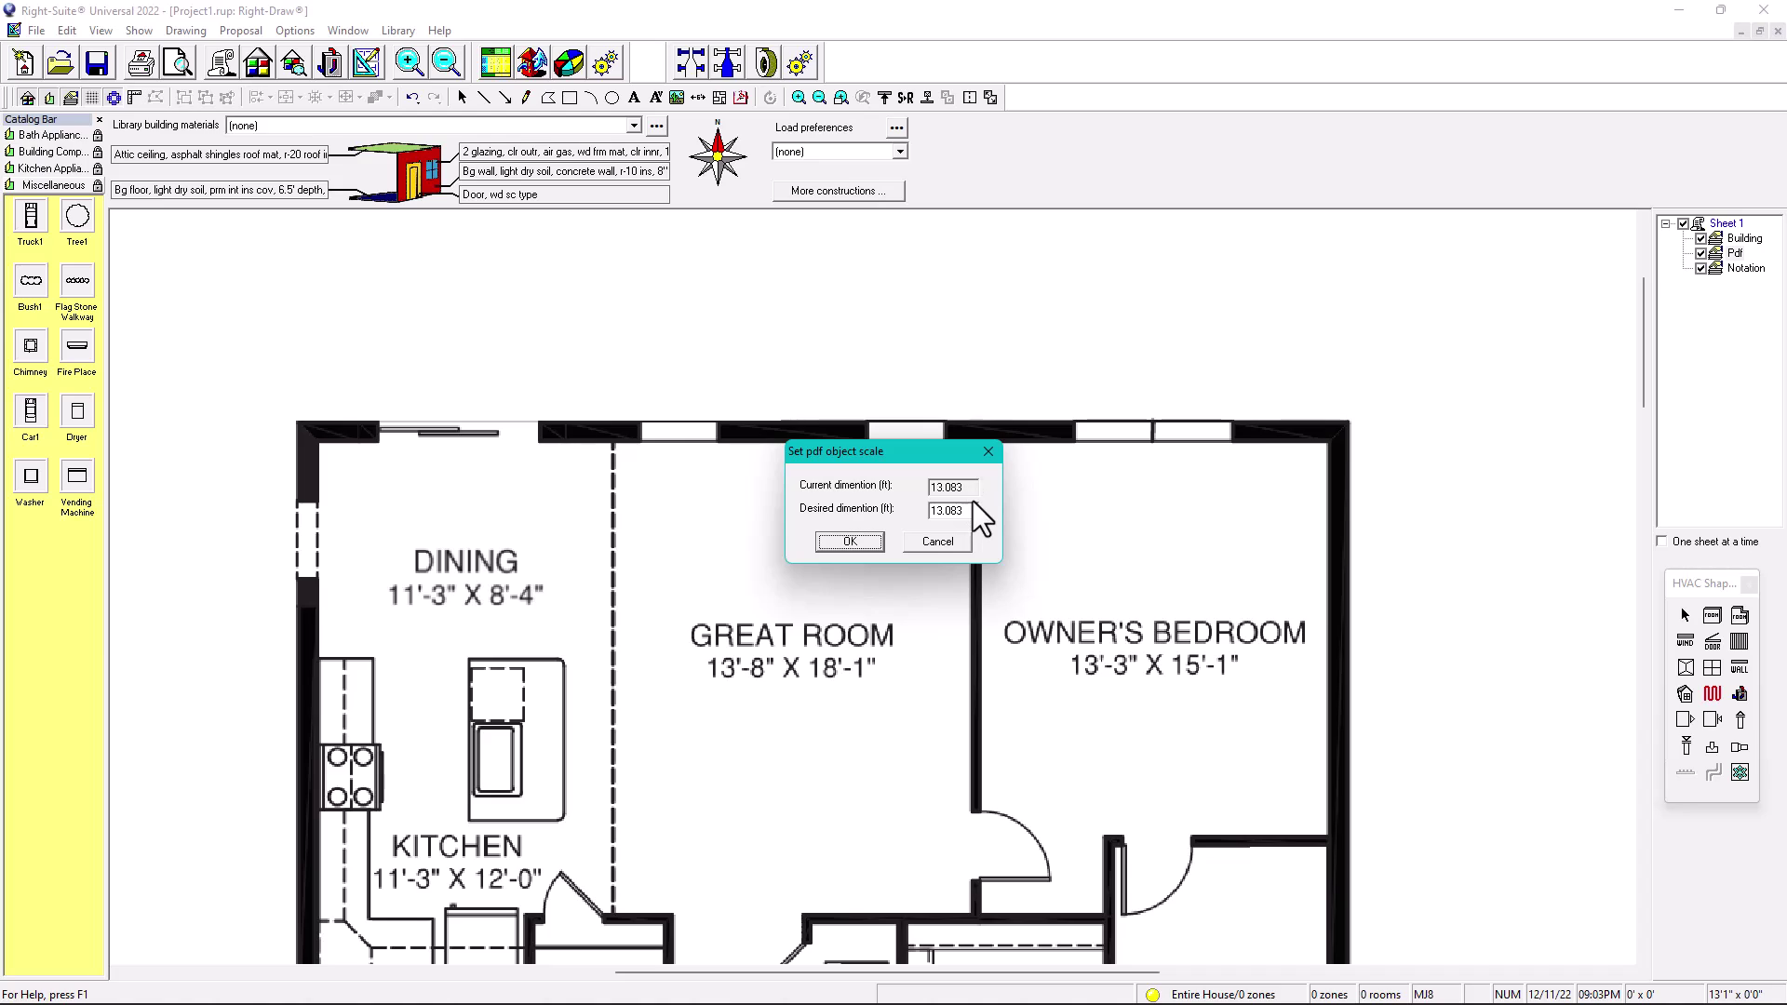
drag(968, 510, 955, 511)
key(BackSpace)
key(BackSpace)
key(BackSpace)
click(850, 542)
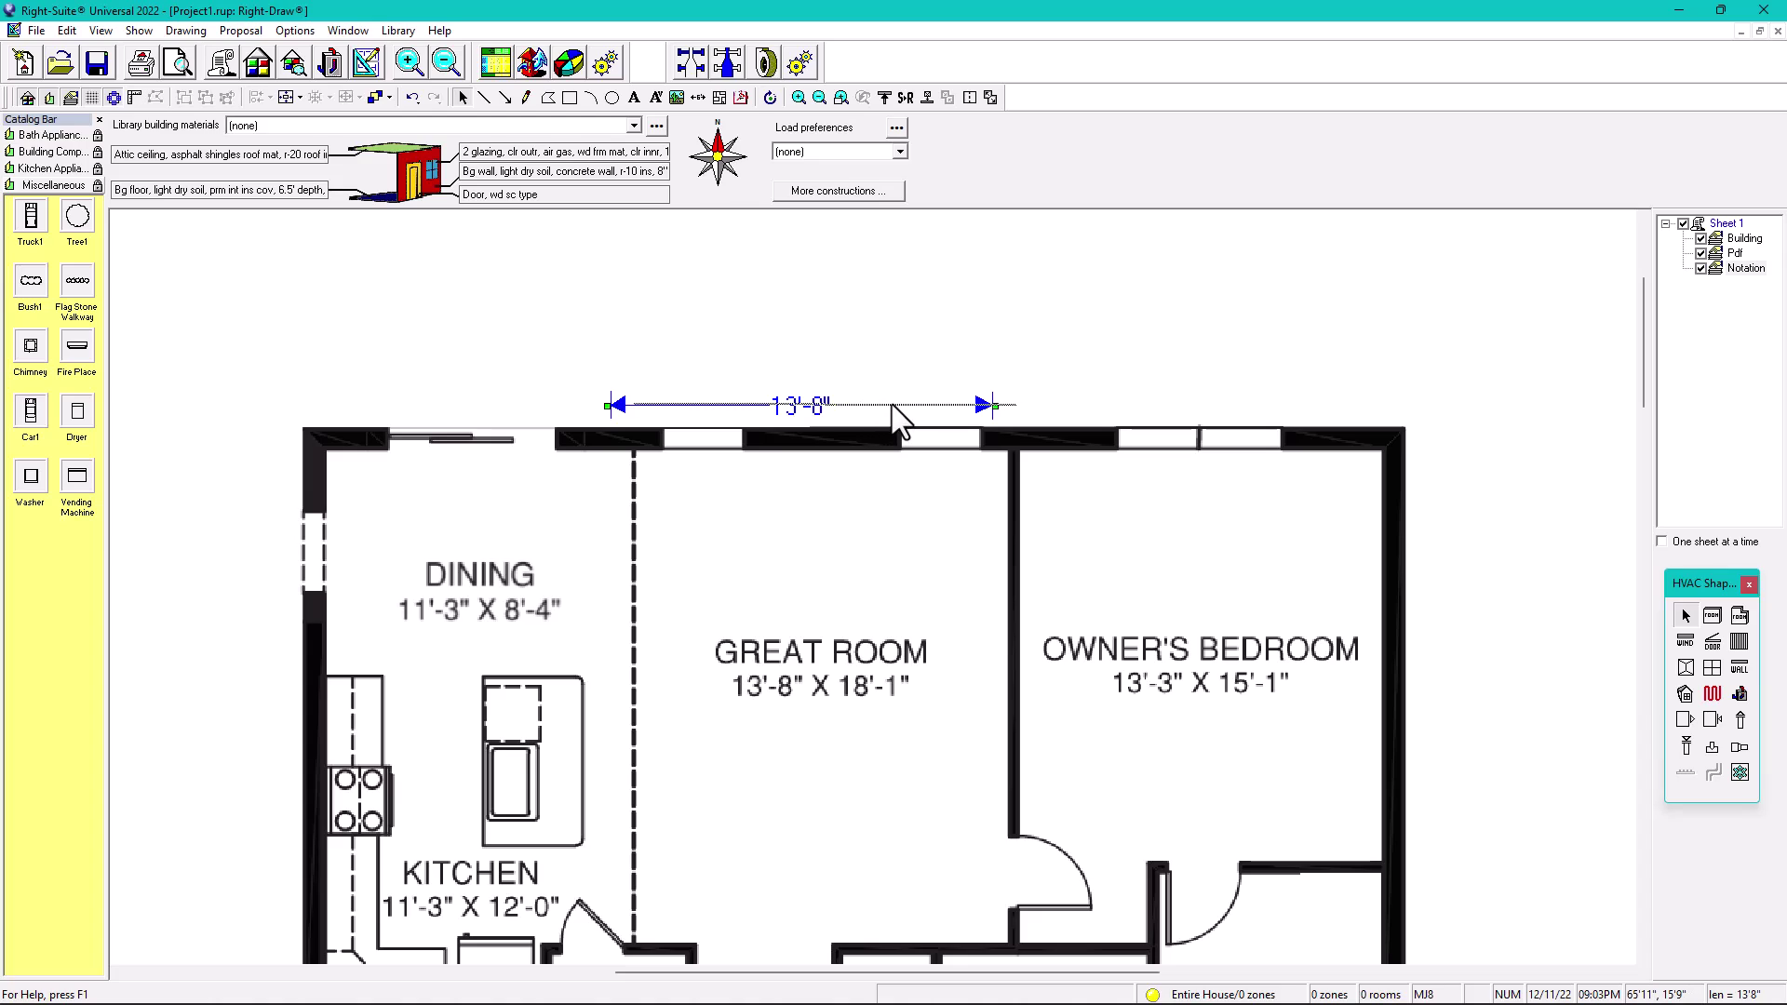
Move the dimension from the Great Room over to the Owner's Bedroom's north wall
drag(894, 417, 917, 416)
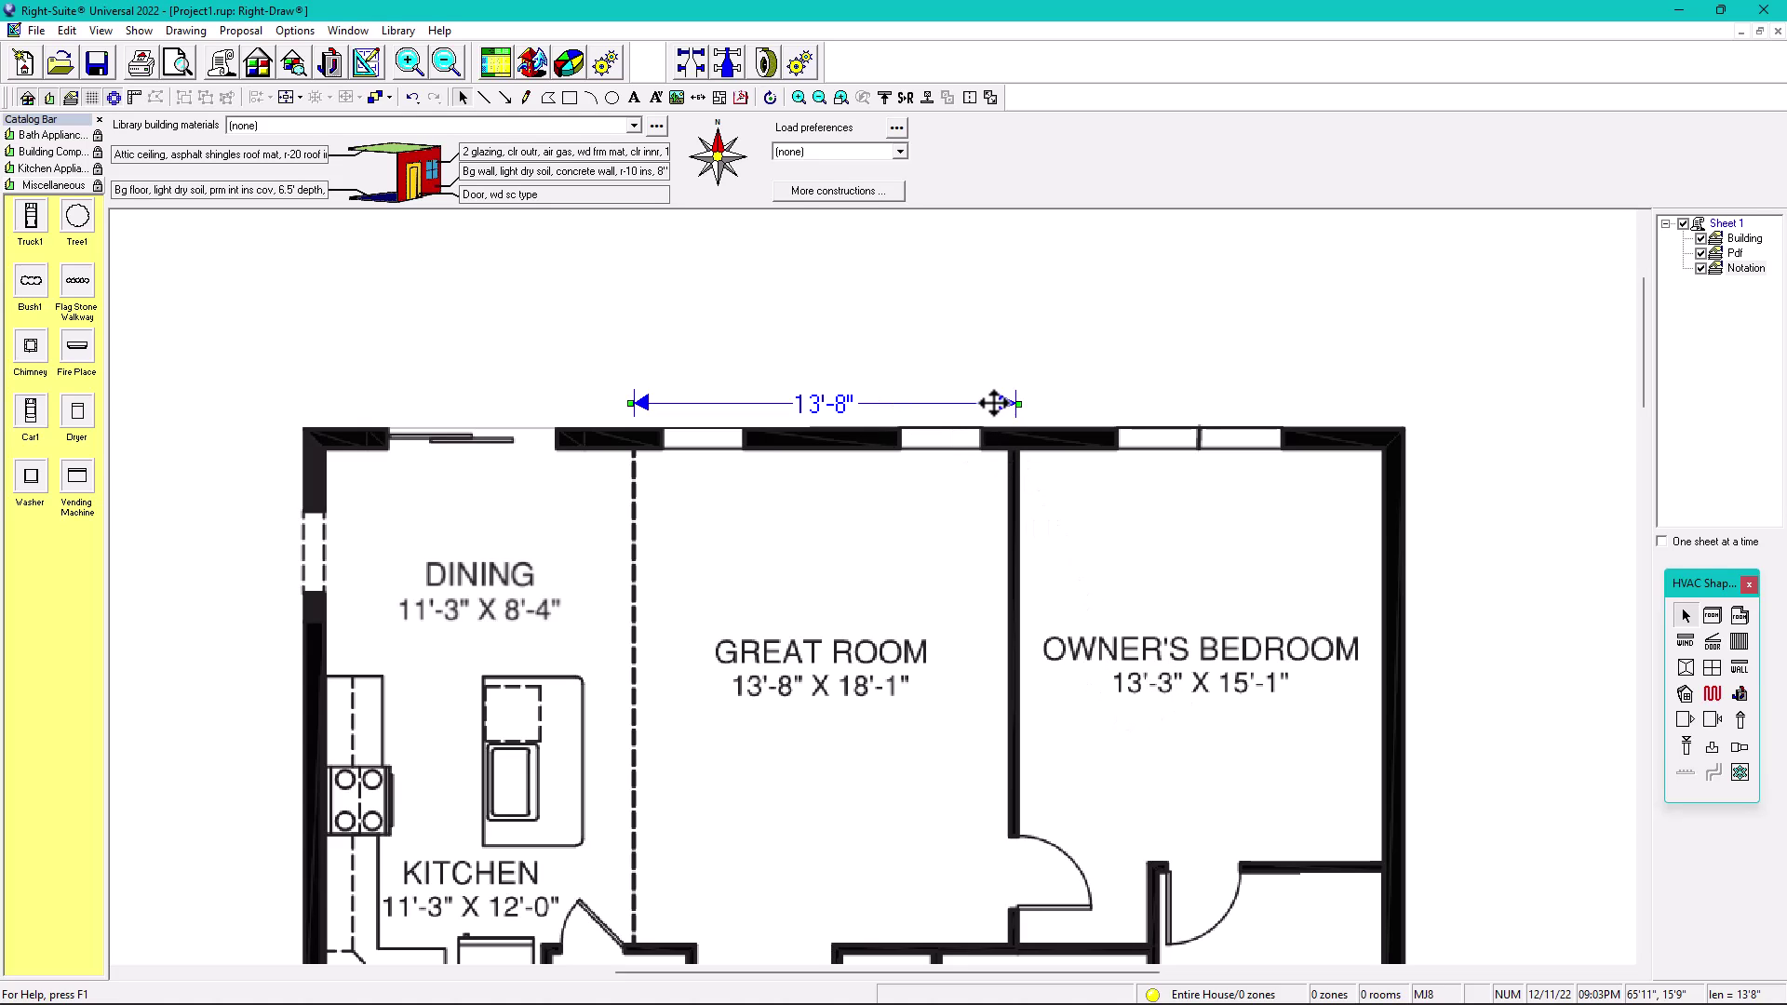
drag(954, 408, 1337, 417)
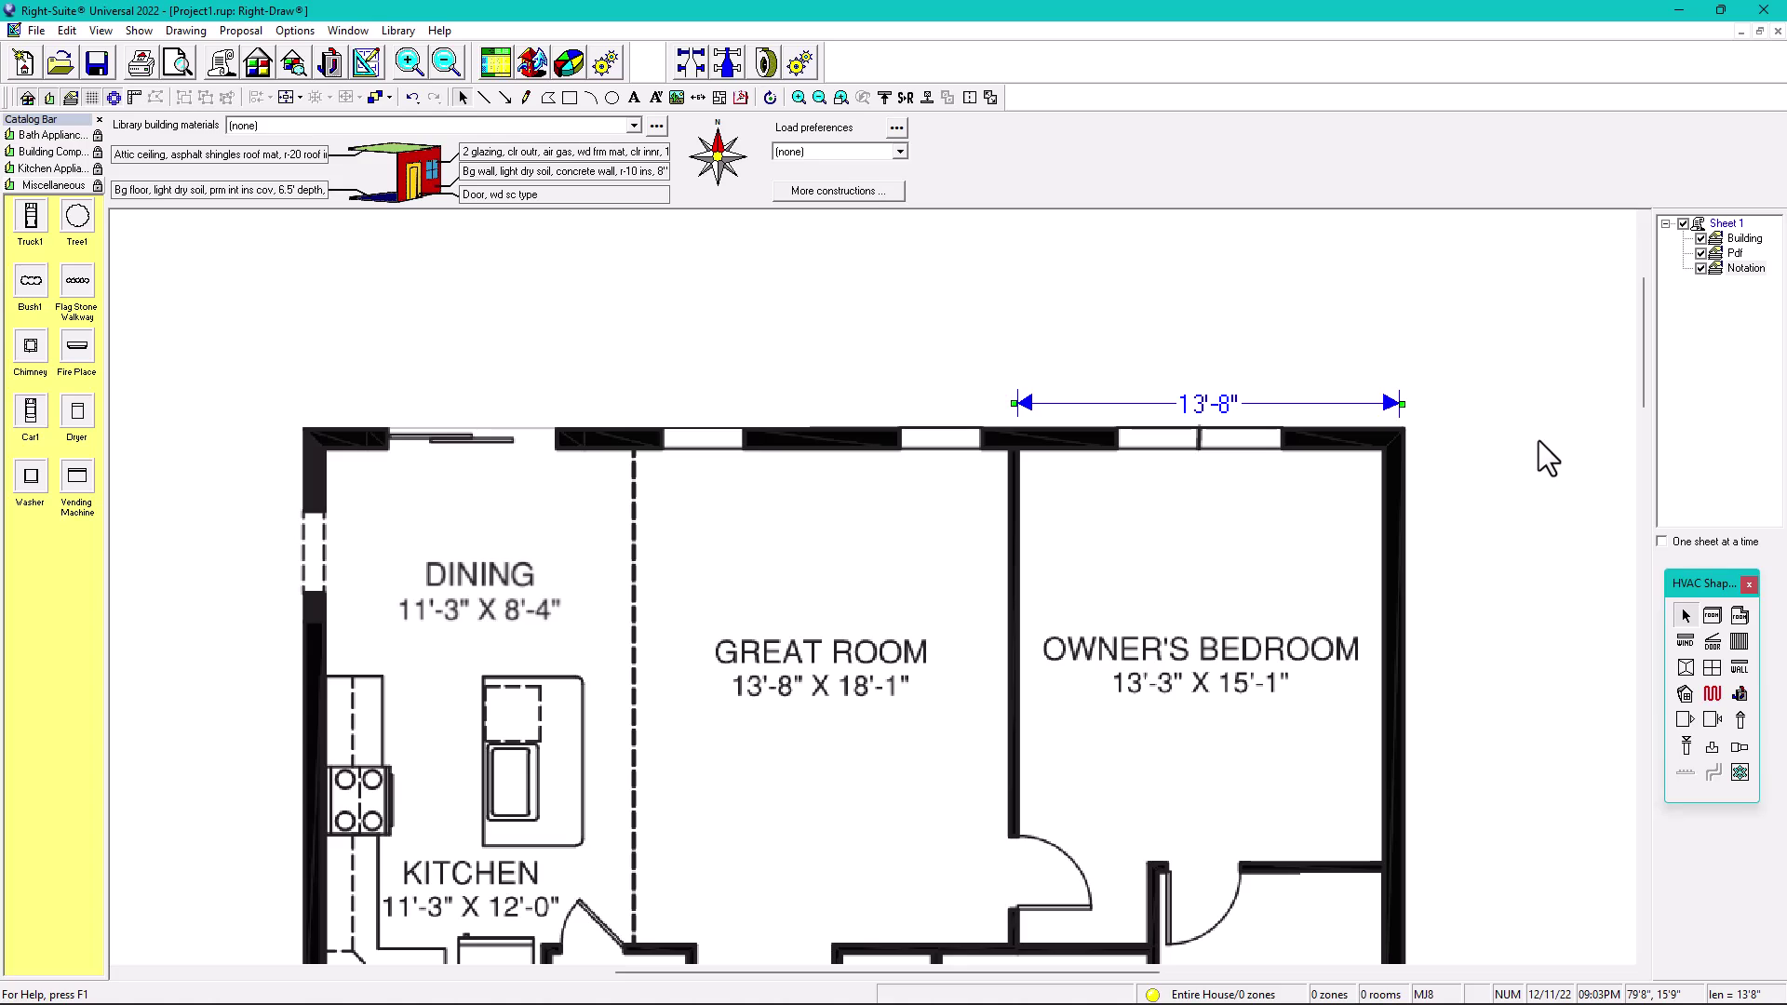
key(Left)
key(Left)
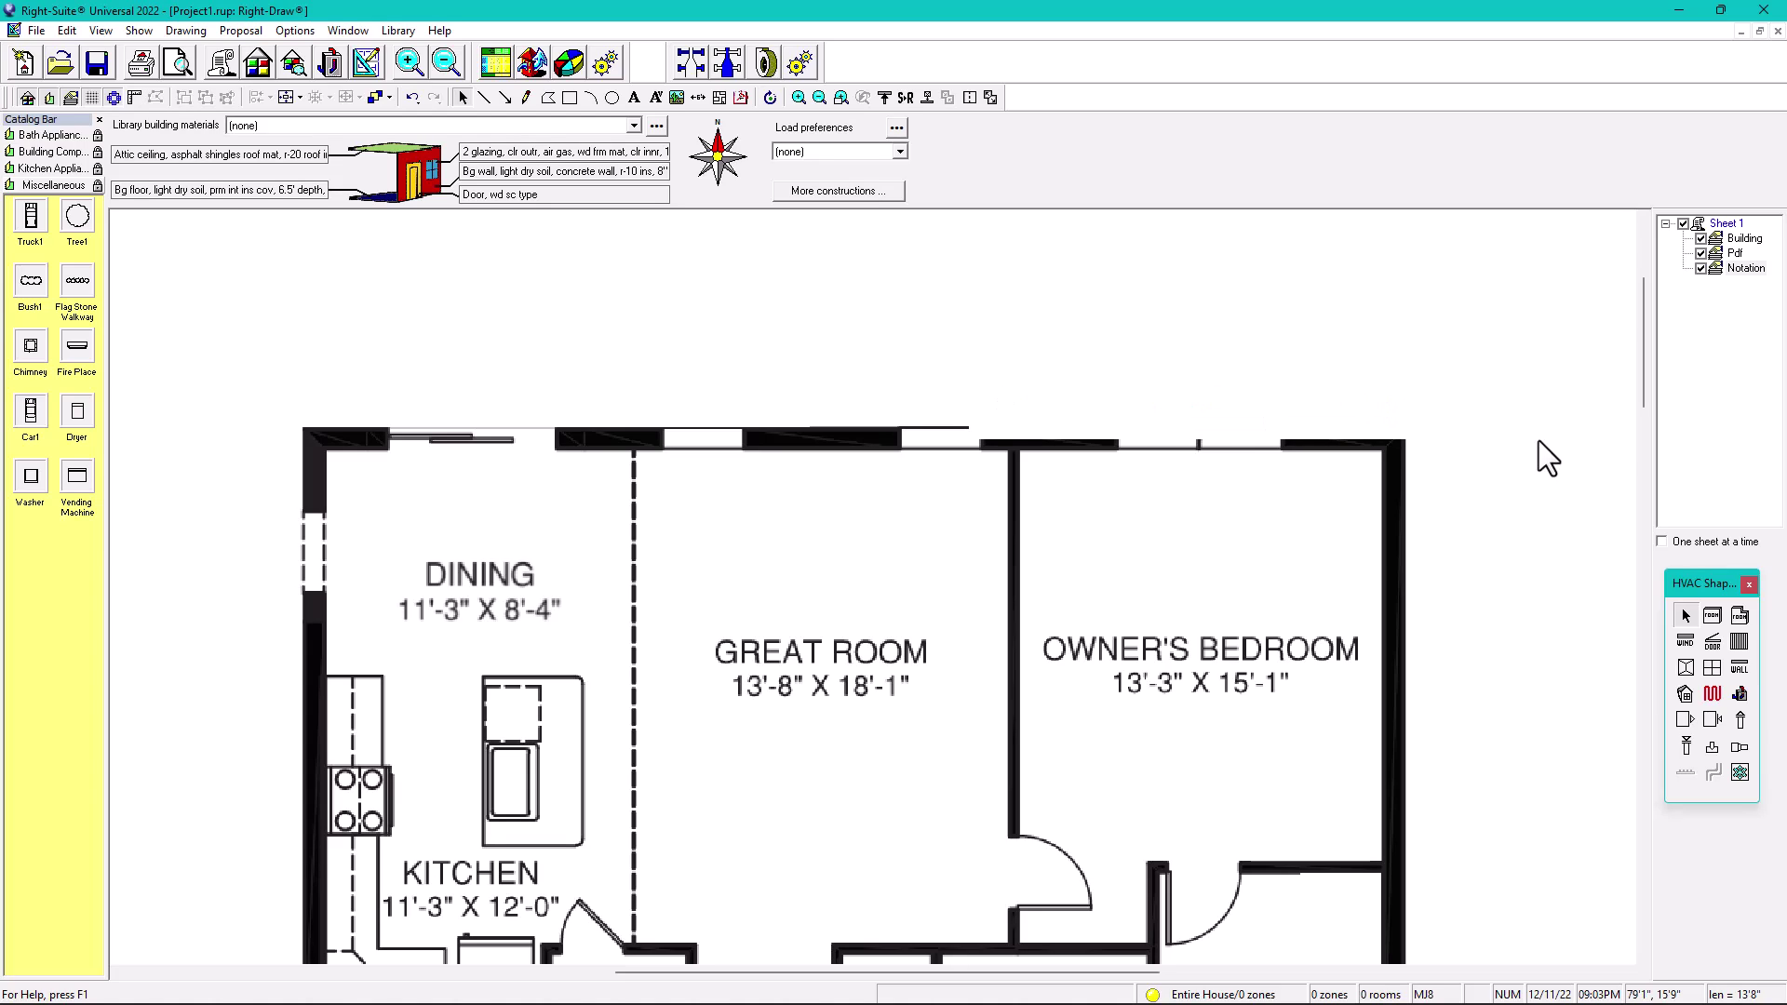
key(Left)
key(Left)
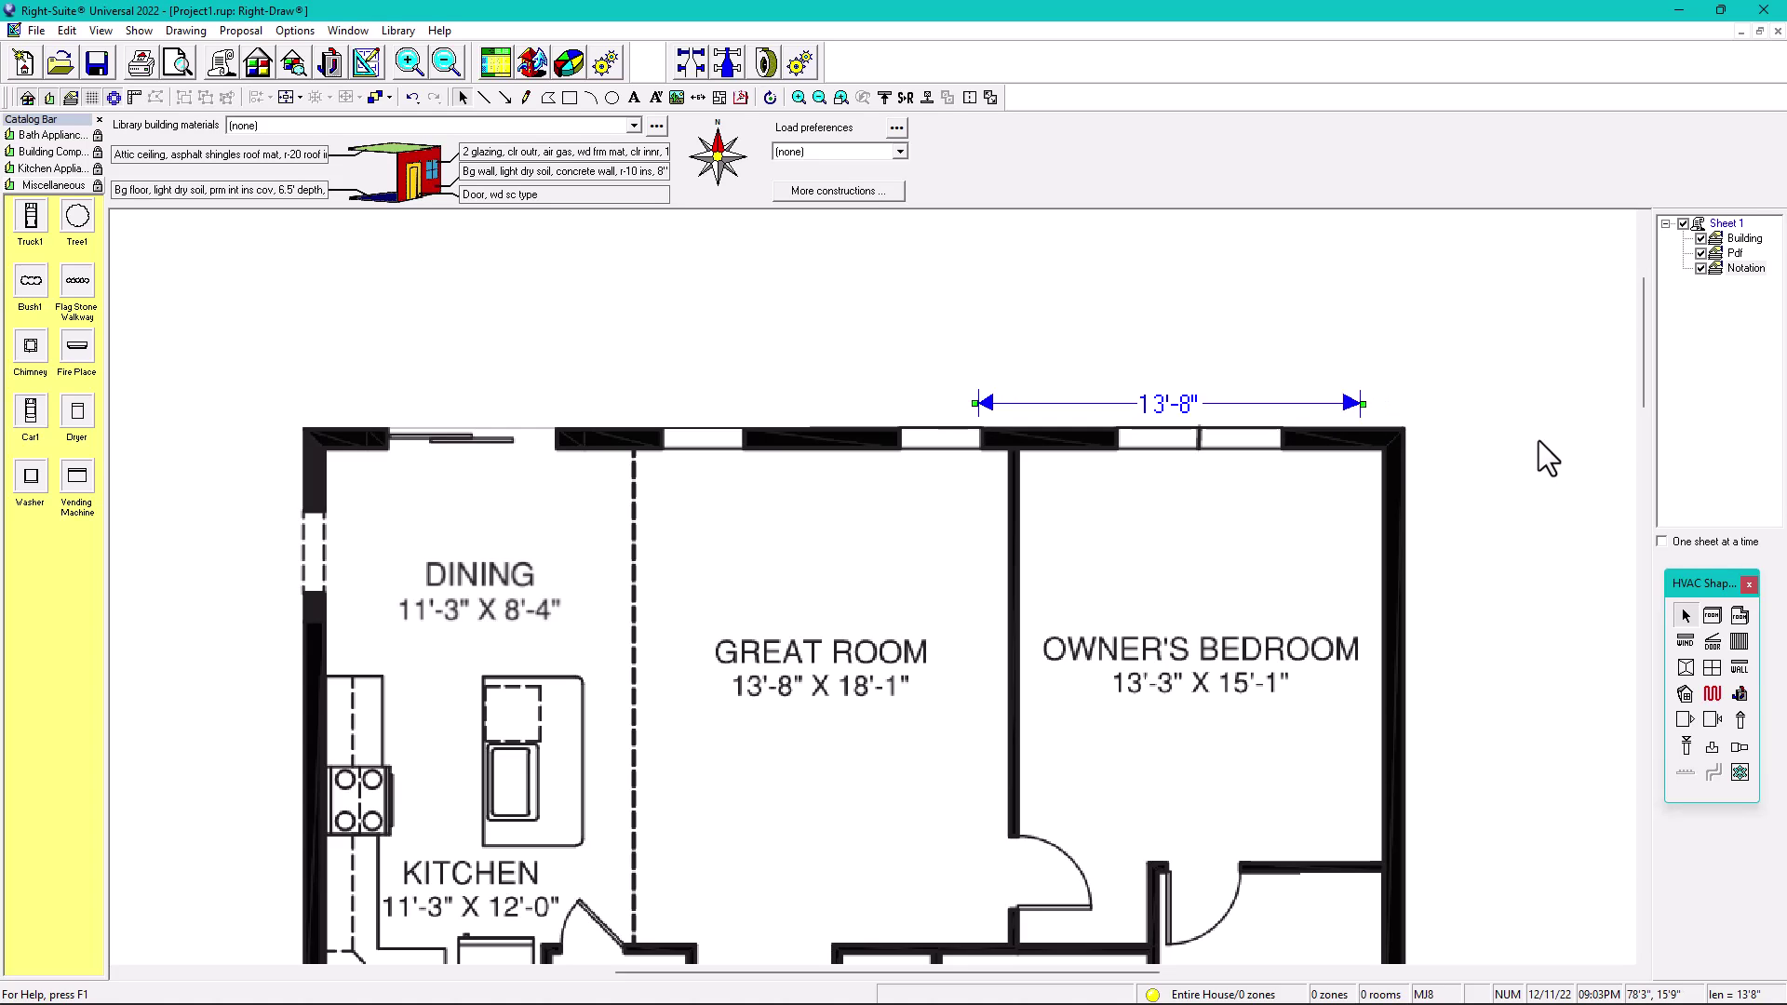
key(Left)
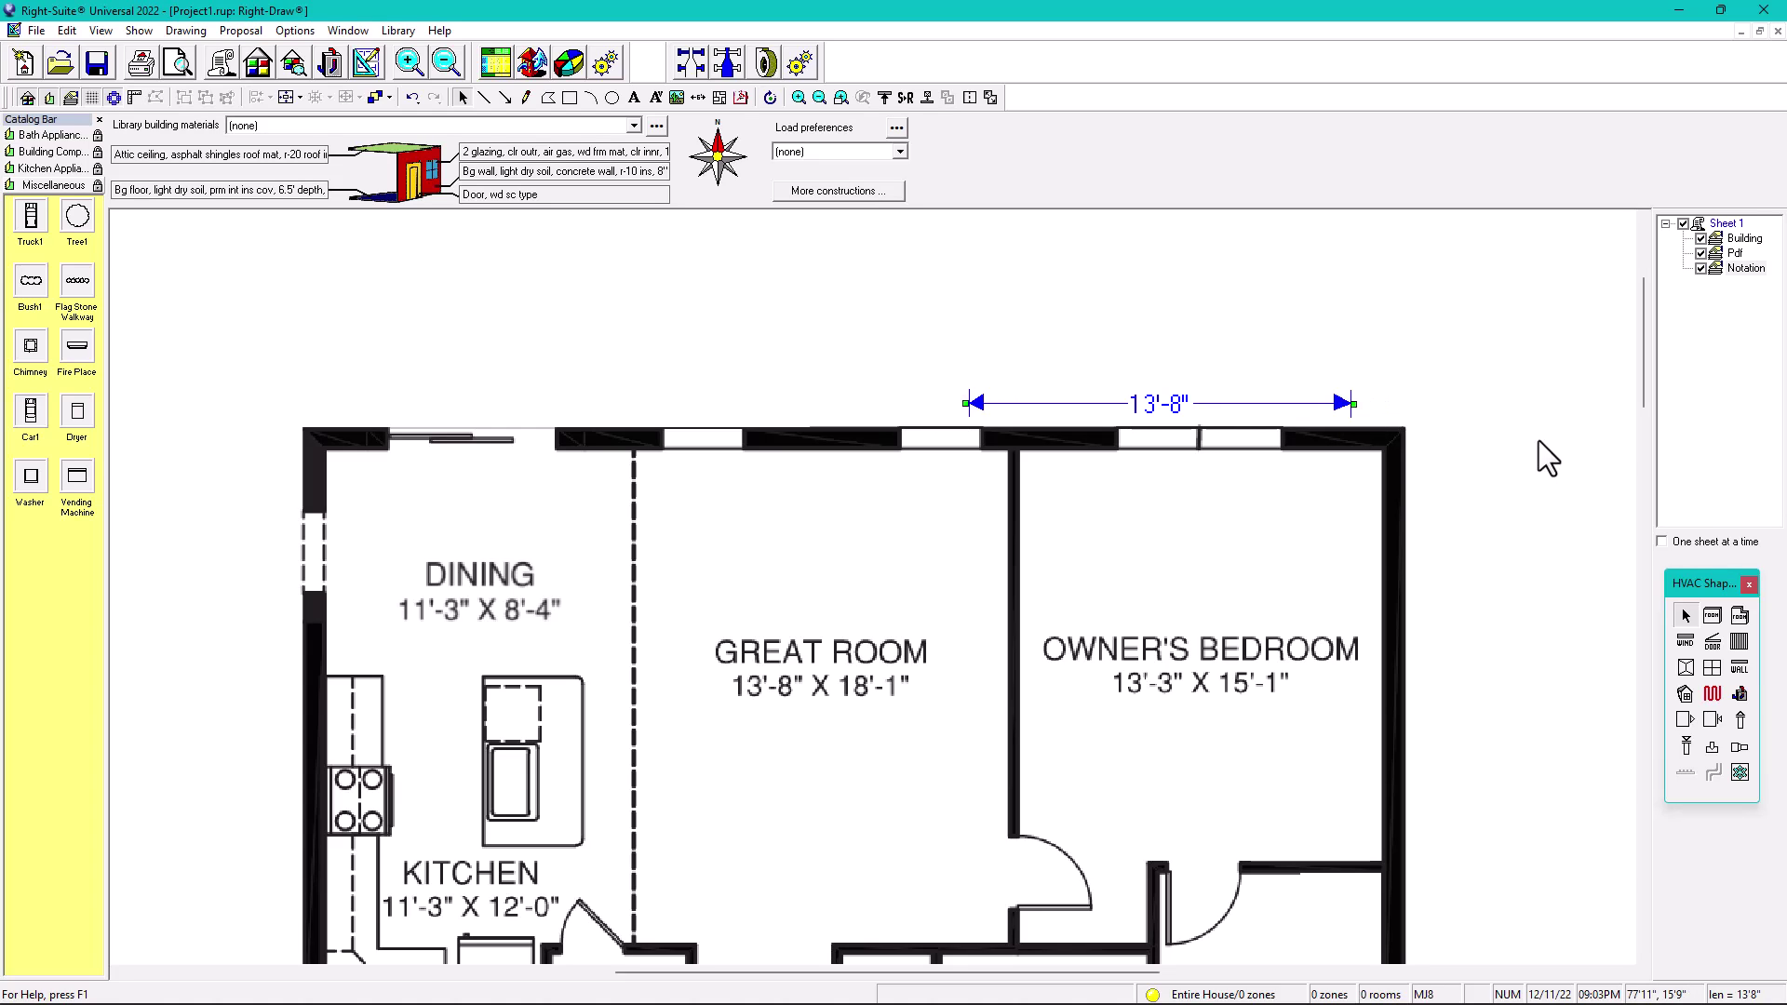
key(Right)
key(Right)
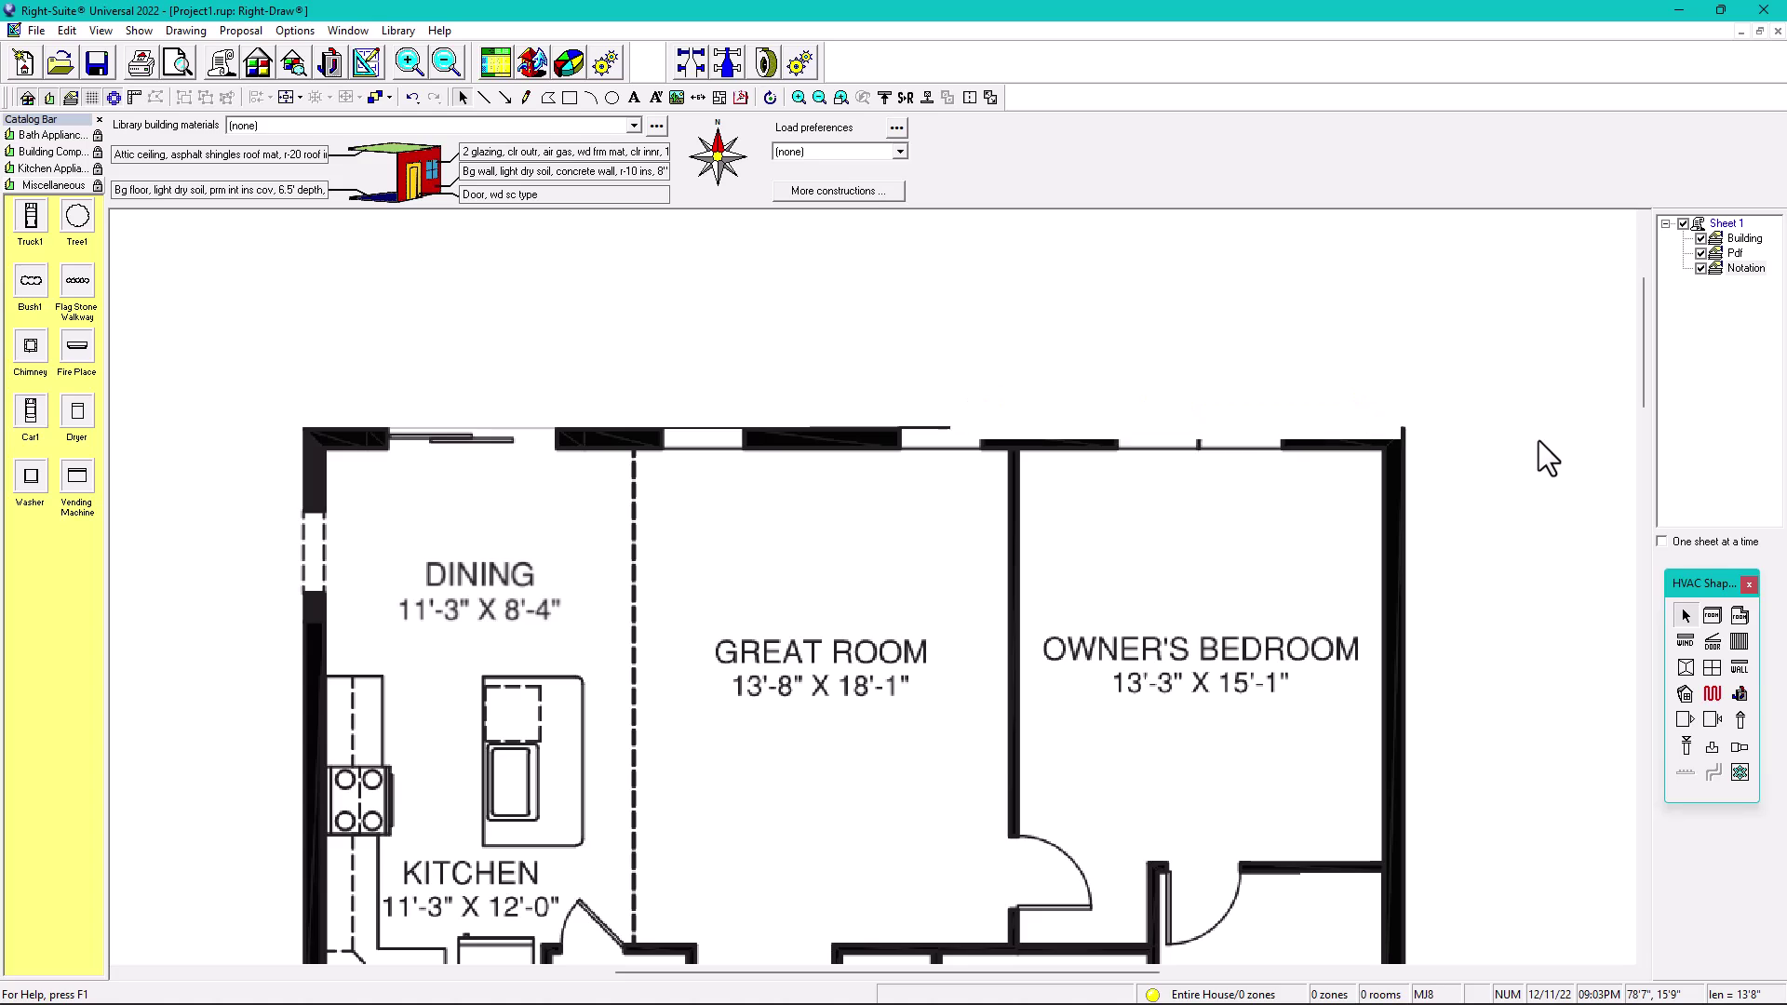
key(Right)
key(Right)
key(Right)
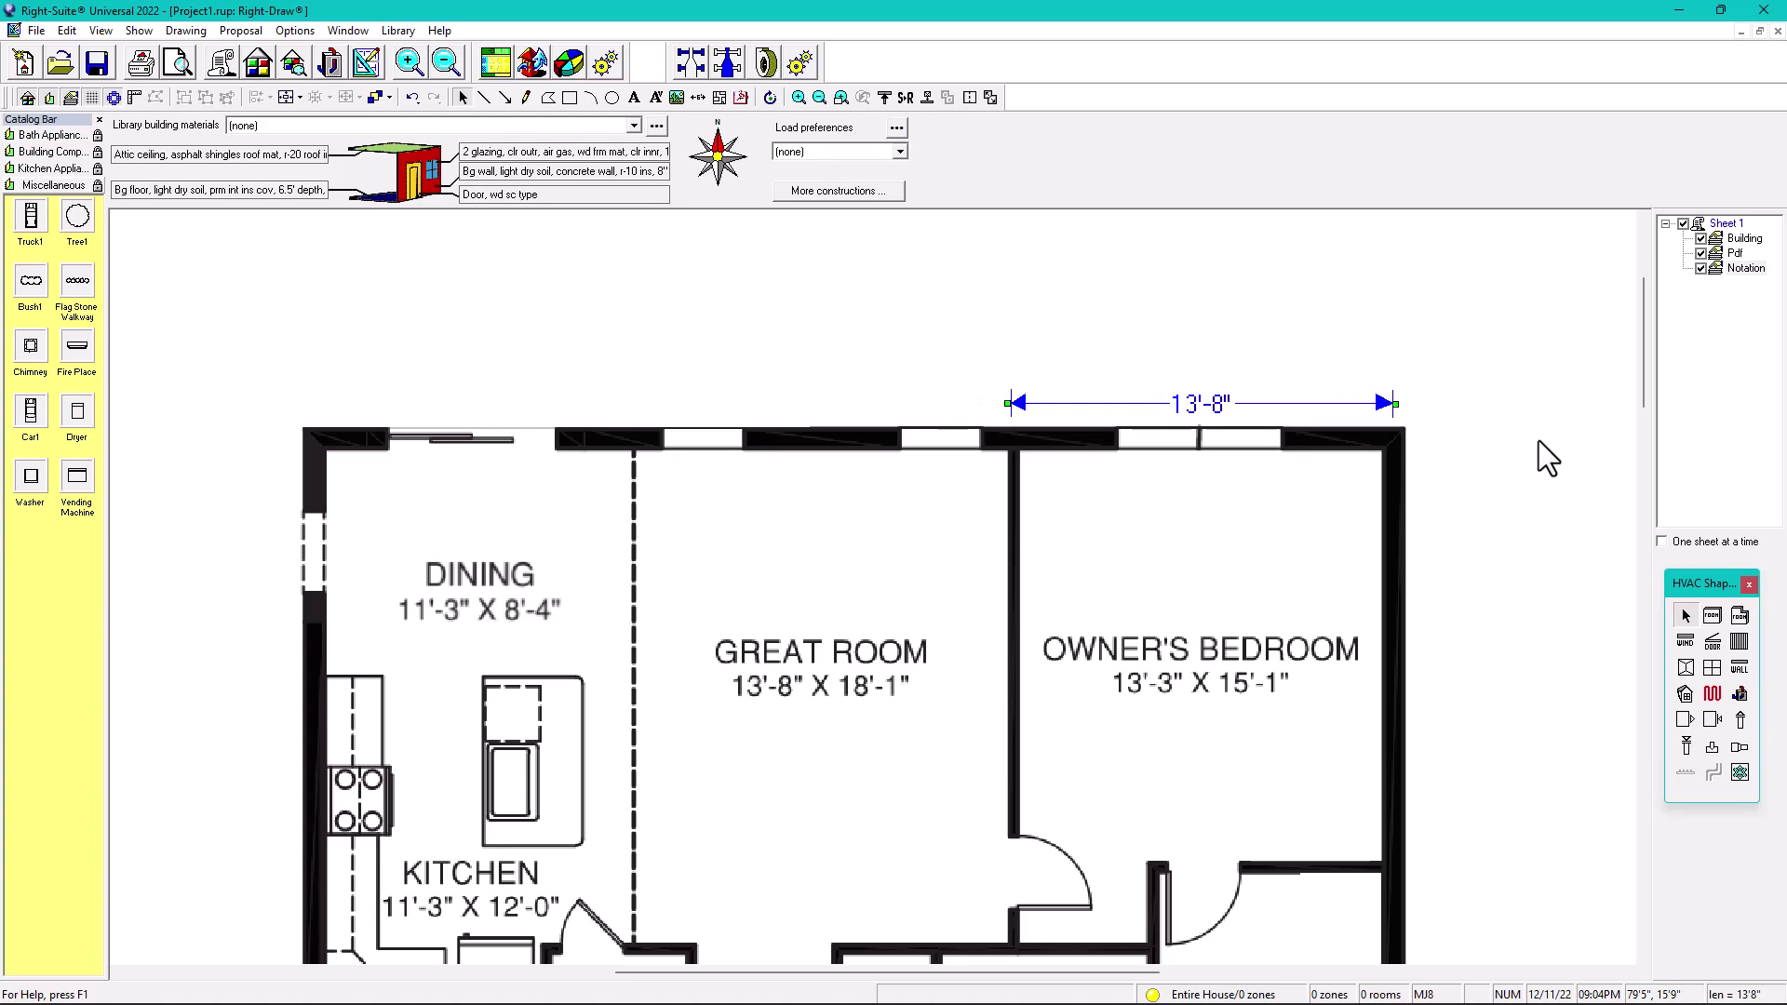
Resize the dimension to 13'-3" and align it with the Owner's Bedroom walls
key(shift+Right)
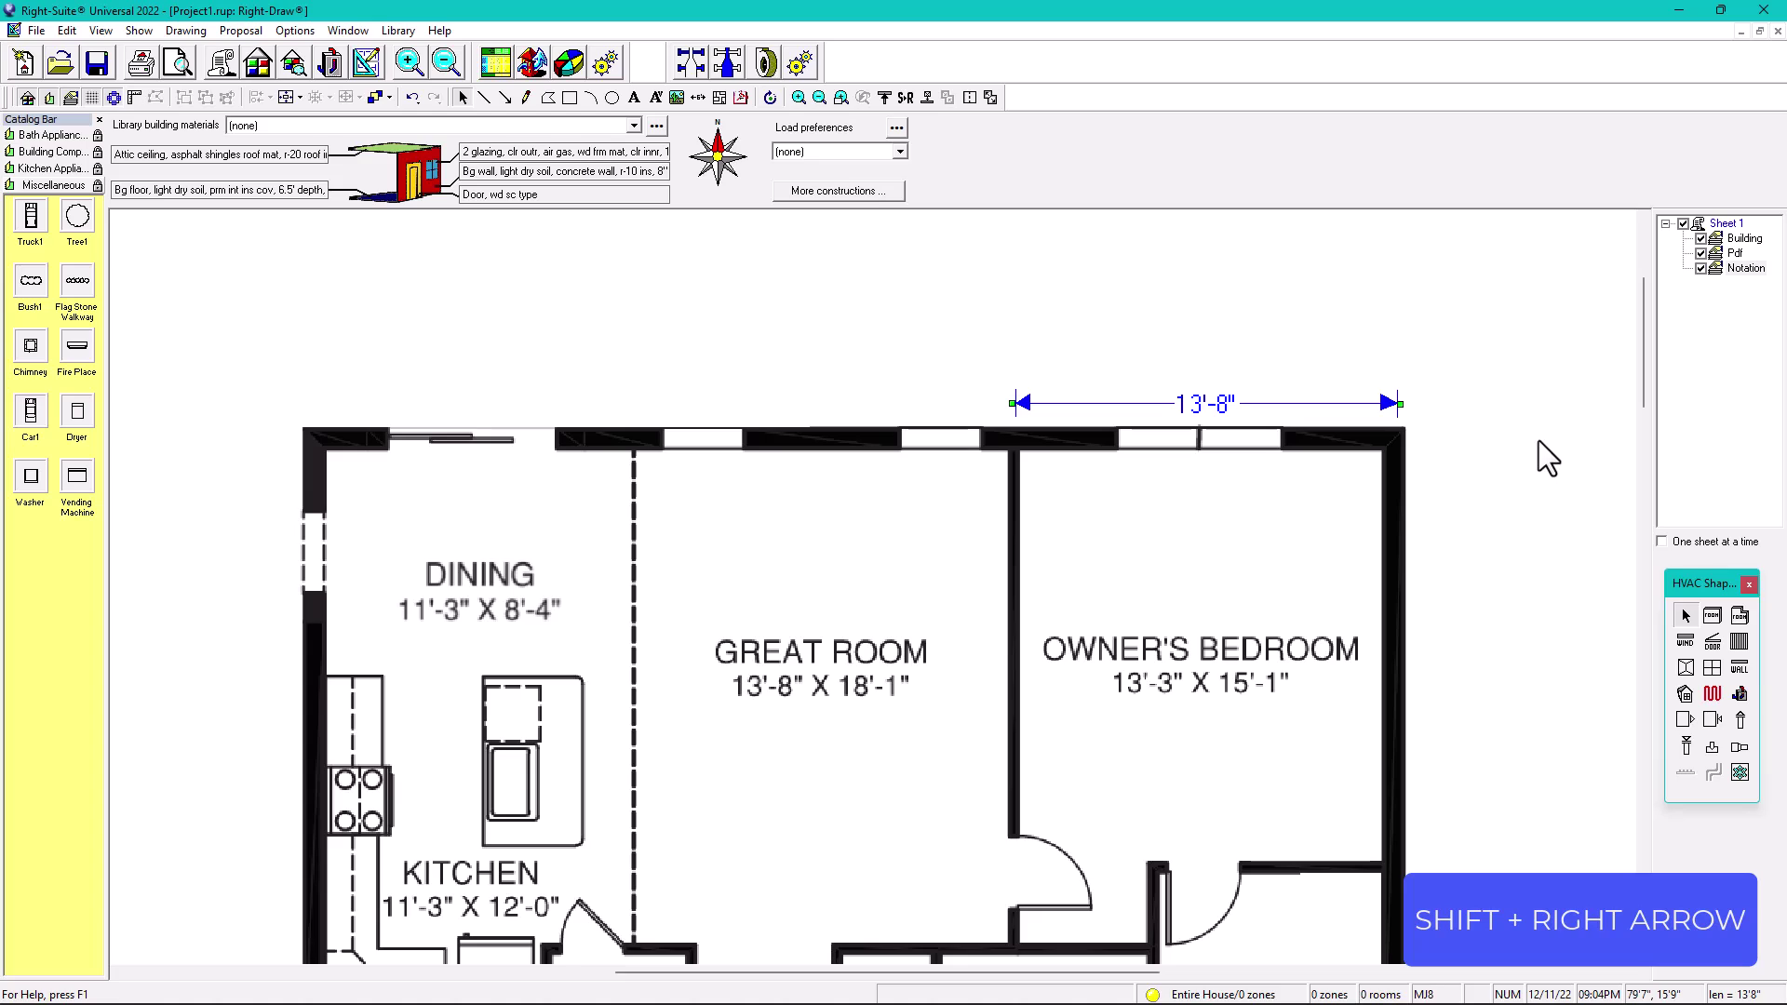
key(shift+Right)
key(shift+Right)
key(shift+Right)
key(shift+Right)
key(shift+Right)
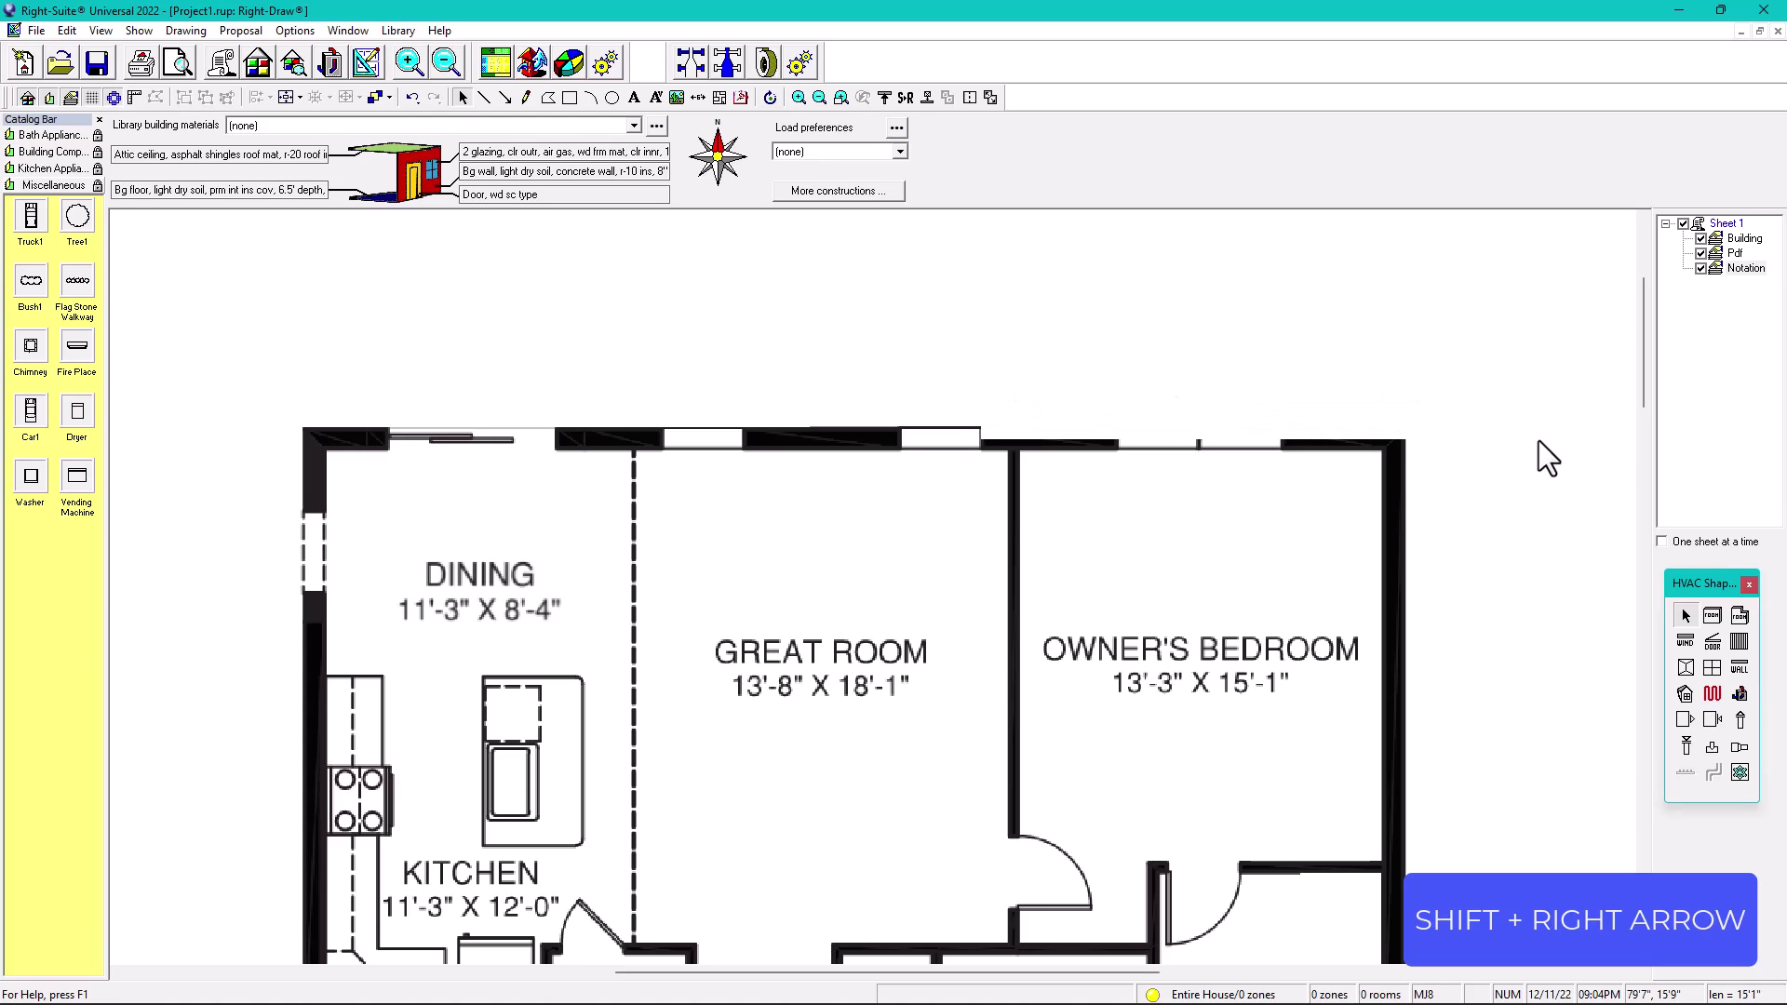
key(shift+Right)
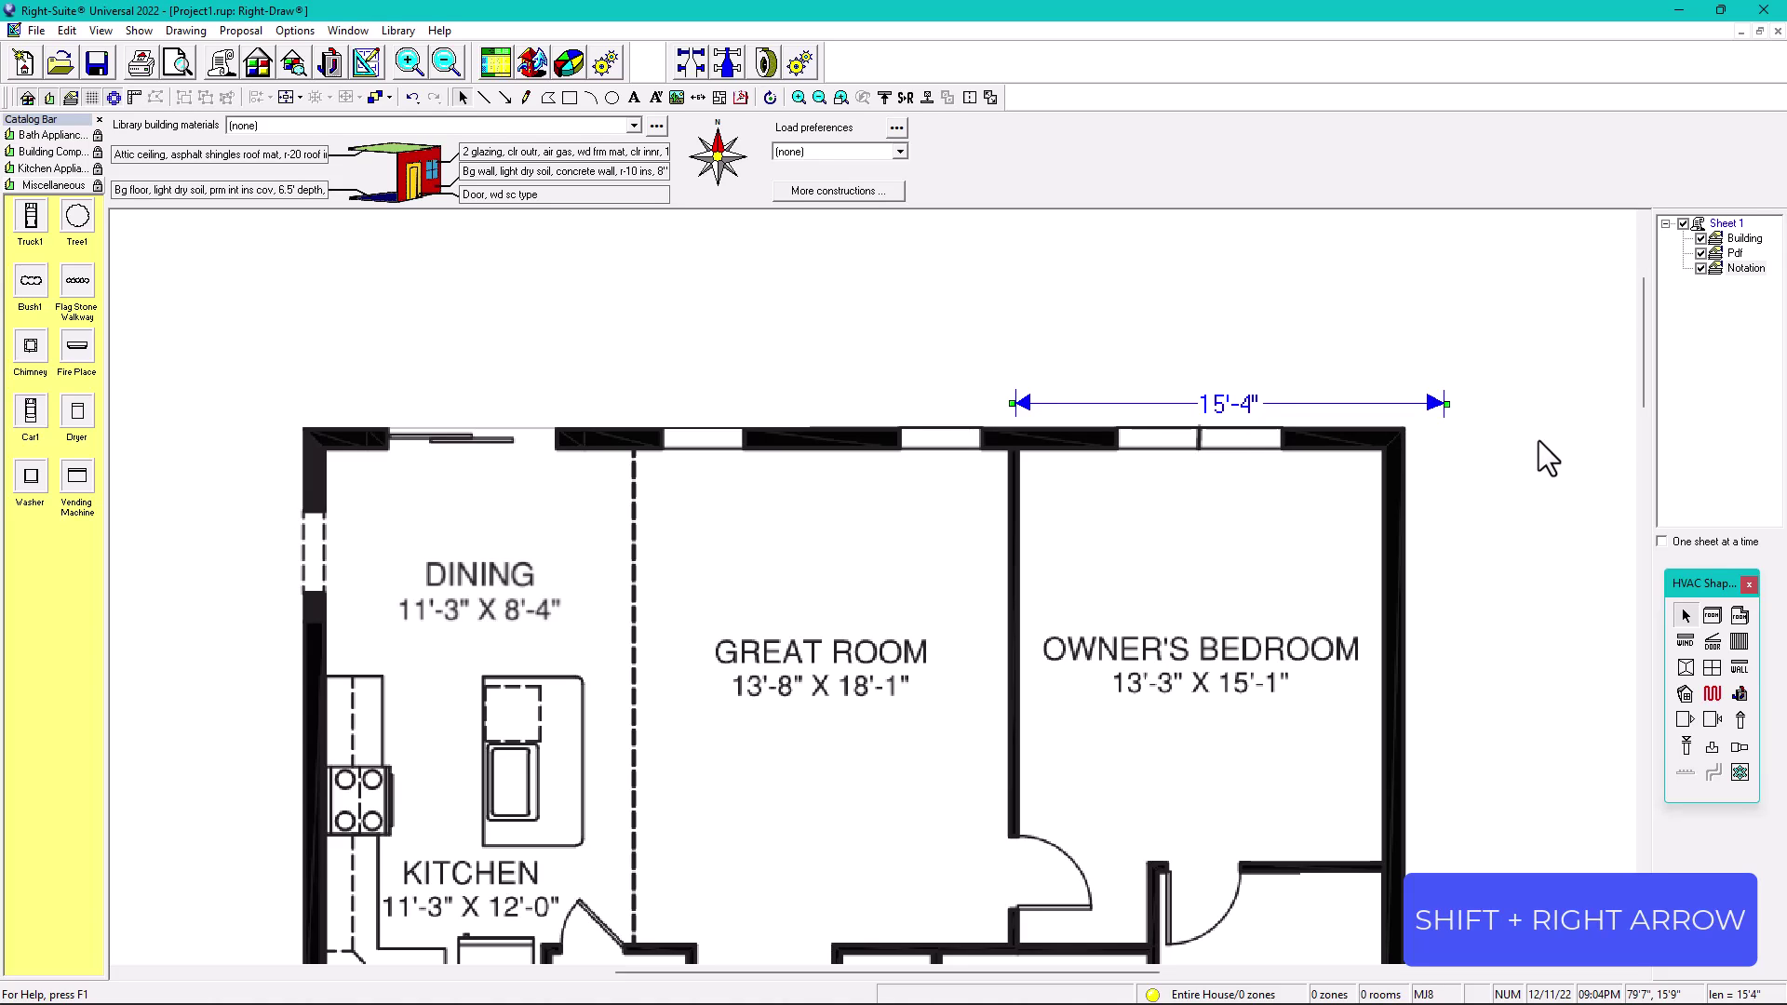
key(Left)
key(Left)
key(Left)
key(Left)
key(Left)
key(Left)
key(Left)
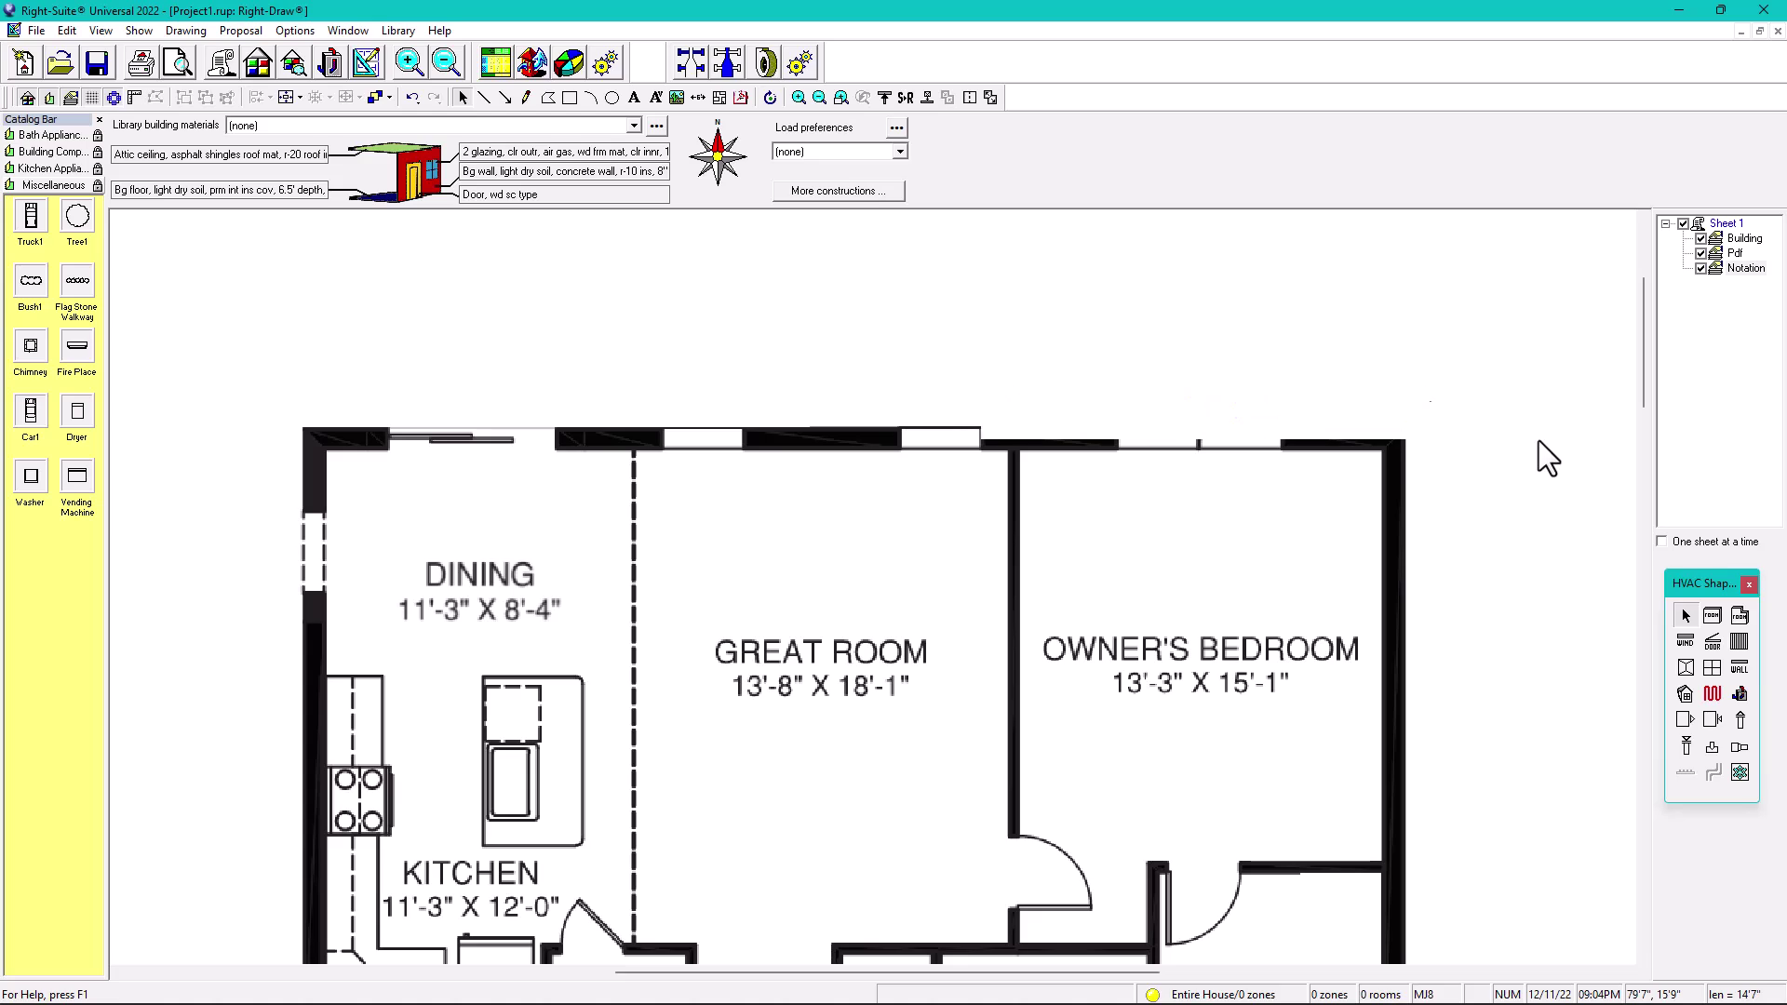
key(shift+Left)
key(shift+Left)
key(shift+Left)
key(shift+Left)
key(shift+Left)
key(shift+Left)
key(shift+Left)
key(shift+Left)
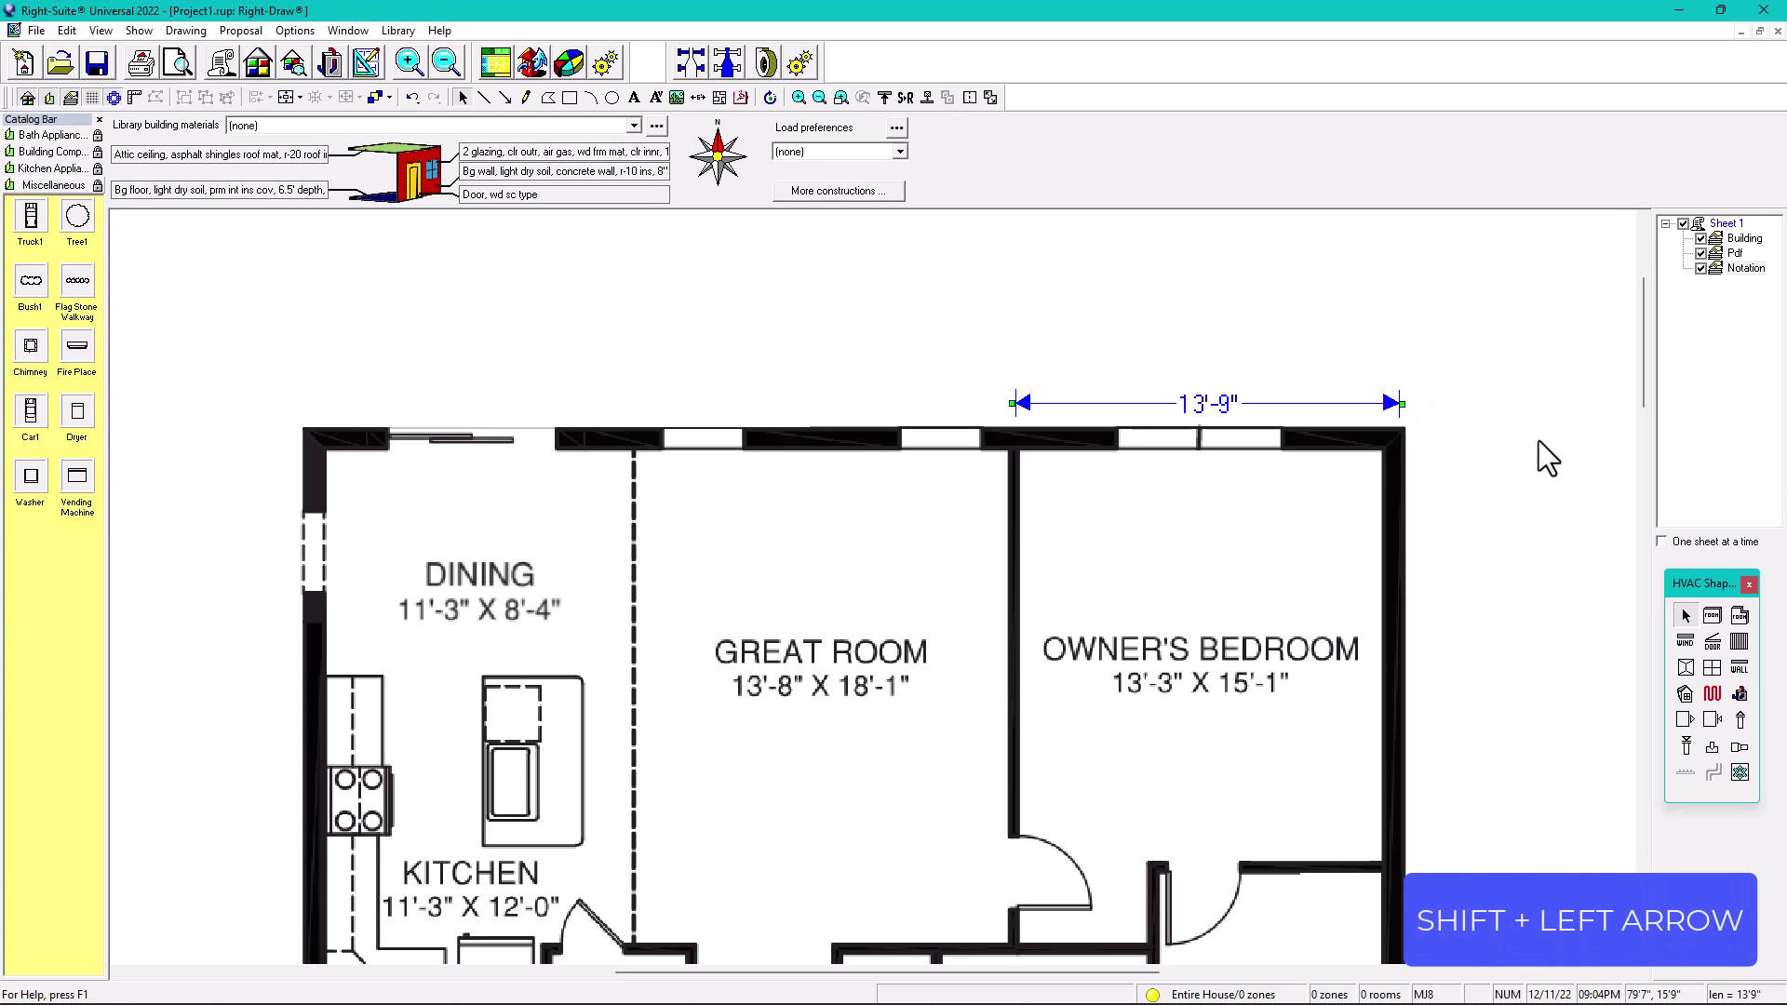
key(shift+Left)
key(shift+Left)
key(shift+Left)
key(shift+Left)
key(shift+Left)
key(shift+Left)
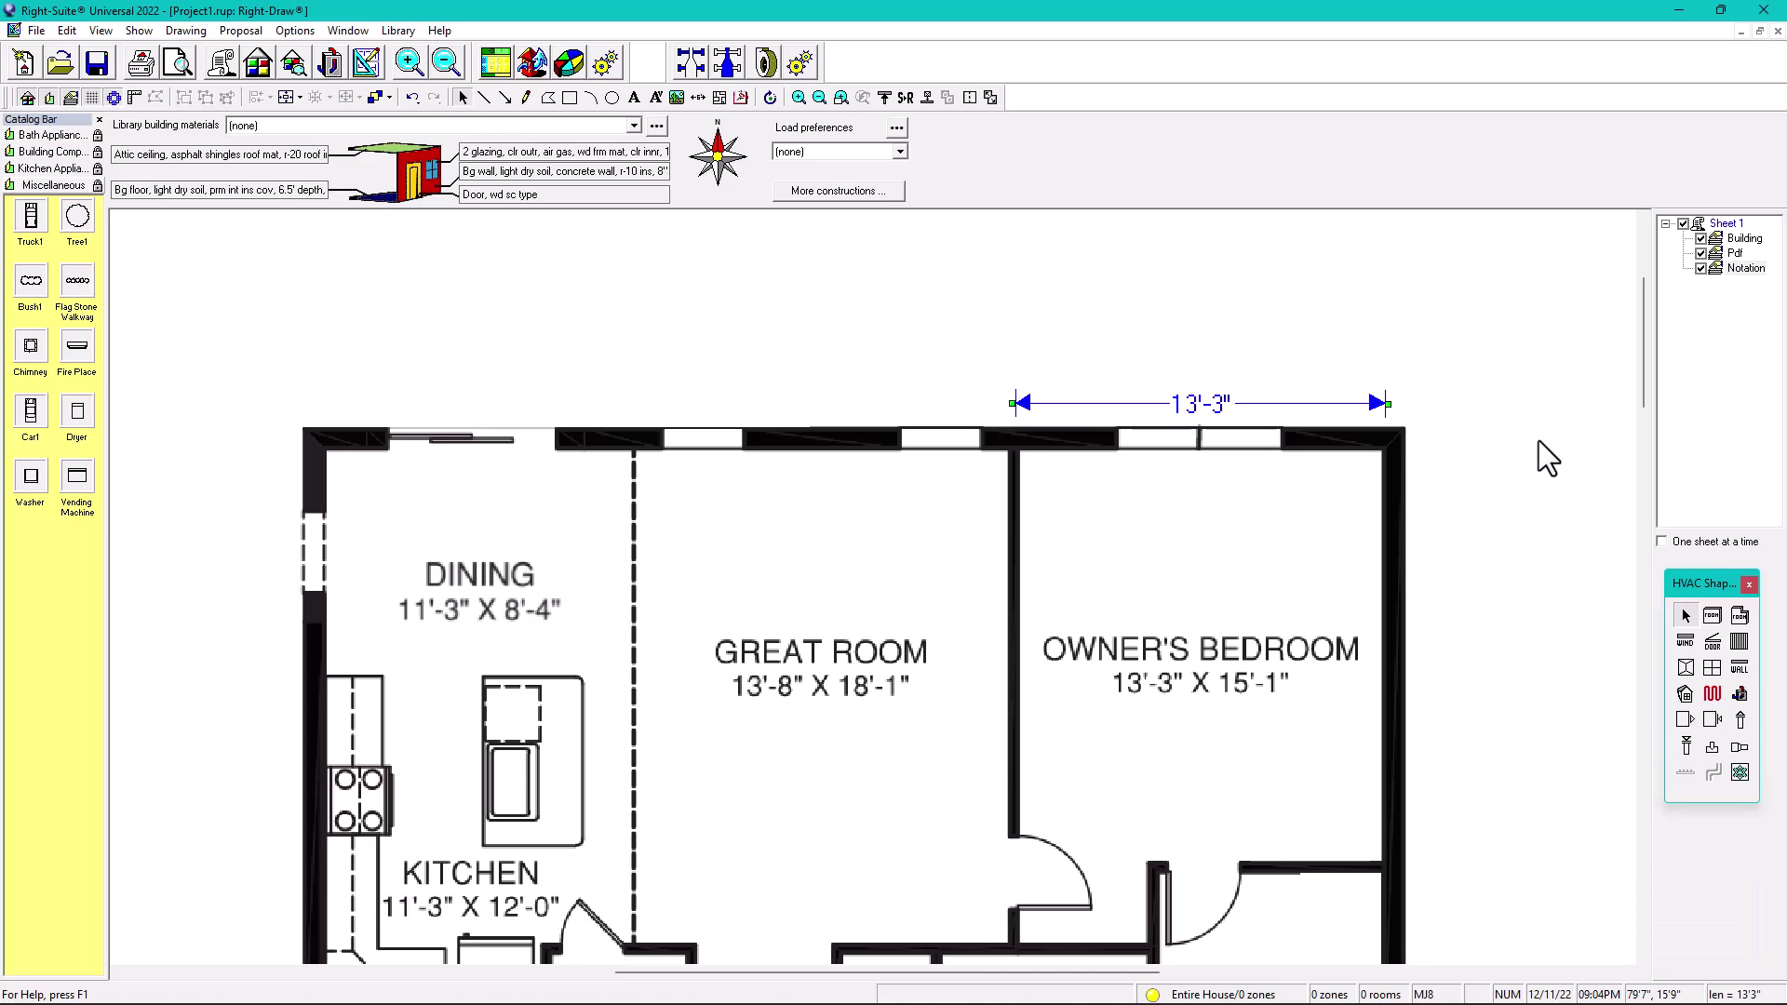
key(Right)
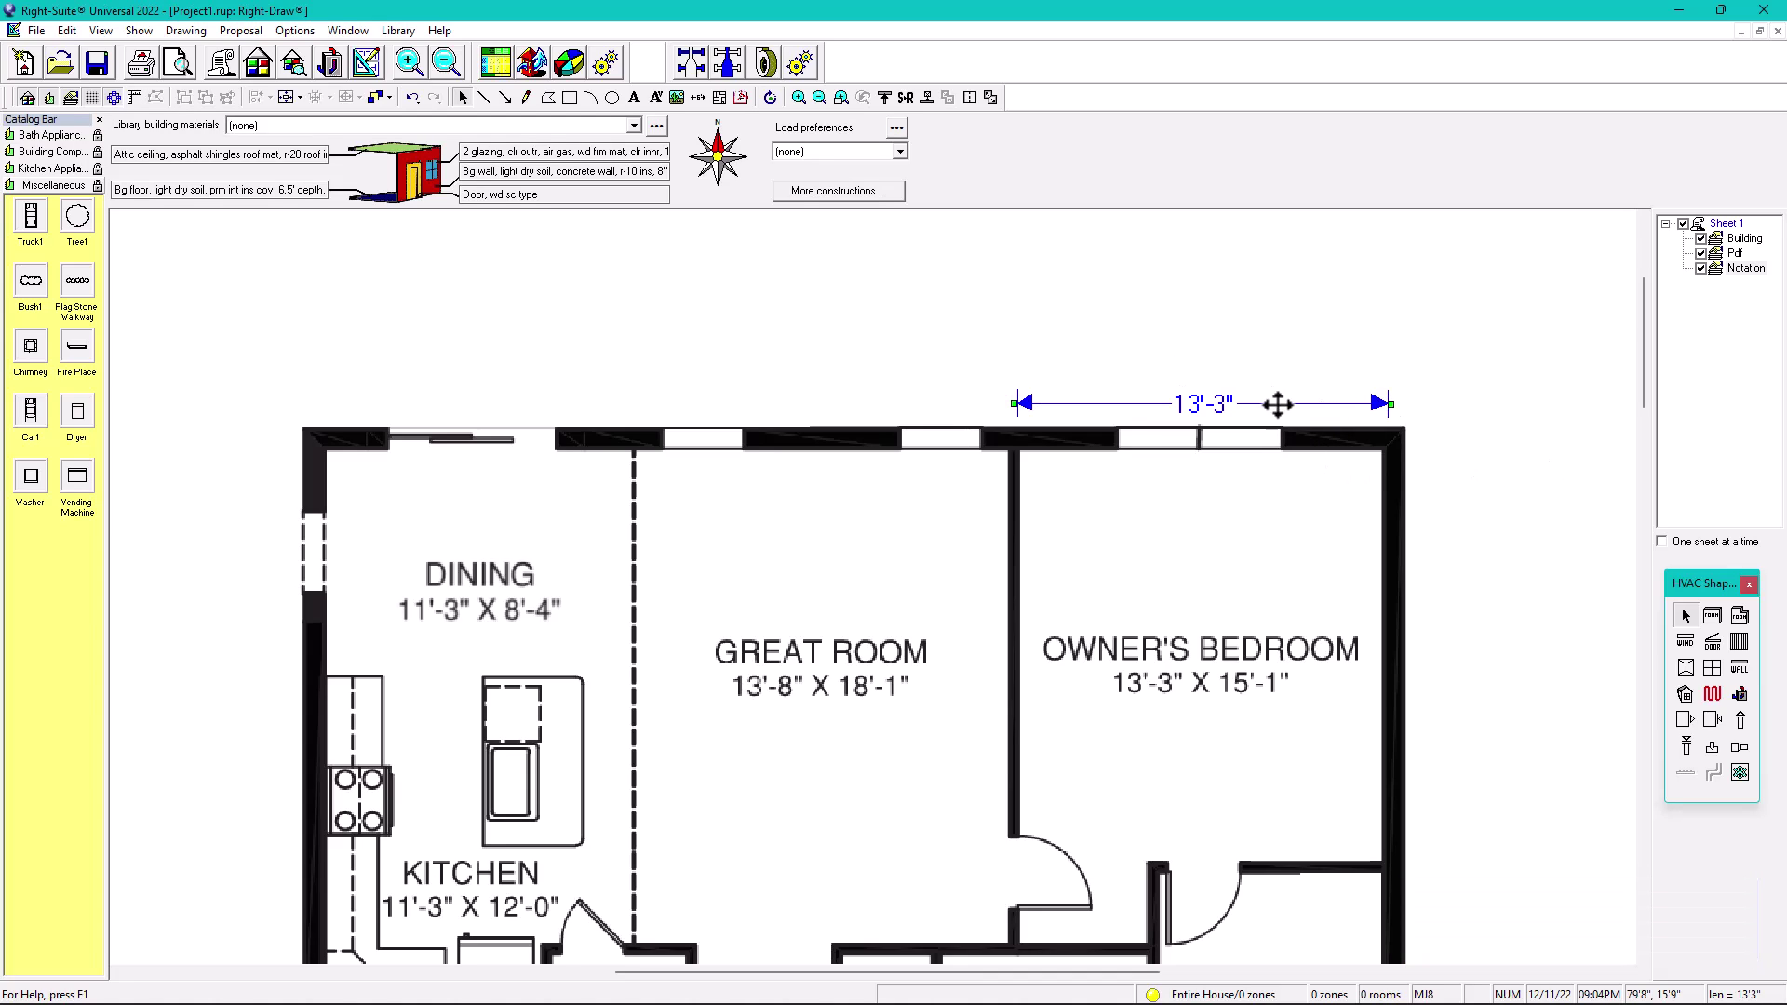
scroll(1248, 428, down, 2)
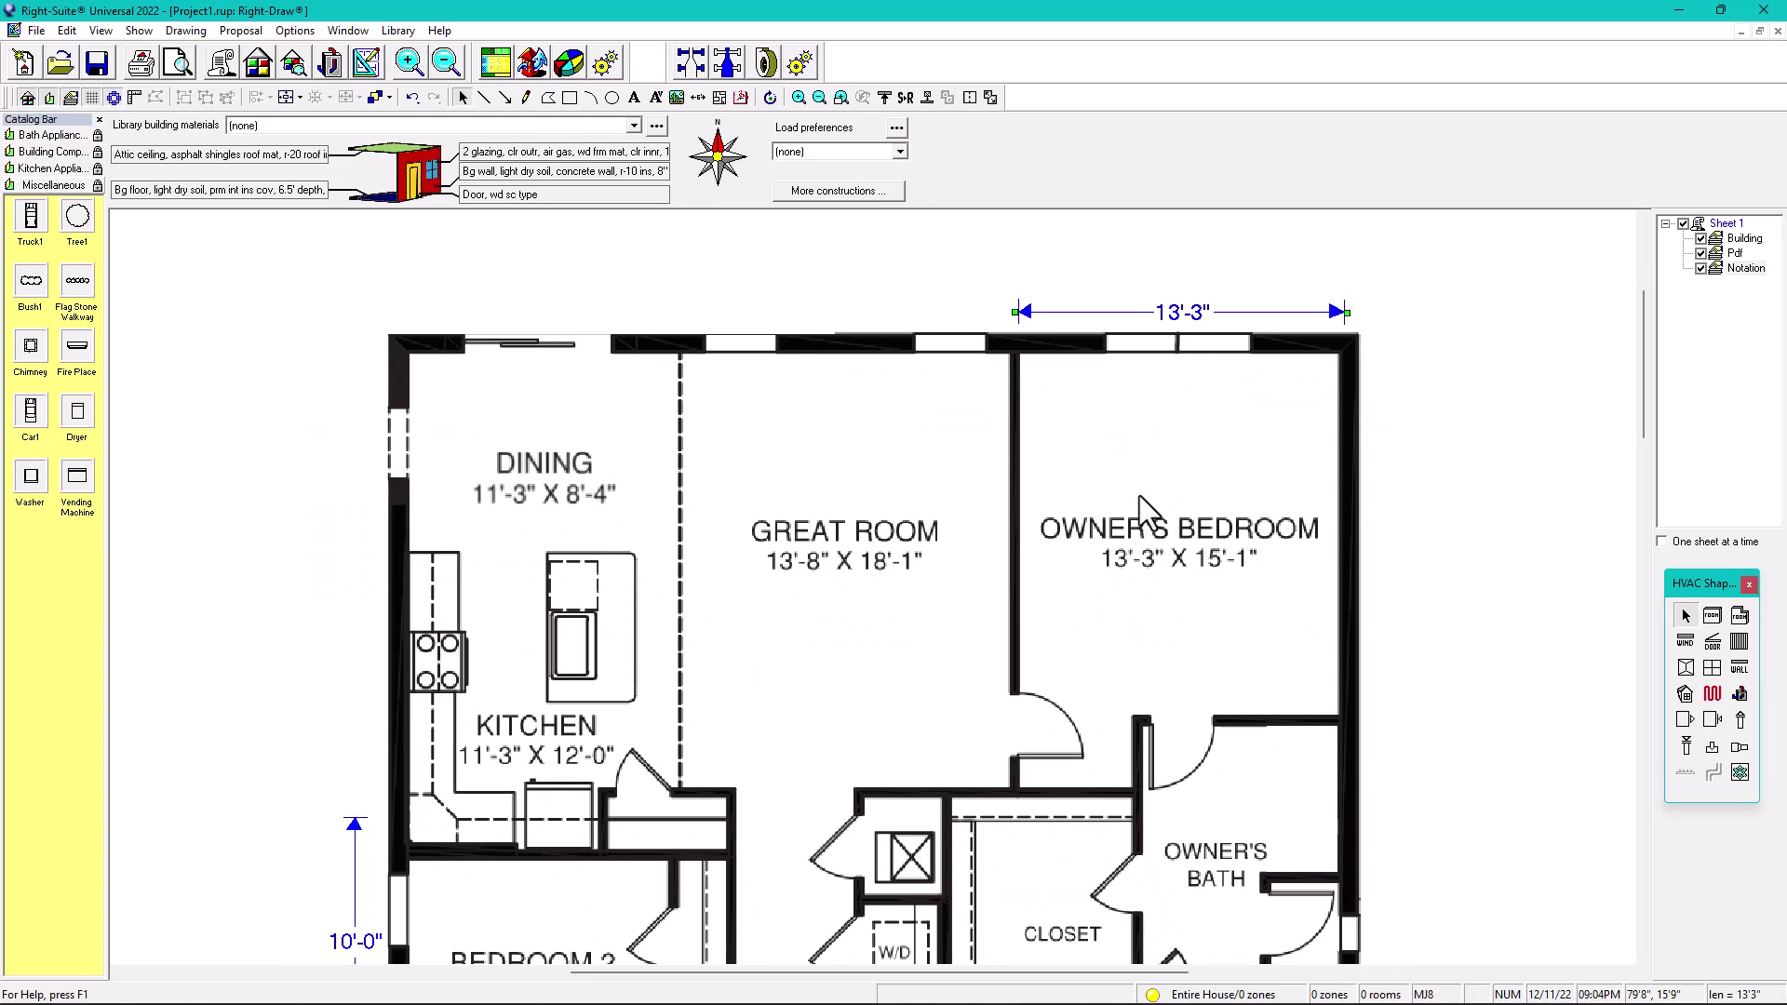
scroll(1139, 495, down, 3)
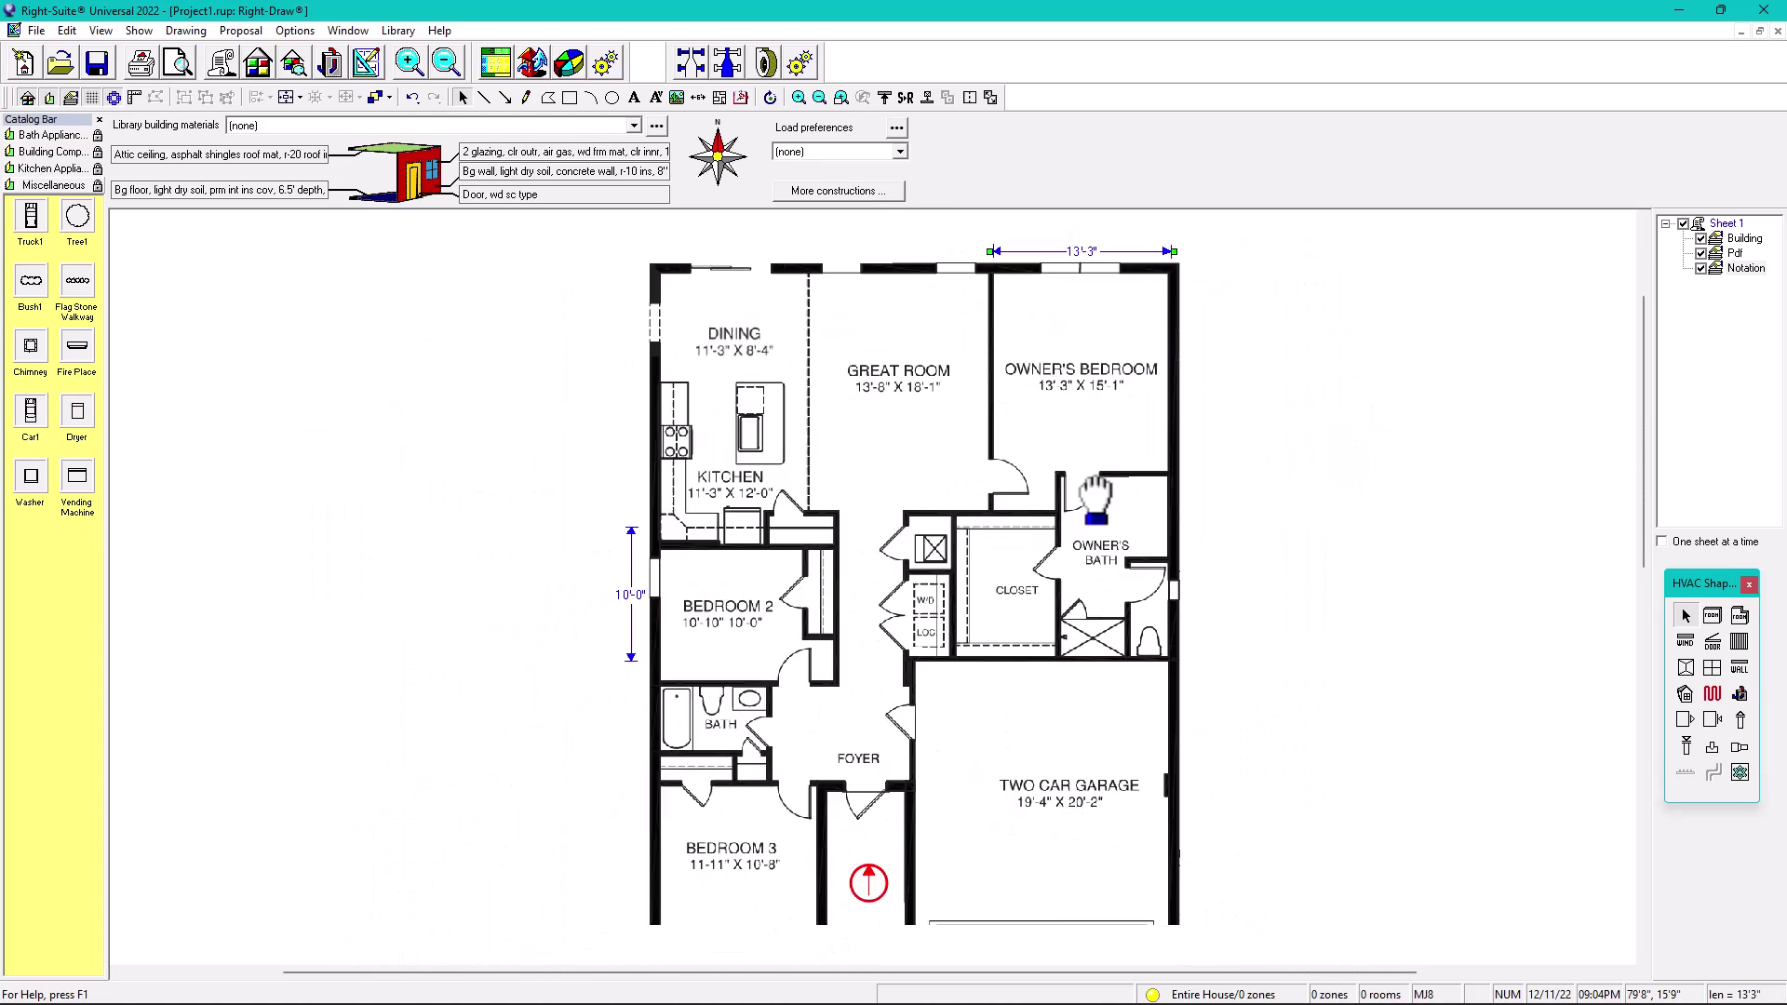
scroll(623, 617, up, 2)
scroll(642, 577, up, 2)
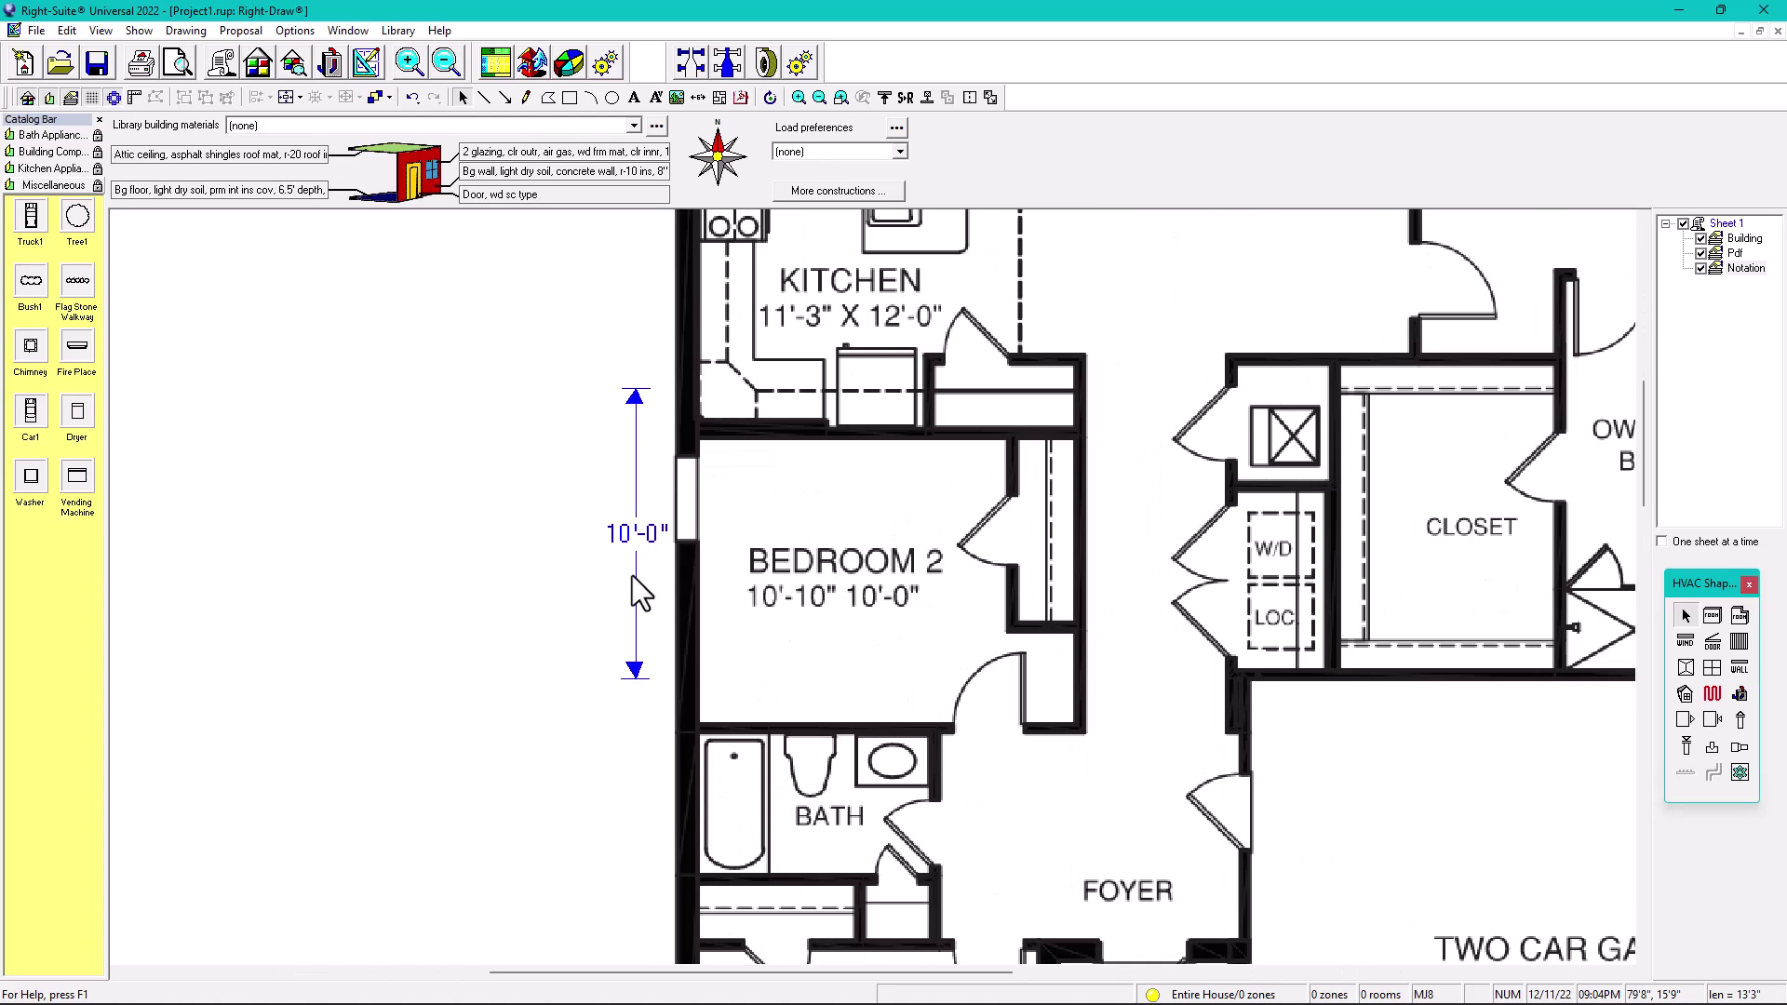
click(636, 594)
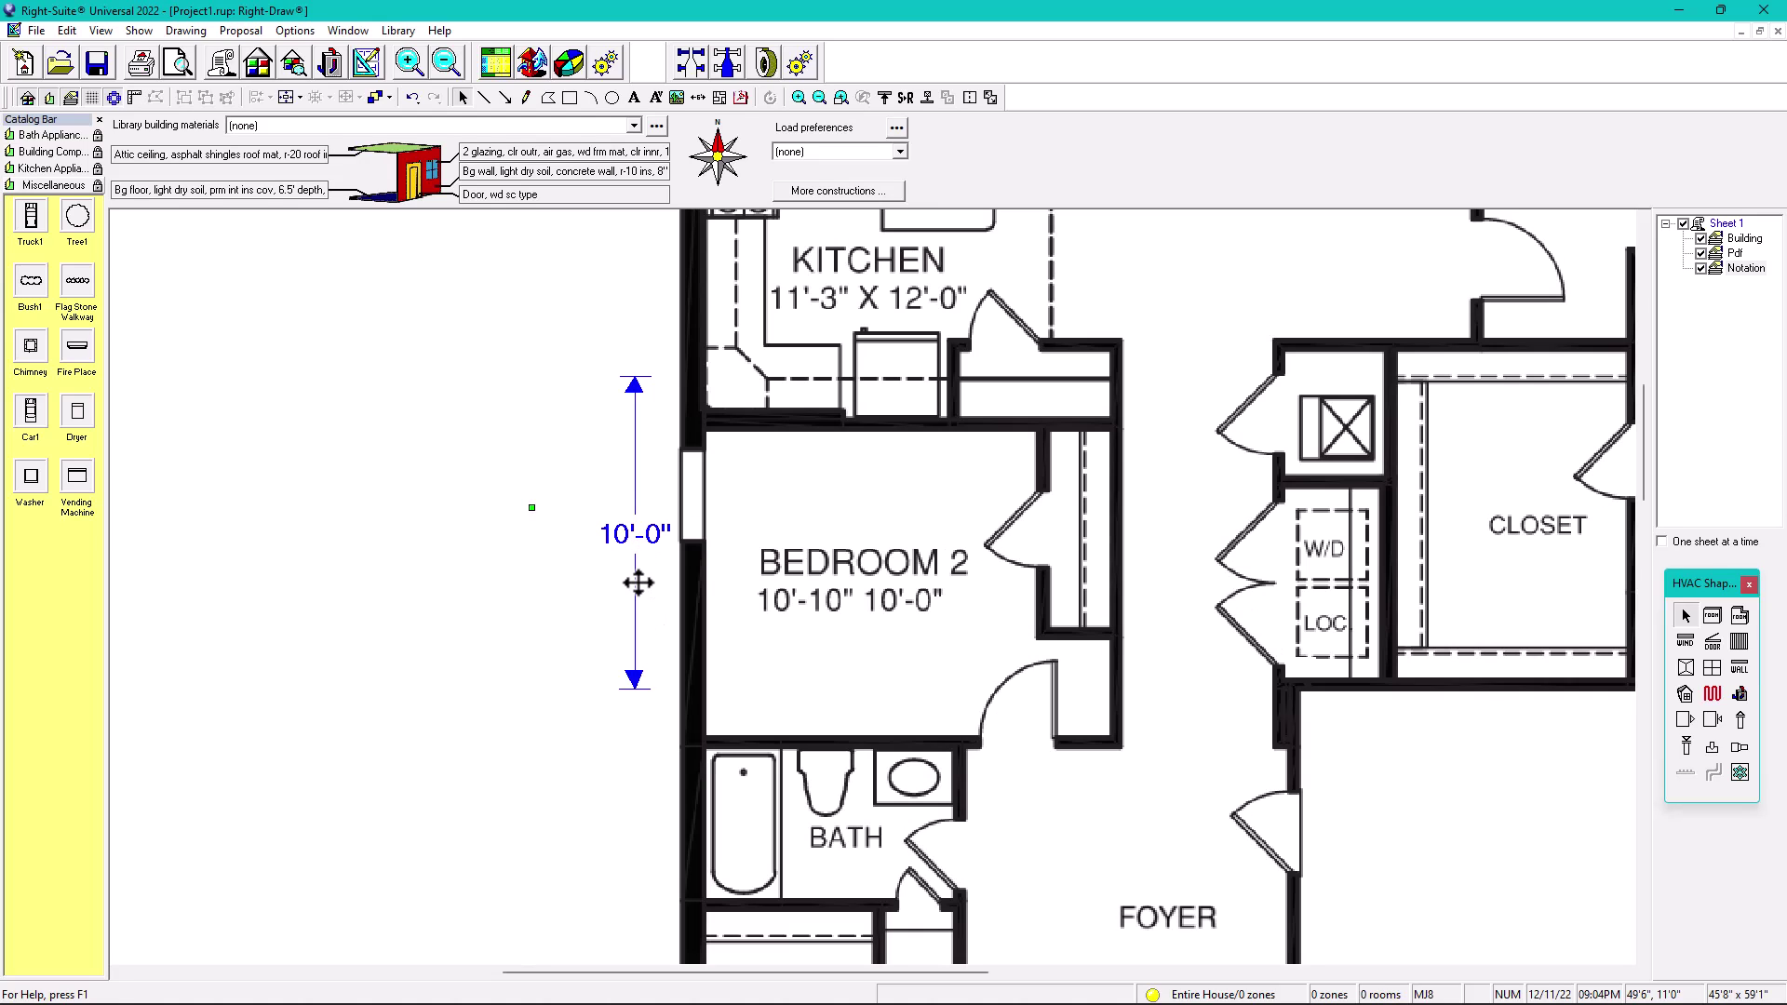
scroll(639, 572, down, 4)
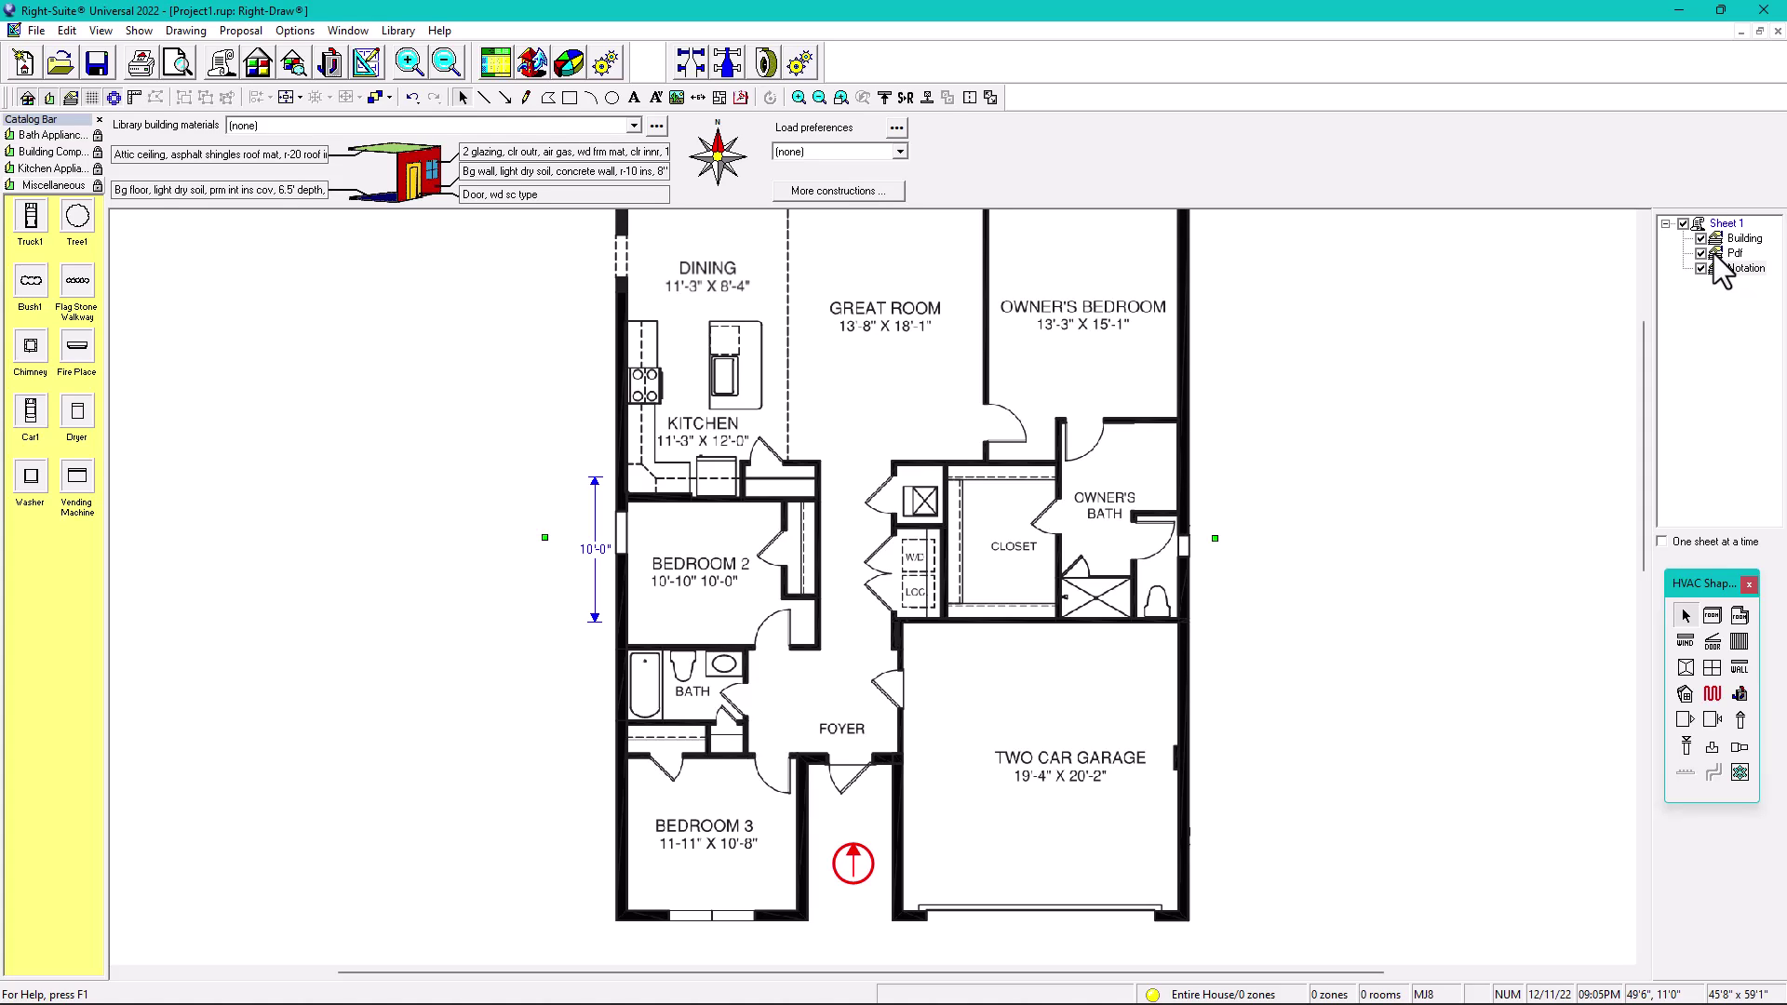
With Pdf as the active layer, drag the 10'-0" dimension down to Bedroom 2's top and bottom walls
click(1712, 254)
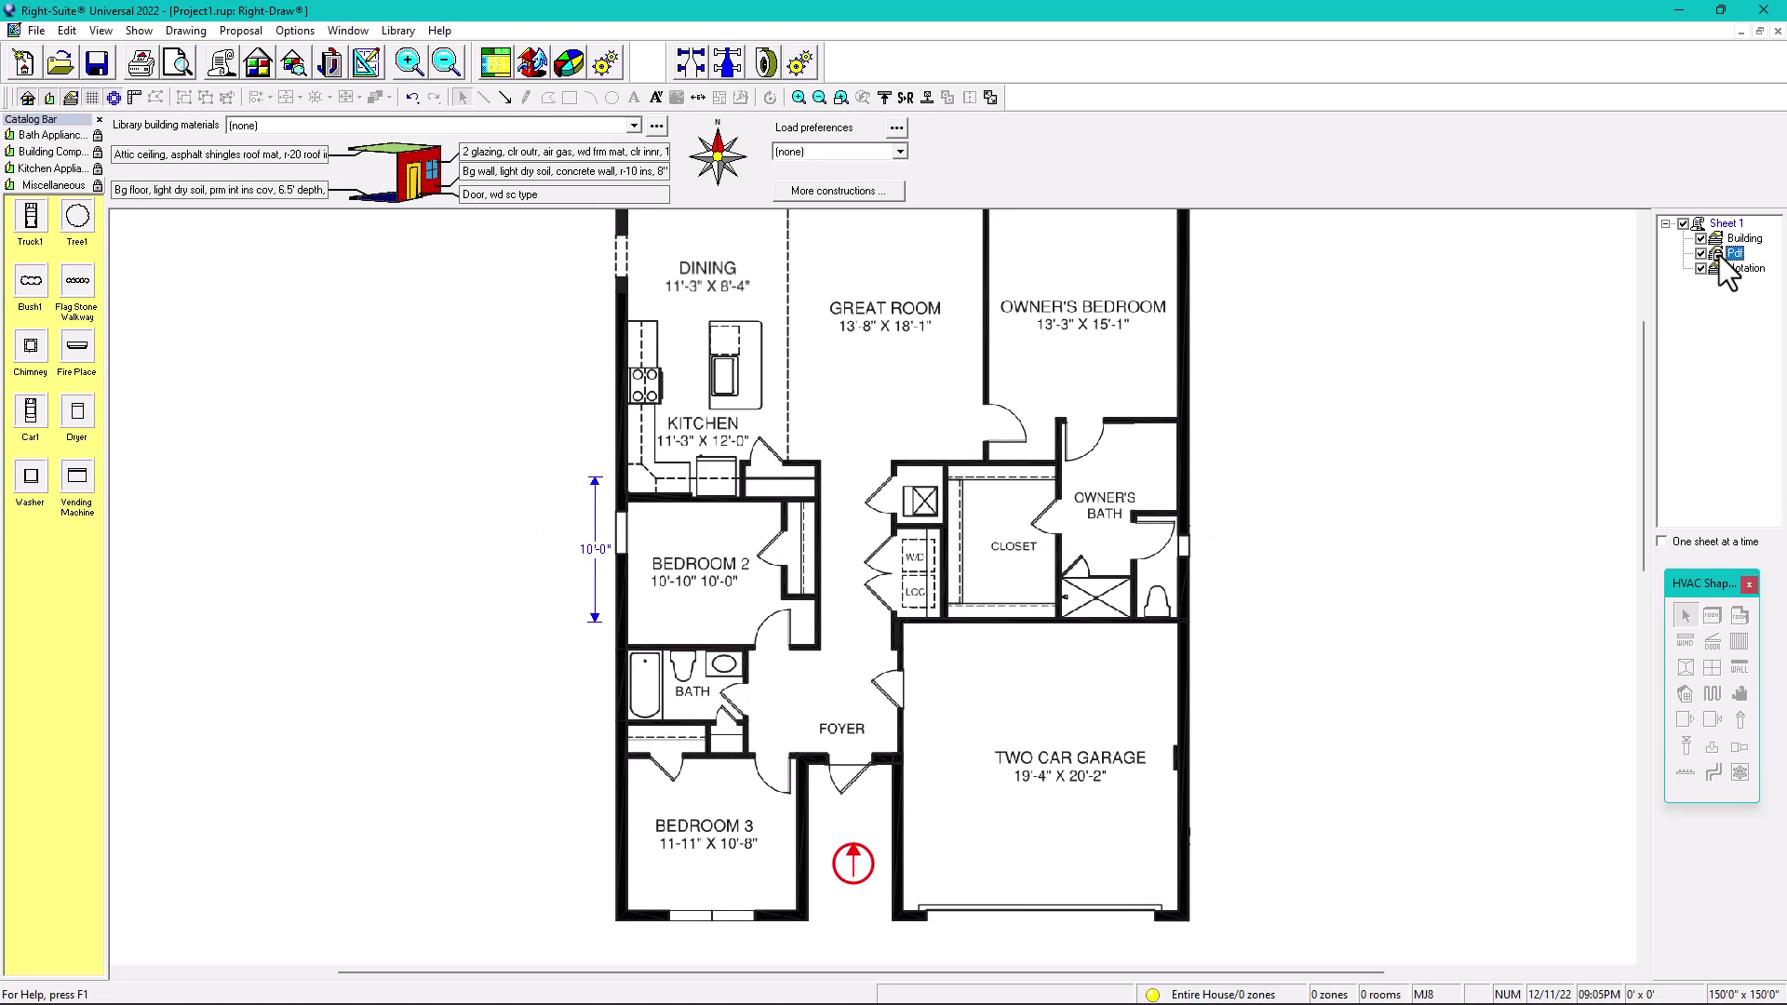
click(1064, 501)
scroll(443, 554, up, 2)
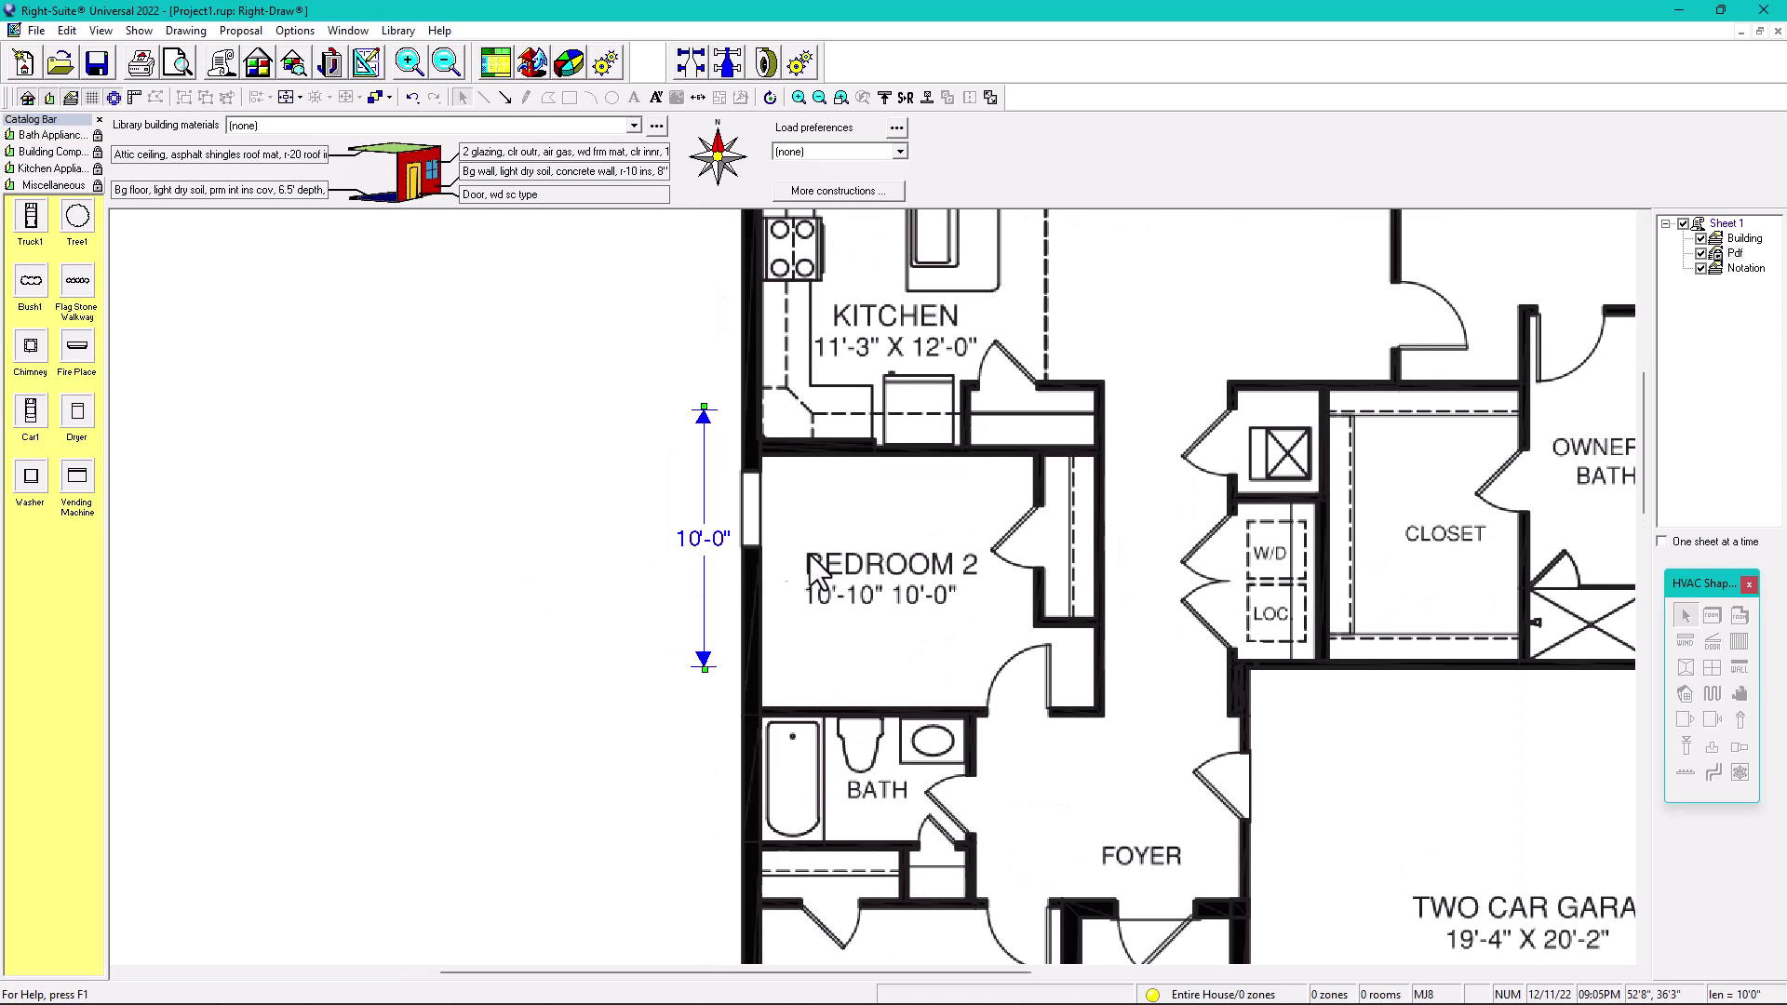
click(703, 547)
drag(703, 547, 706, 595)
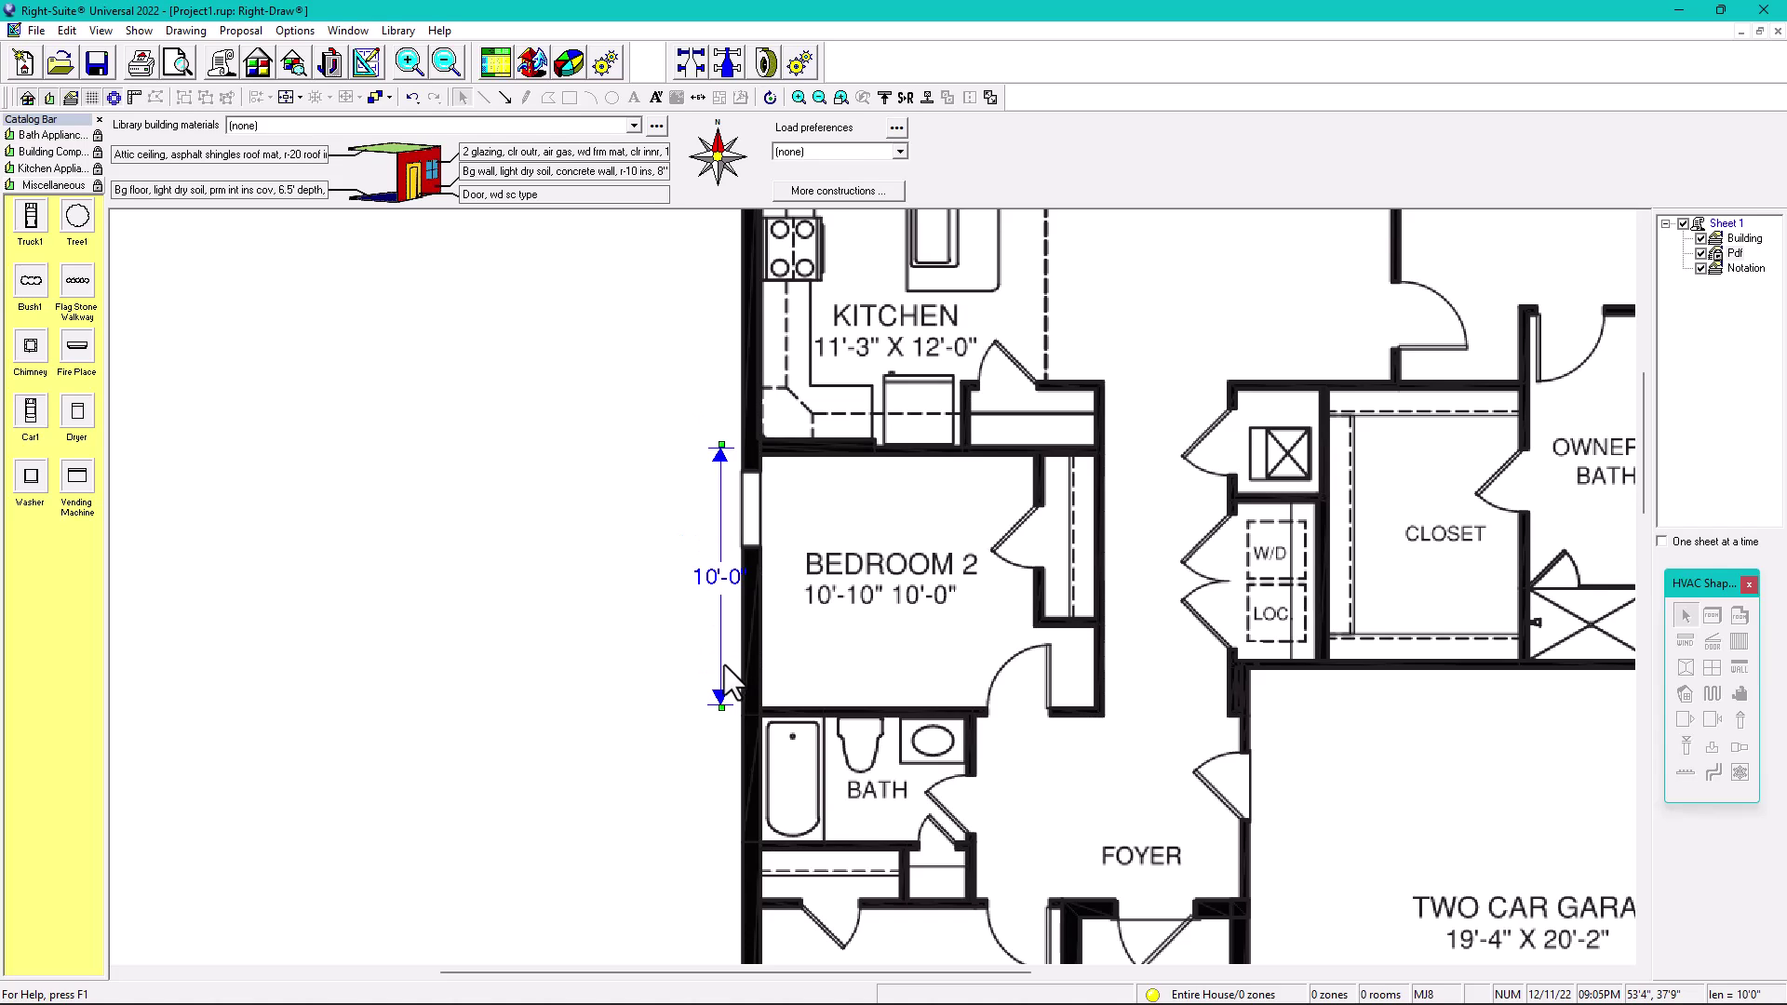
click(621, 650)
scroll(1009, 531, down, 3)
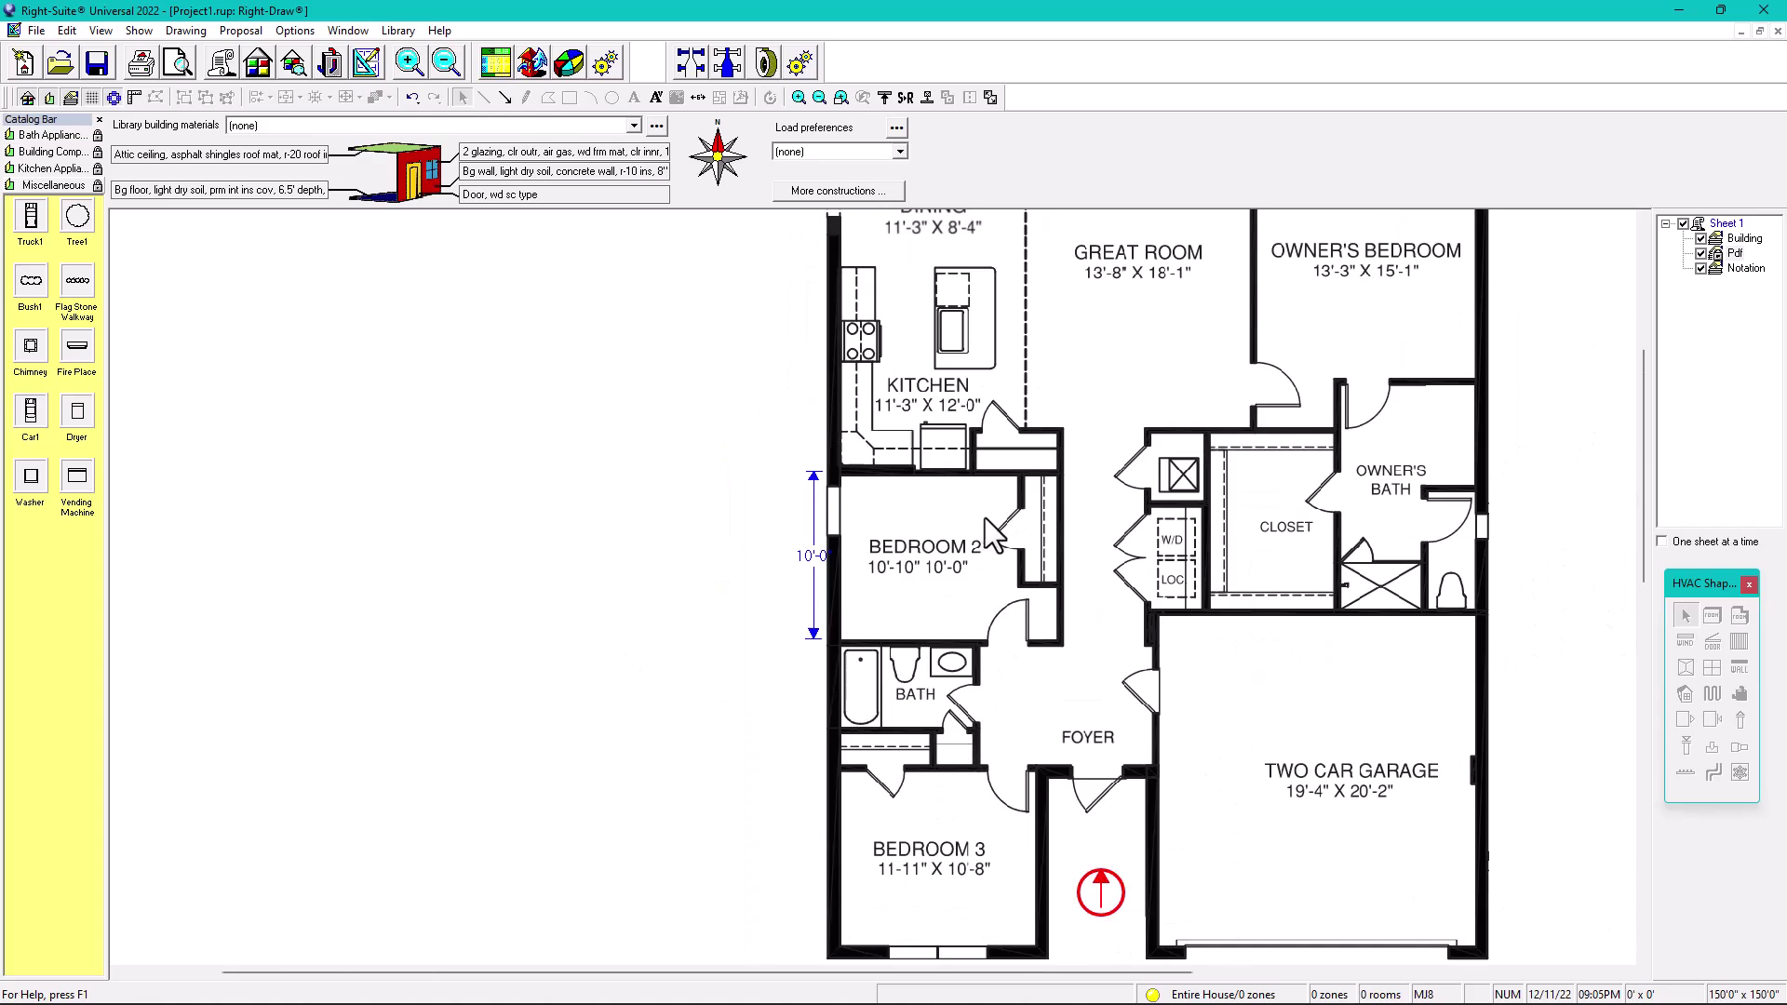
scroll(910, 577, down, 2)
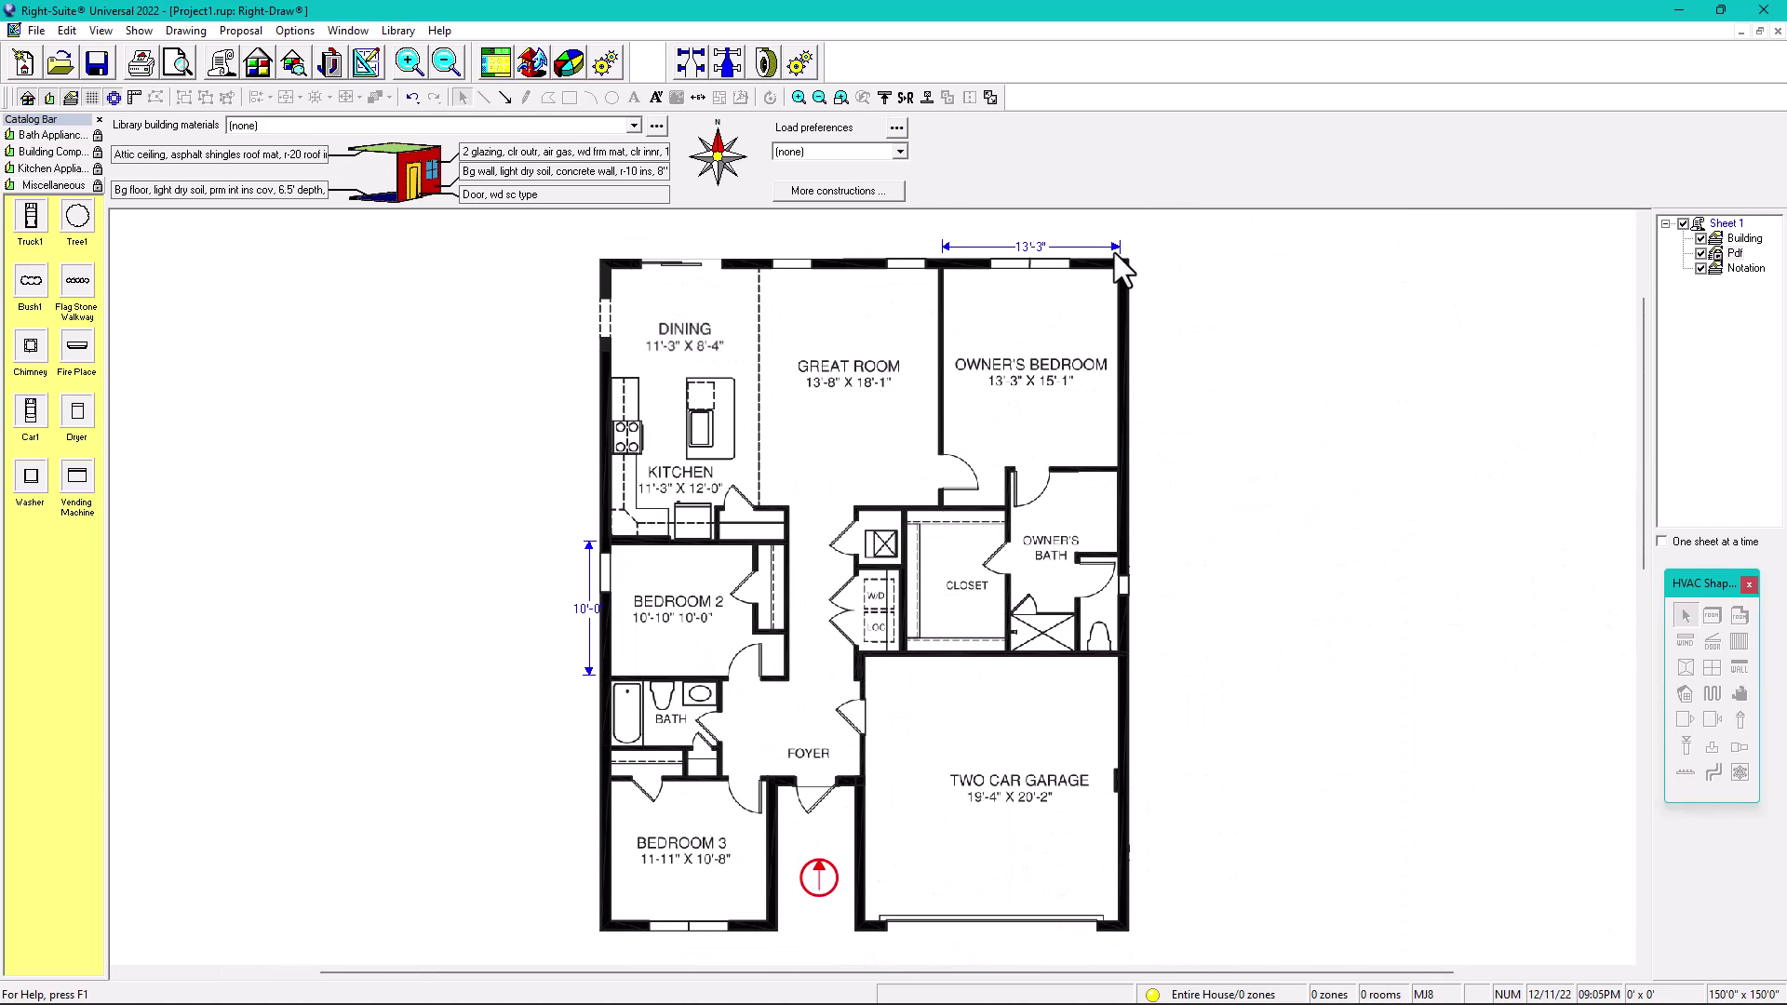
scroll(1033, 270, up, 1)
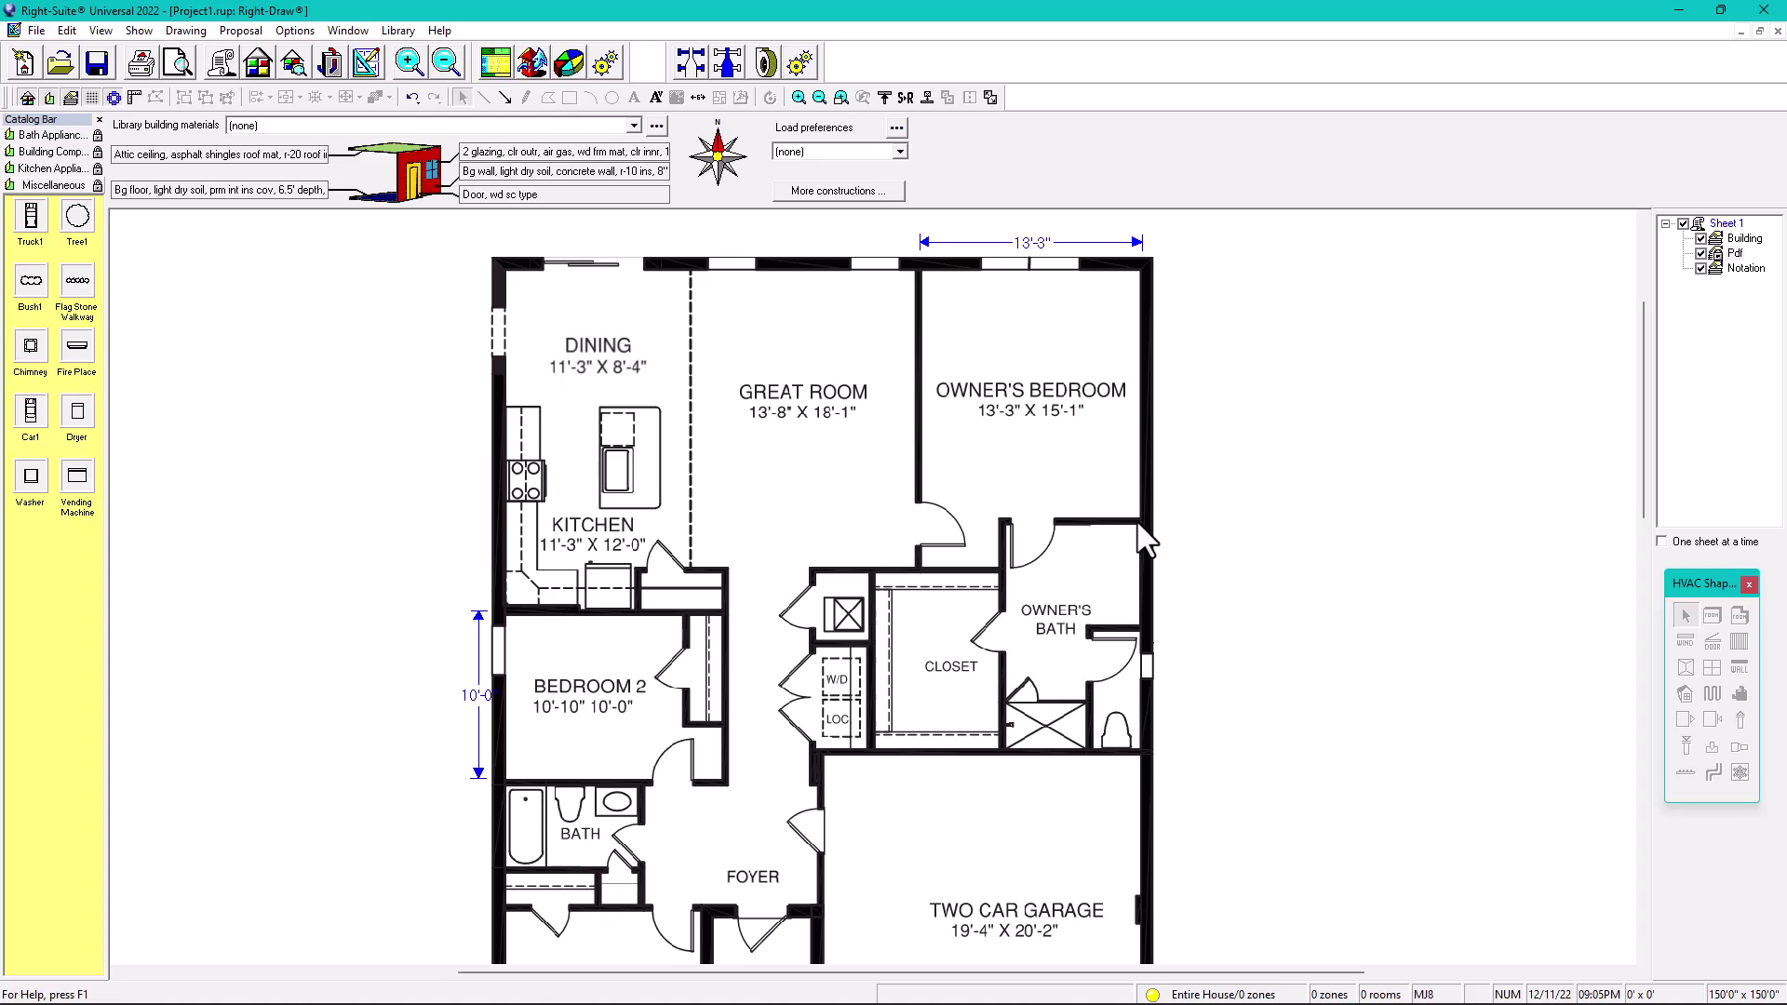
scroll(1138, 524, down, 1)
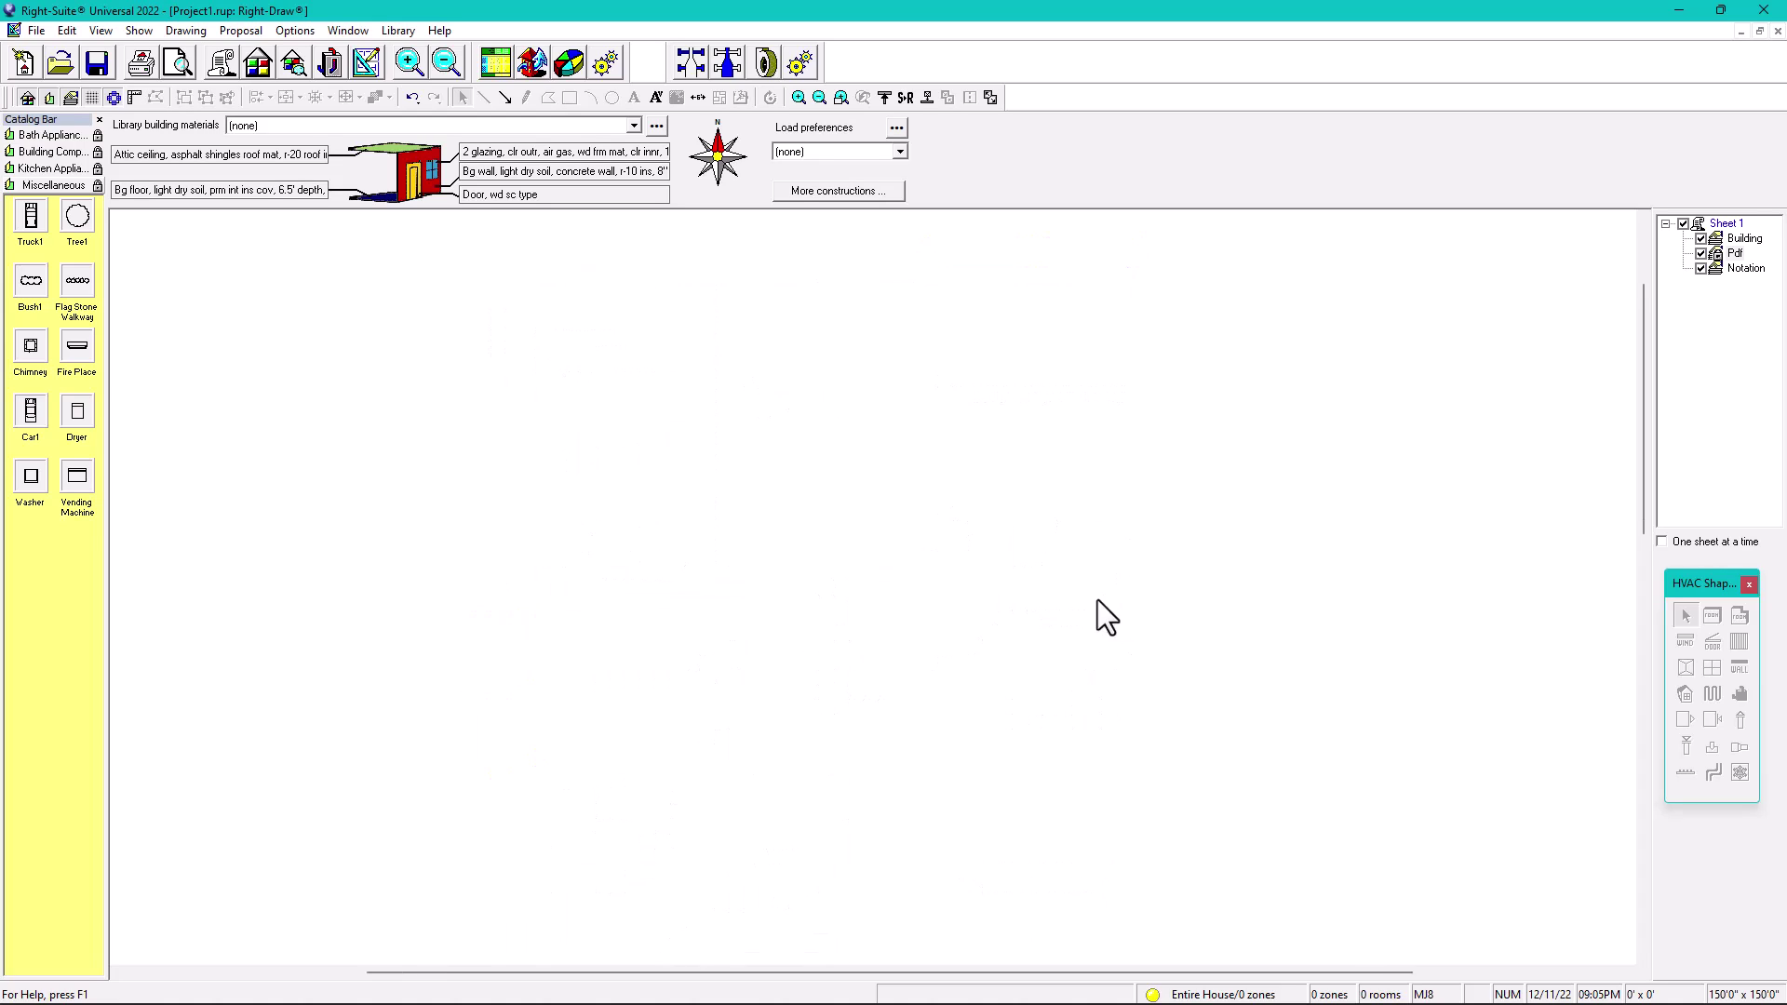